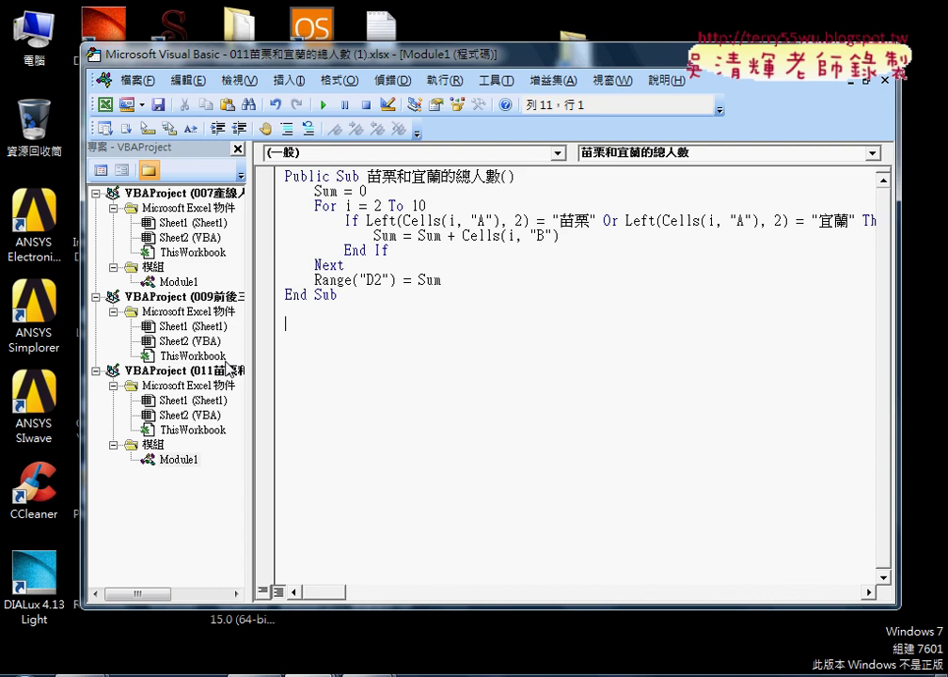
- Switch to the 009 salary workbook and inspect the LARGE and SMALL formulas in F2 and G2
click(207, 671)
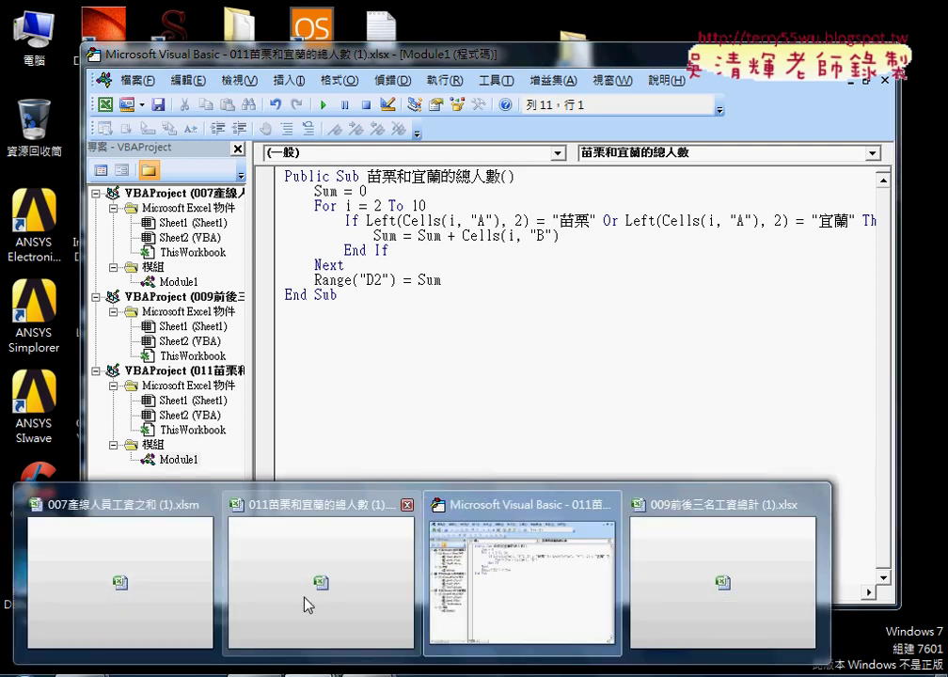
click(702, 582)
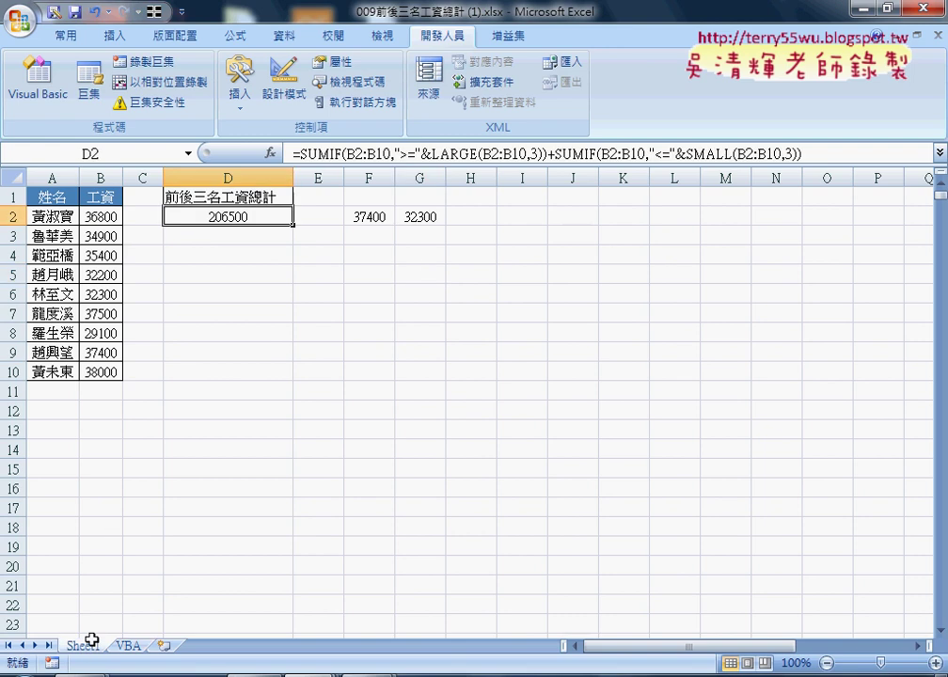
click(374, 220)
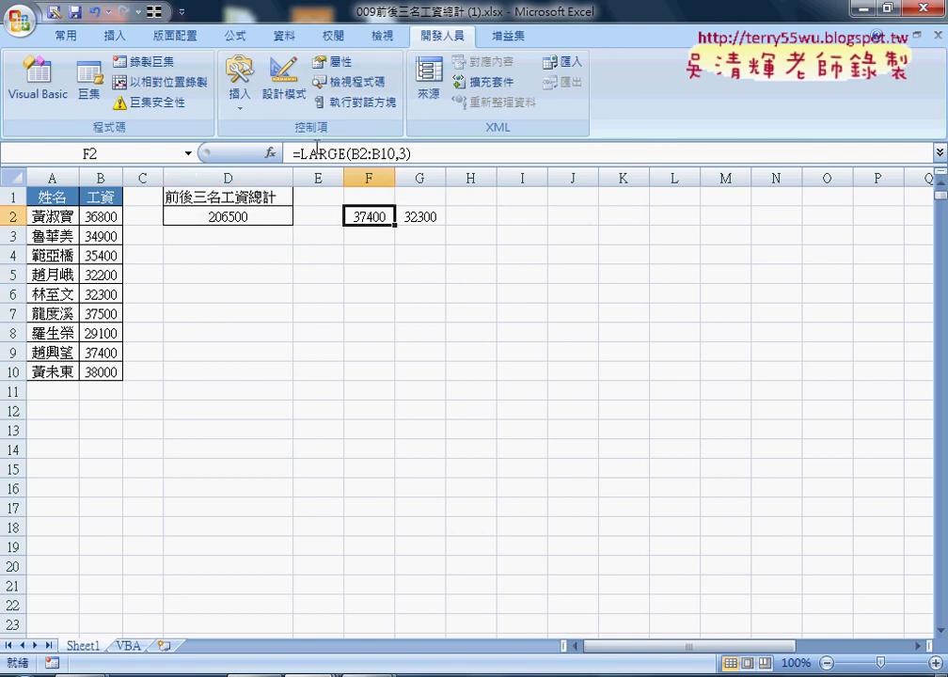
click(430, 217)
- View the SMALL function's arguments for G2, then move to the VBA sheet
double_click(430, 218)
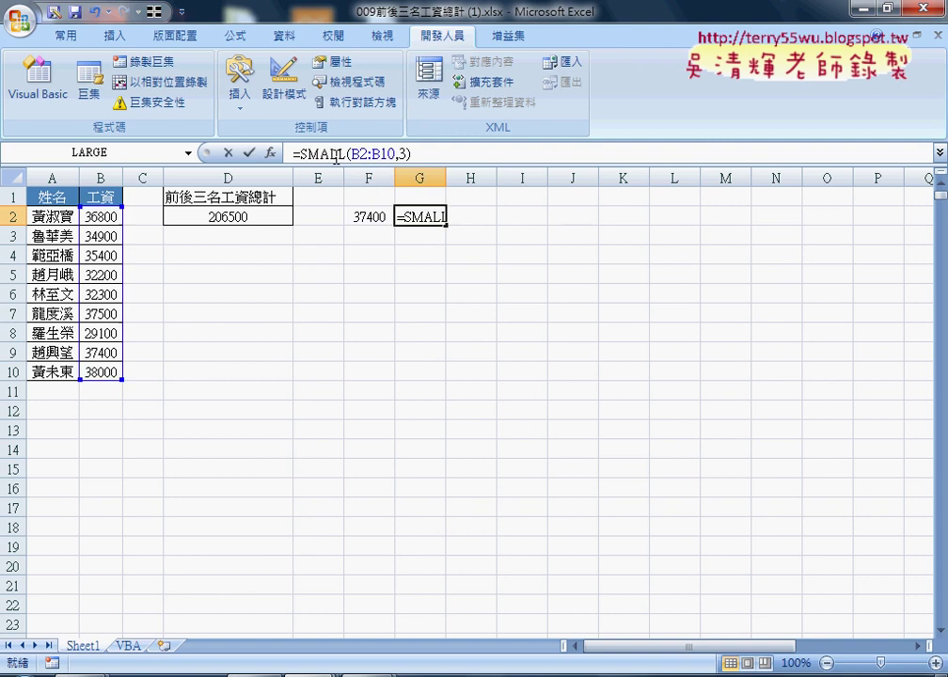
click(271, 152)
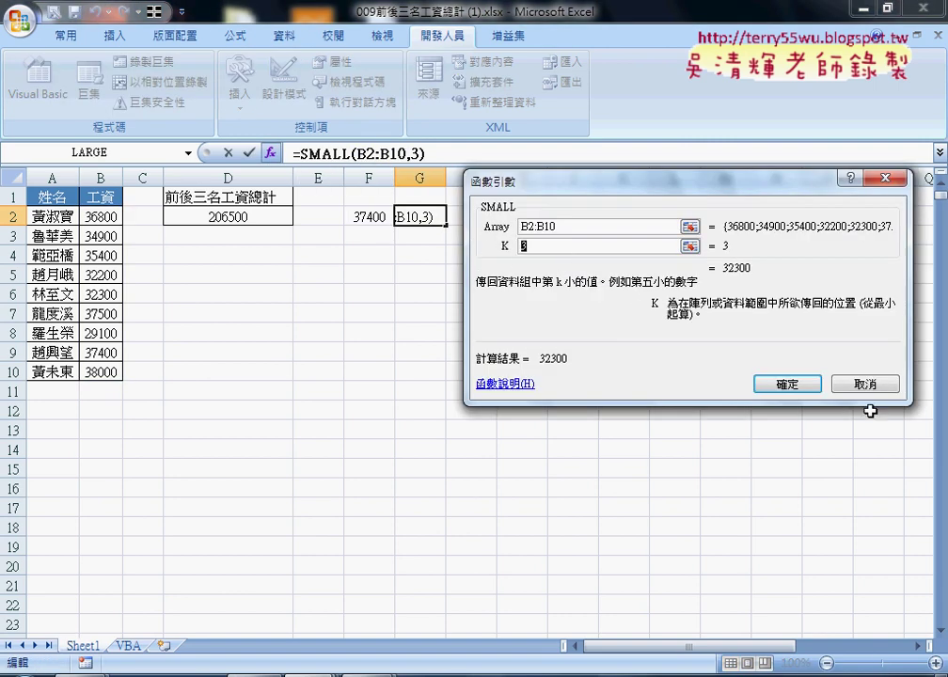
click(834, 379)
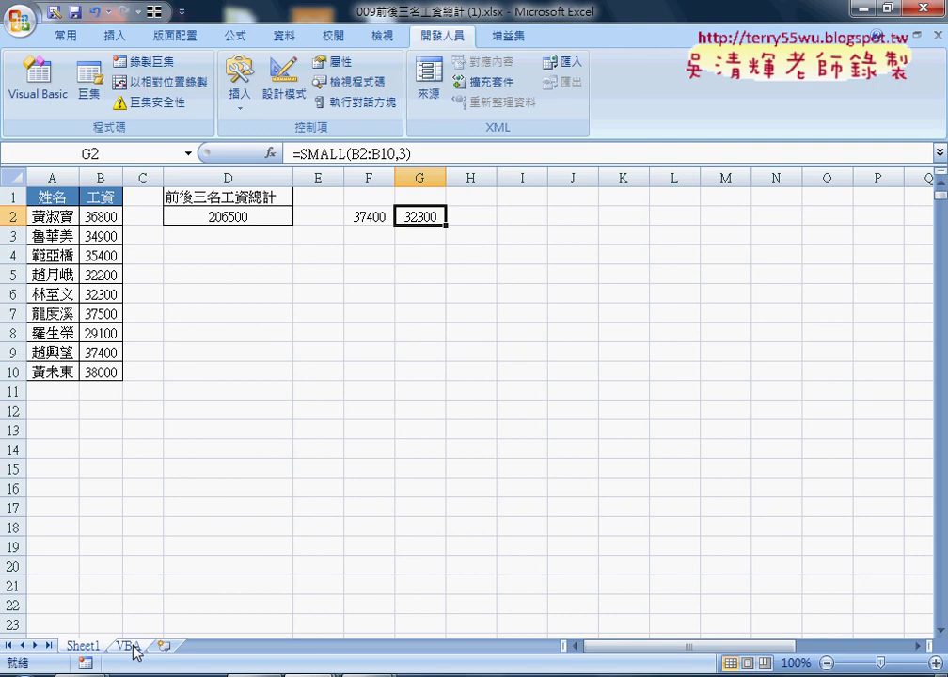
click(129, 646)
- With D2 selected, copy all the 苗栗和宜蘭的總人數 macro code and target the 009 project's Sheet1
click(243, 217)
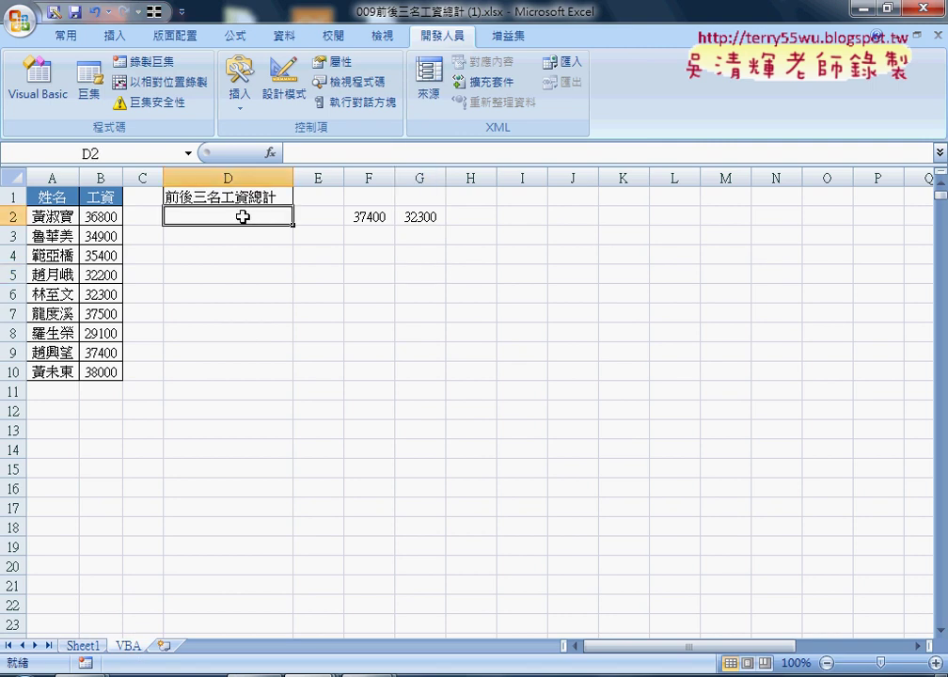
click(36, 94)
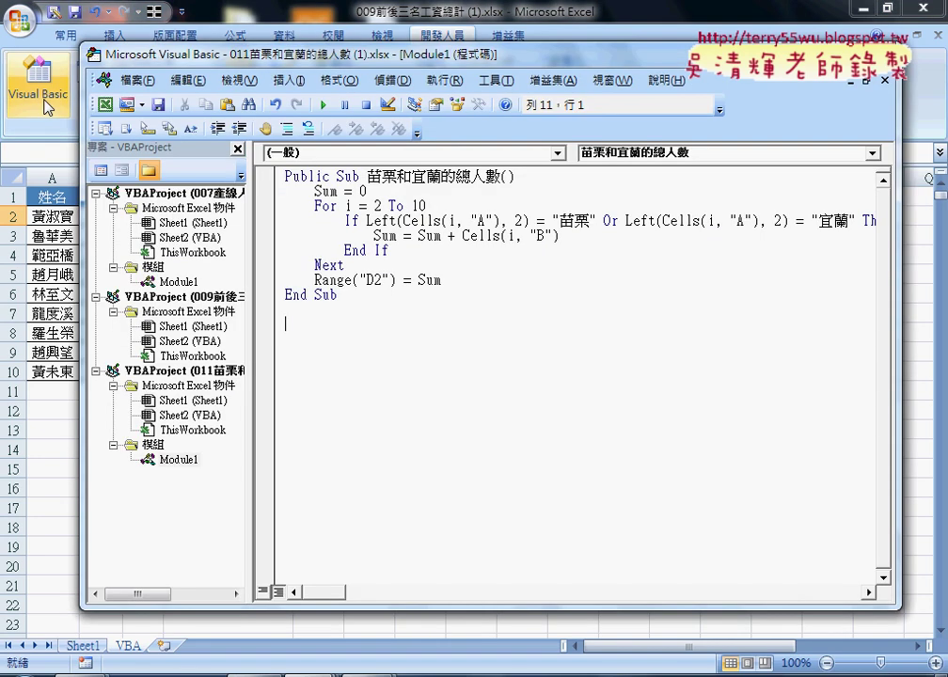
click(342, 294)
key(ctrl+a)
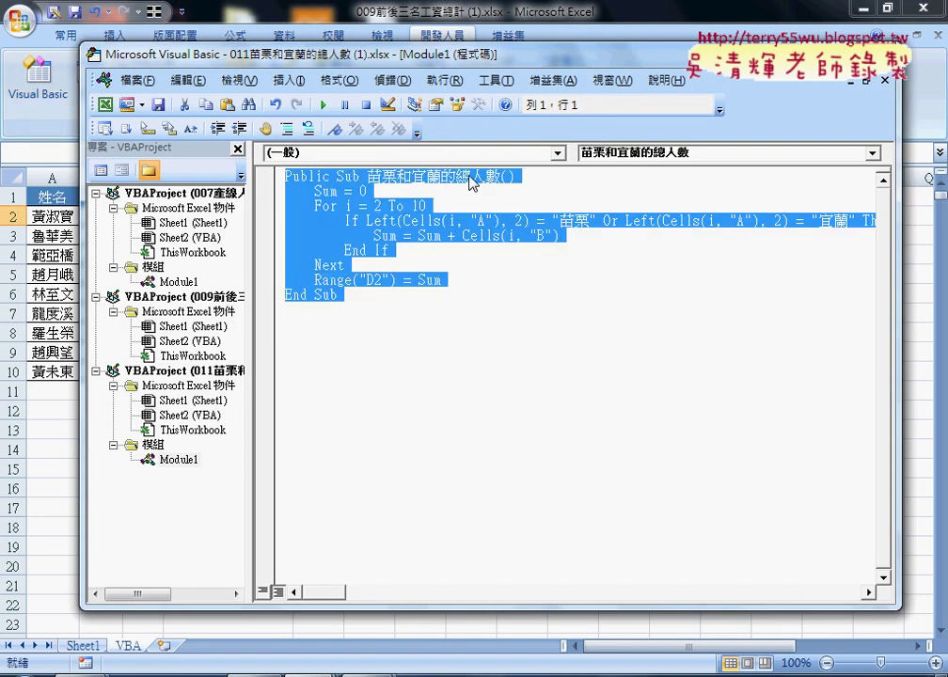
right_click(470, 181)
click(494, 209)
drag(252, 312, 341, 324)
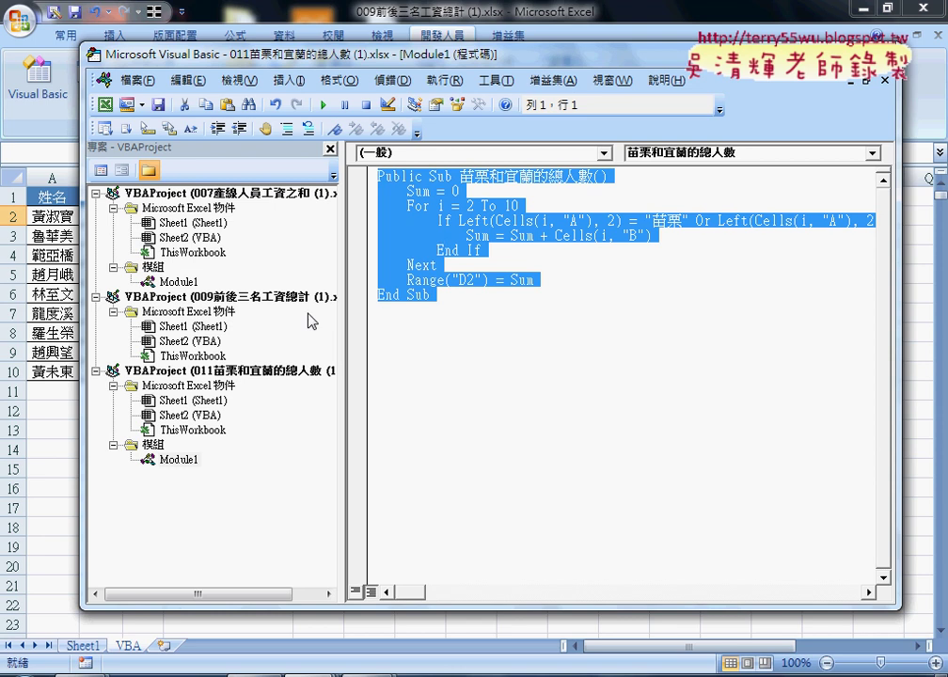
right_click(209, 326)
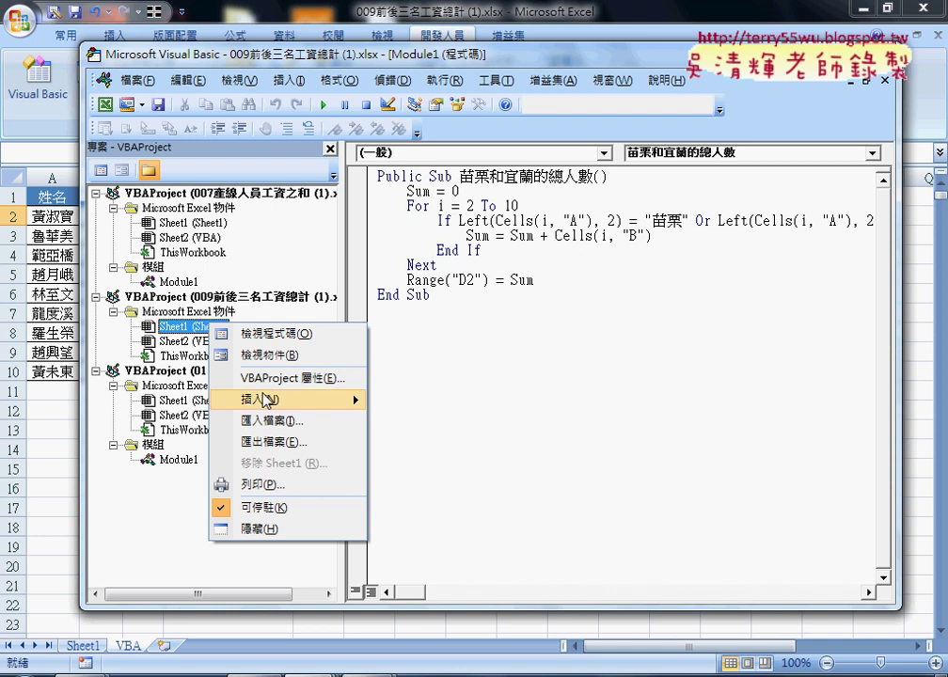
mouse_move(273, 400)
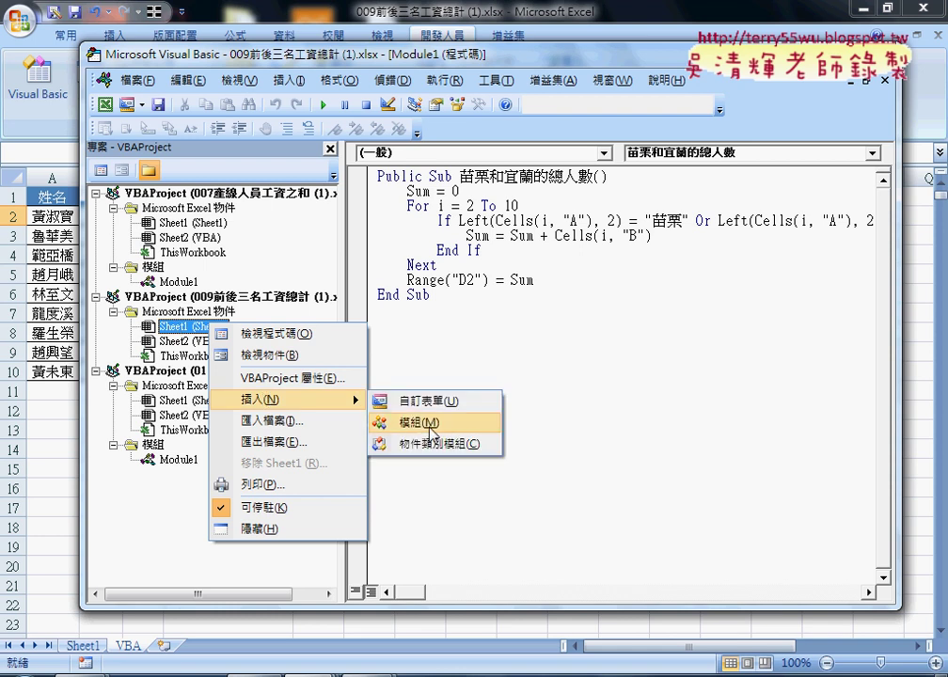
- Insert a new module into the 009 project and paste the copied macro into it
click(430, 428)
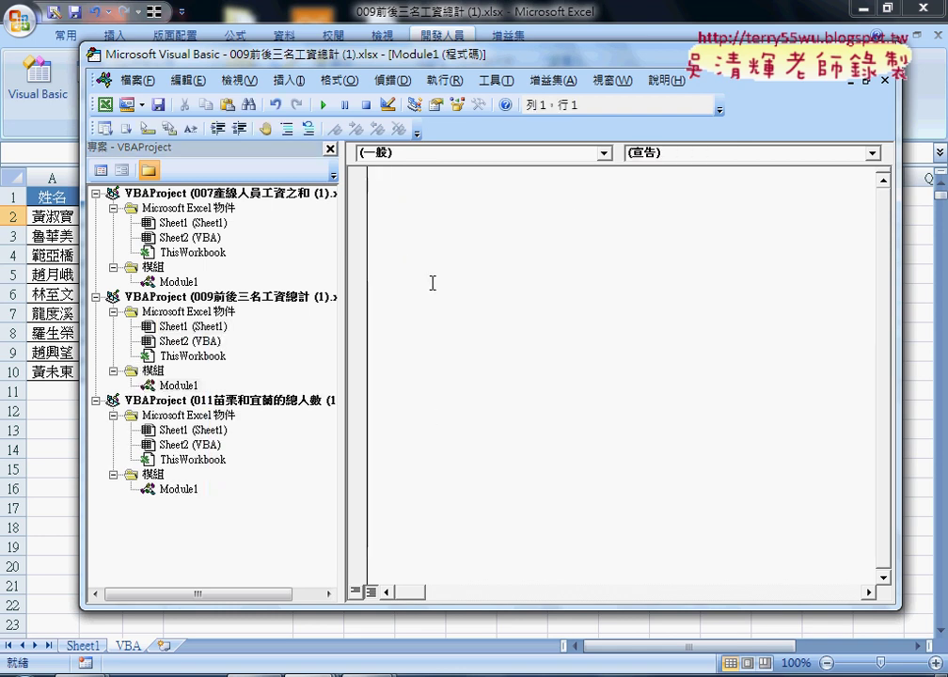
right_click(438, 223)
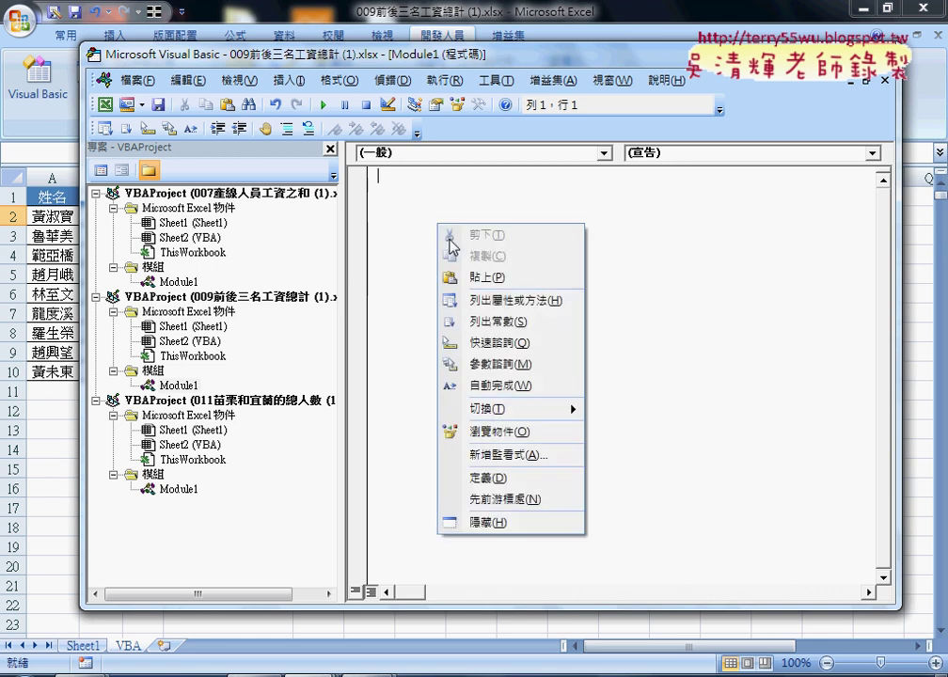
click(487, 278)
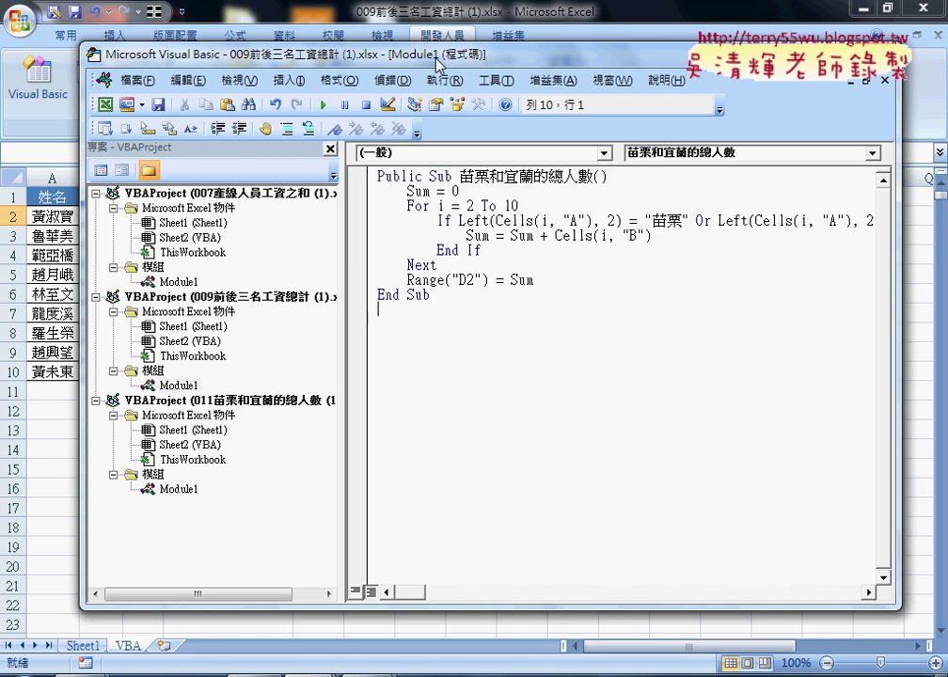
drag(437, 63, 487, 232)
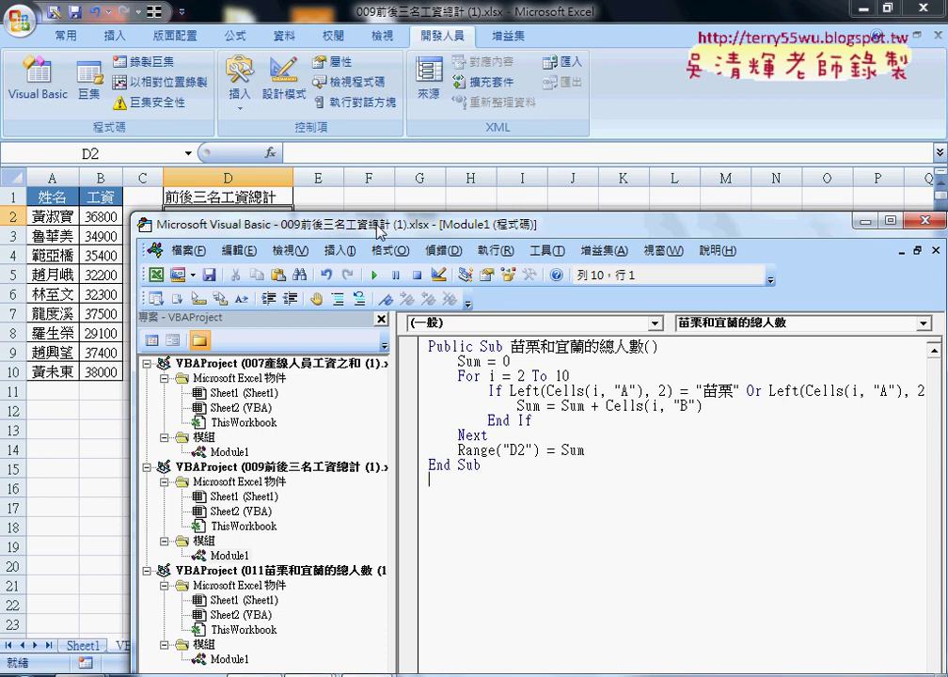
- Copy the title text 前後三名工資總計 from cell D1
click(230, 198)
drag(413, 153, 289, 153)
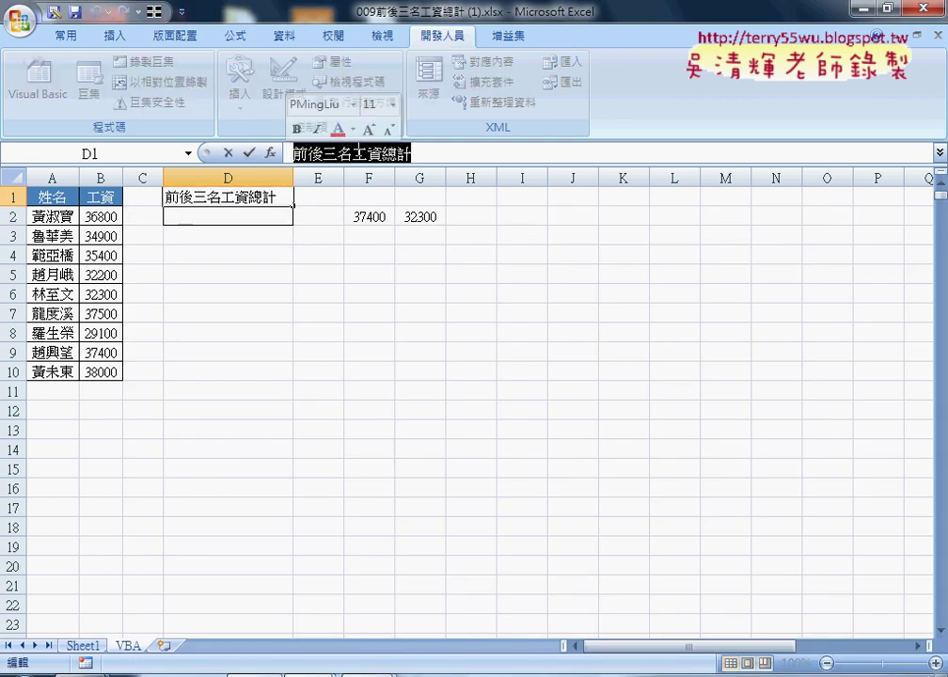
right_click(359, 151)
click(376, 185)
click(229, 153)
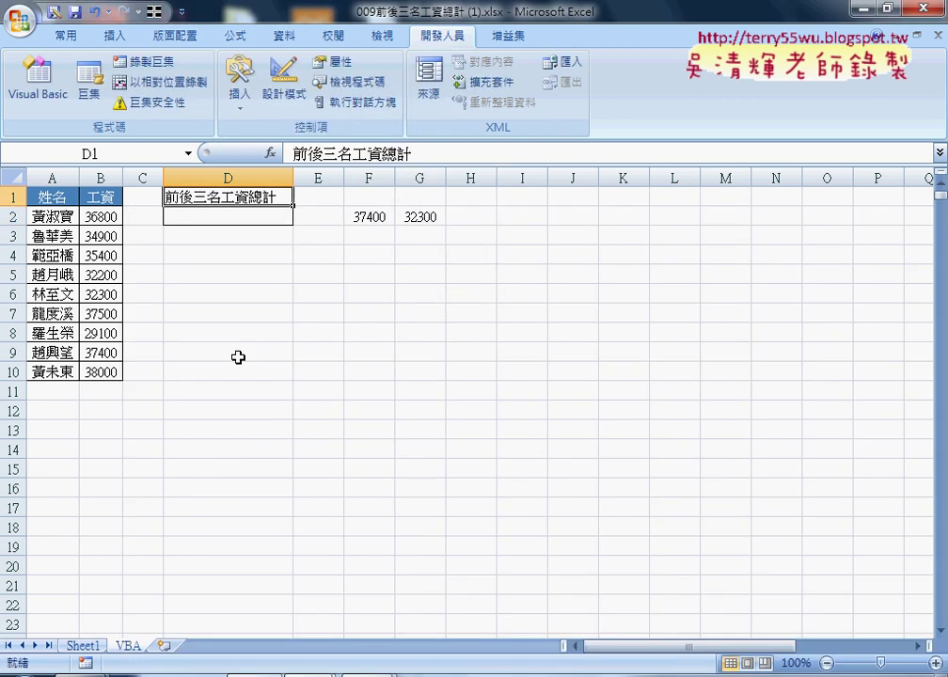
- Paste the copied title over the old Sub name, renaming the macro 前後三名工資總計
click(557, 588)
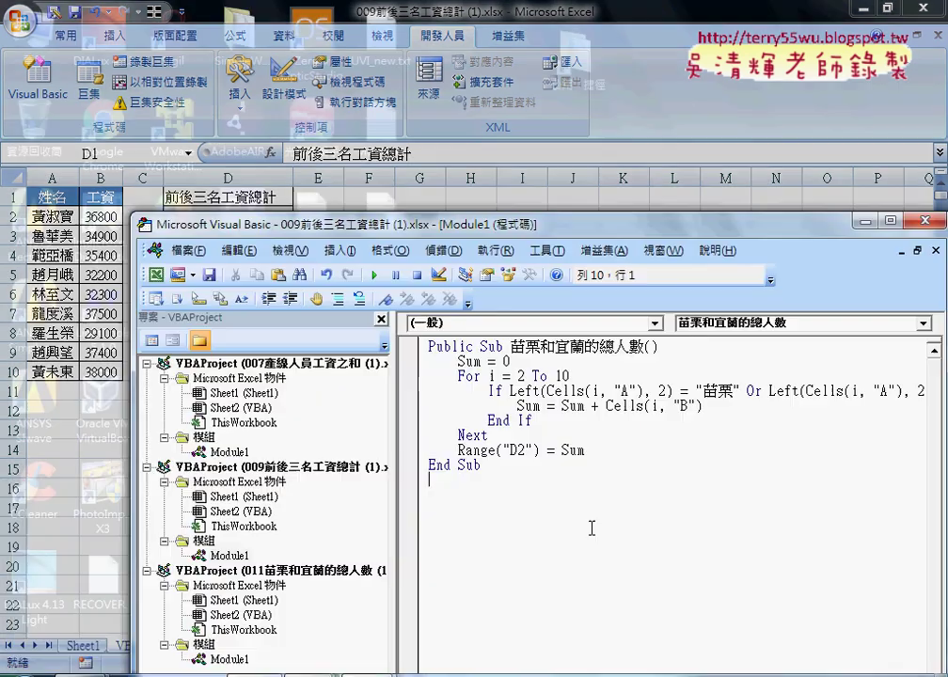
drag(644, 346, 512, 346)
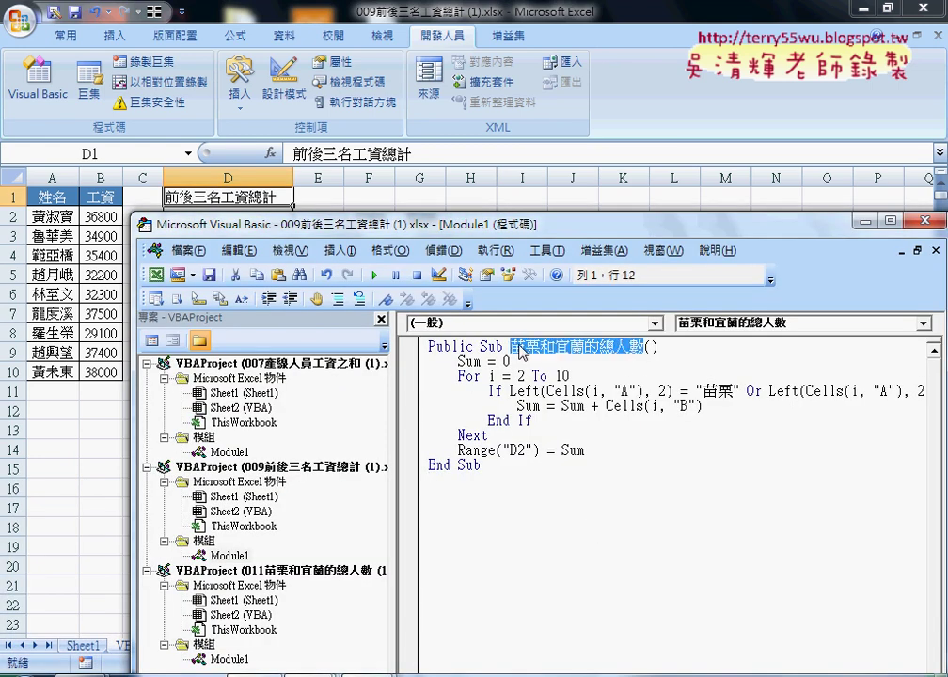
right_click(544, 345)
click(583, 396)
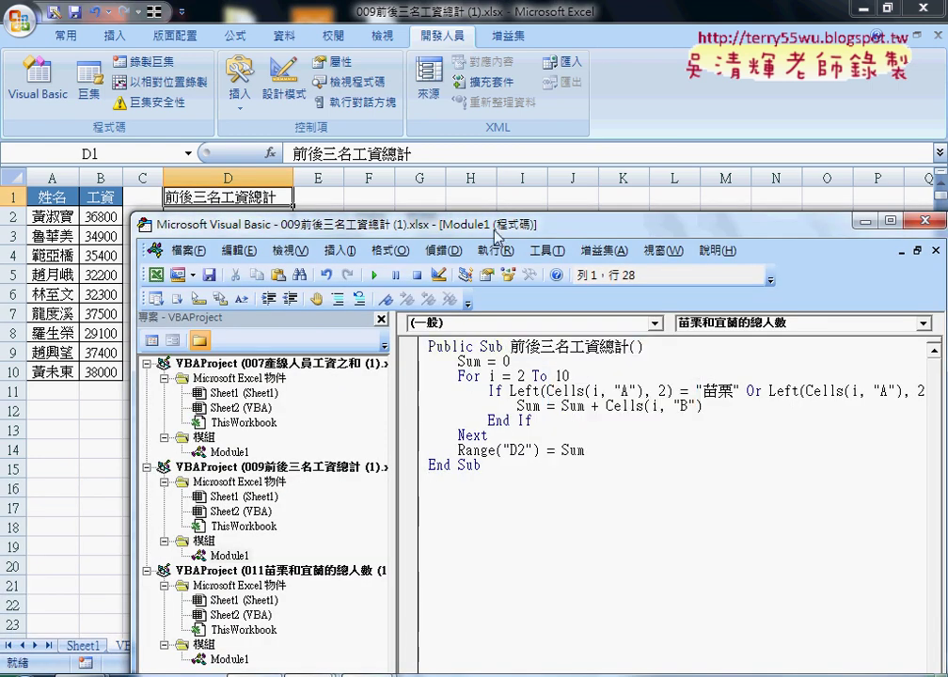
drag(395, 224, 322, 228)
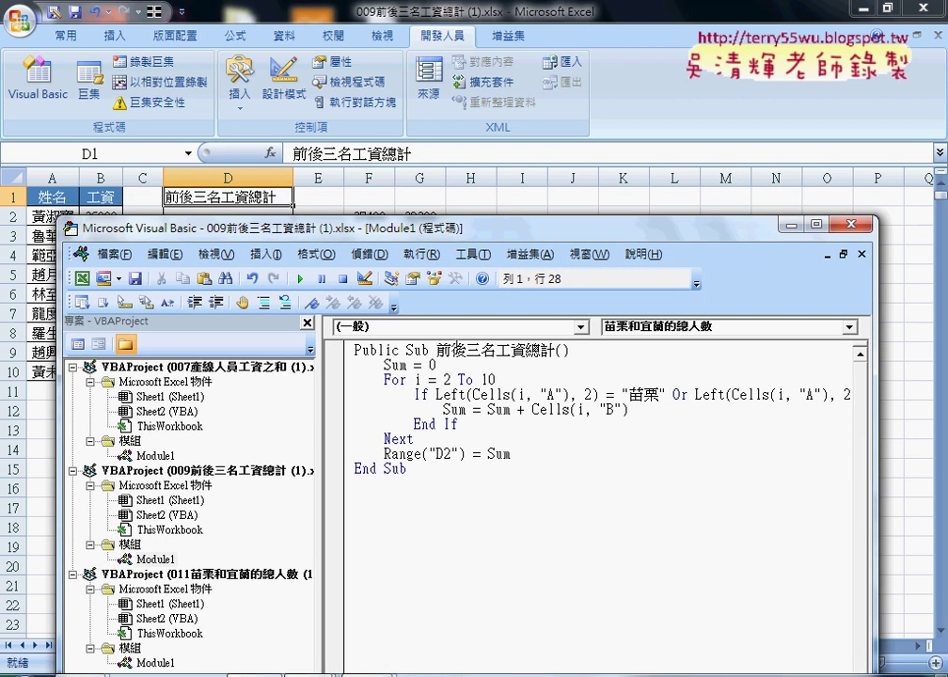
click(453, 364)
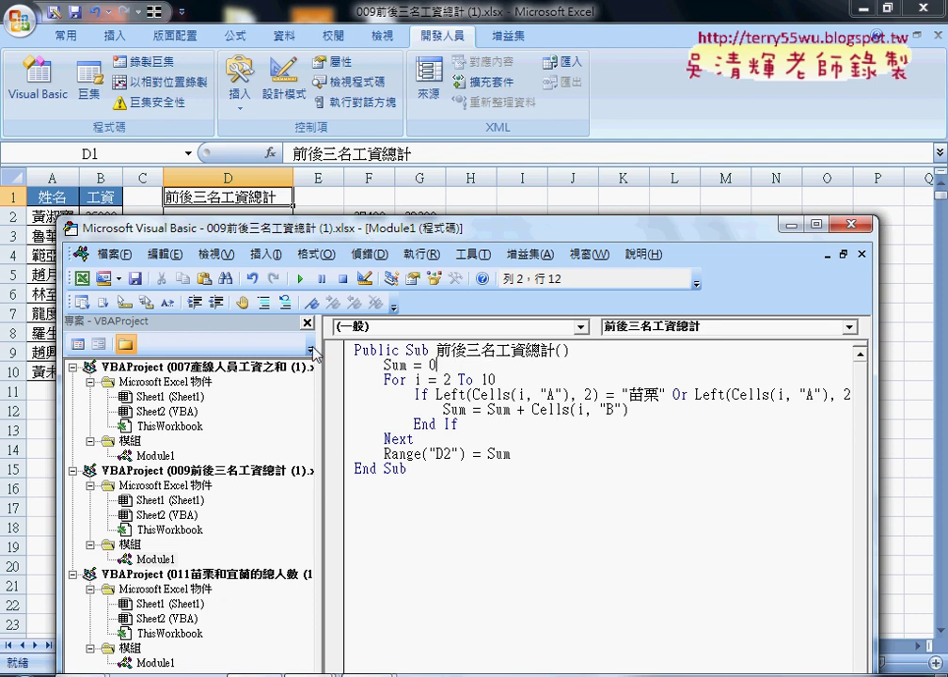
drag(320, 378, 242, 379)
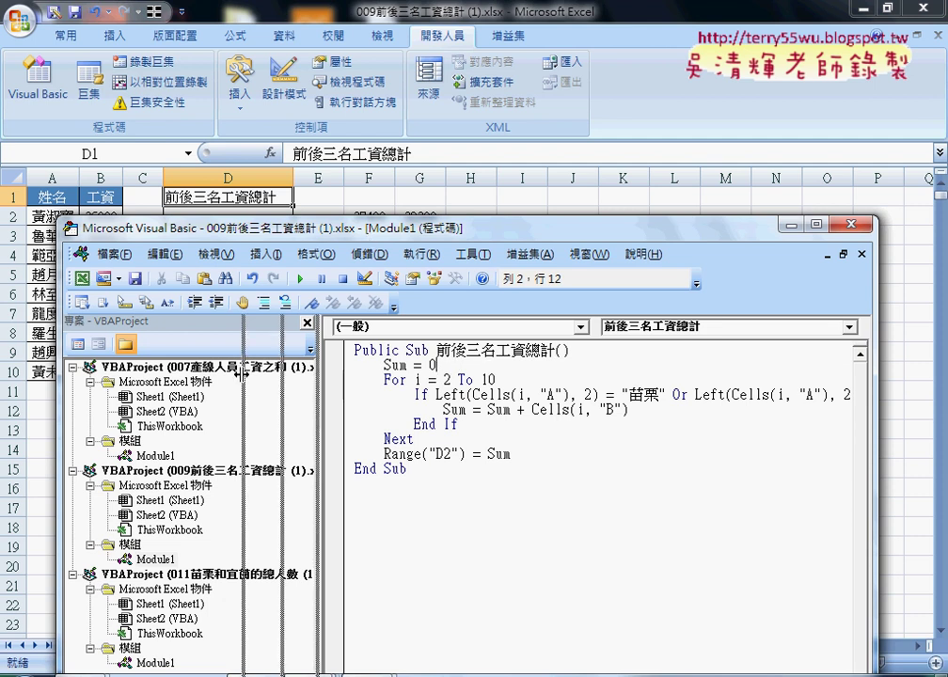
mouse_move(368, 230)
mouse_down()
mouse_move(565, 194)
mouse_move(579, 116)
mouse_up()
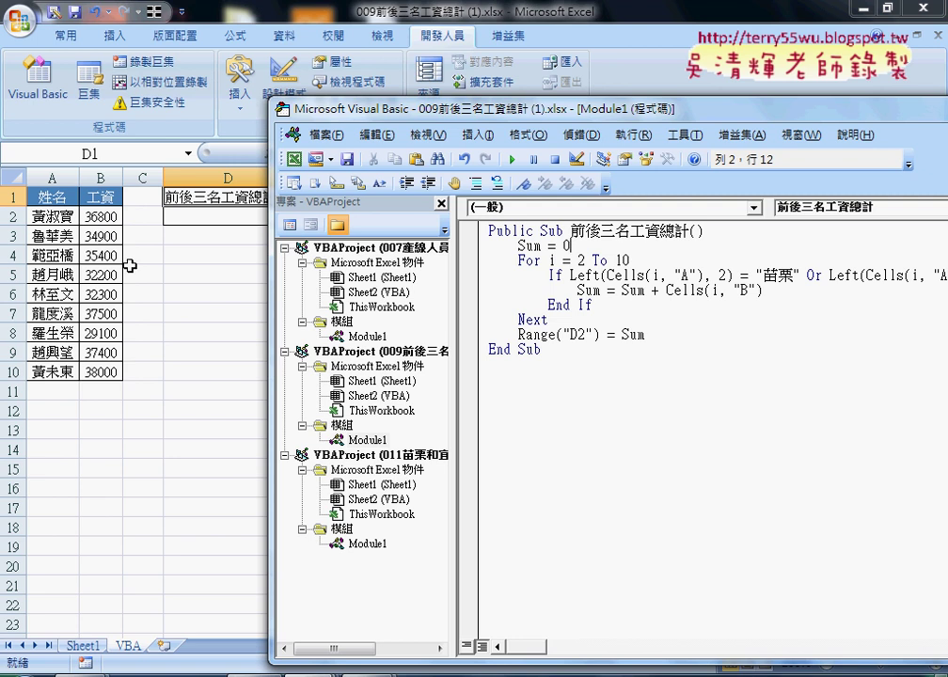
drag(570, 246, 516, 243)
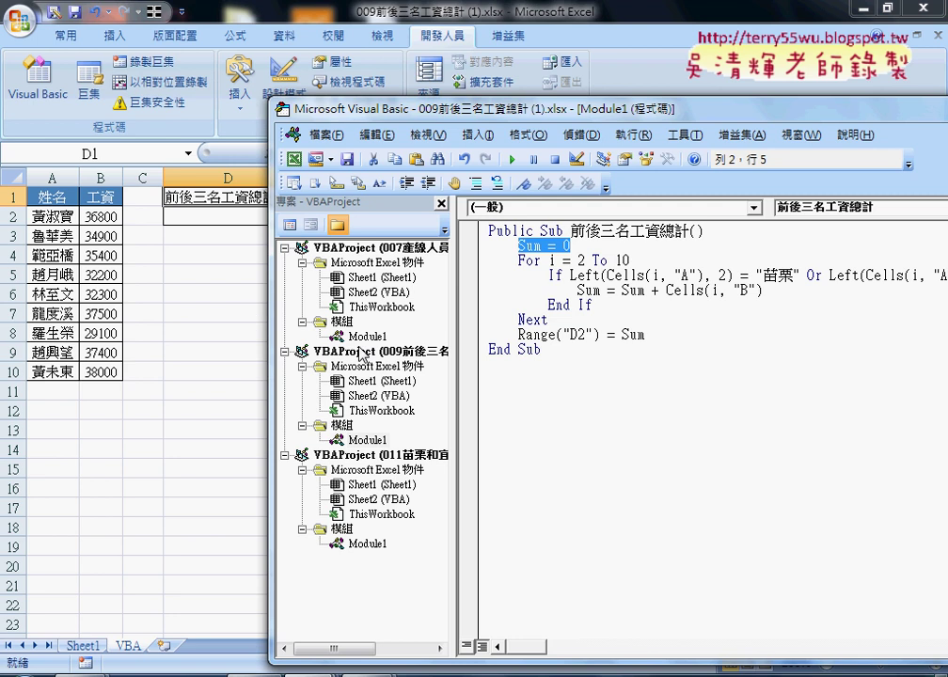
drag(629, 261, 515, 260)
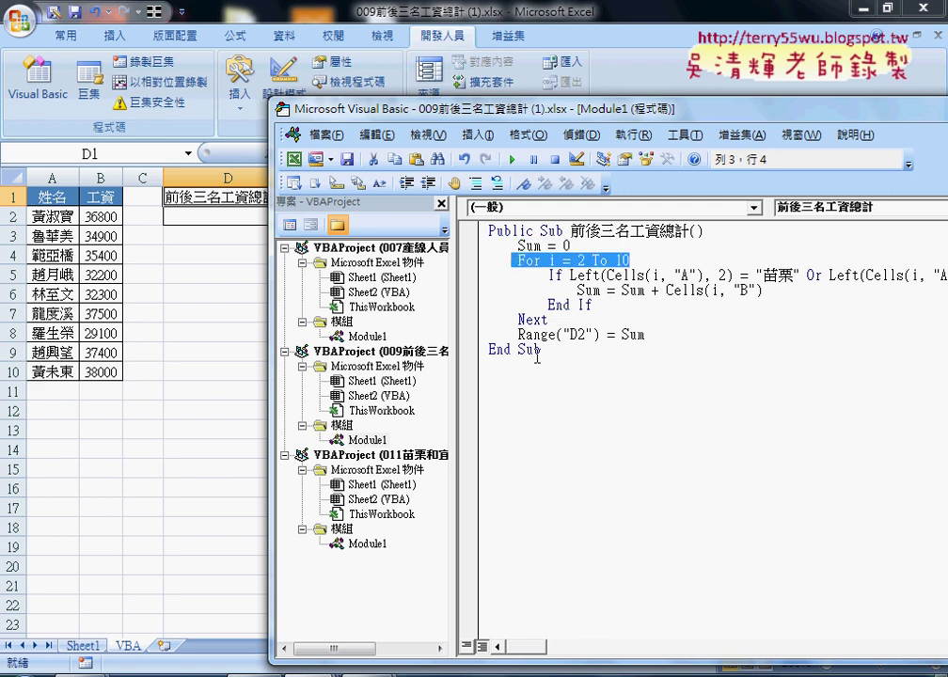
click(617, 278)
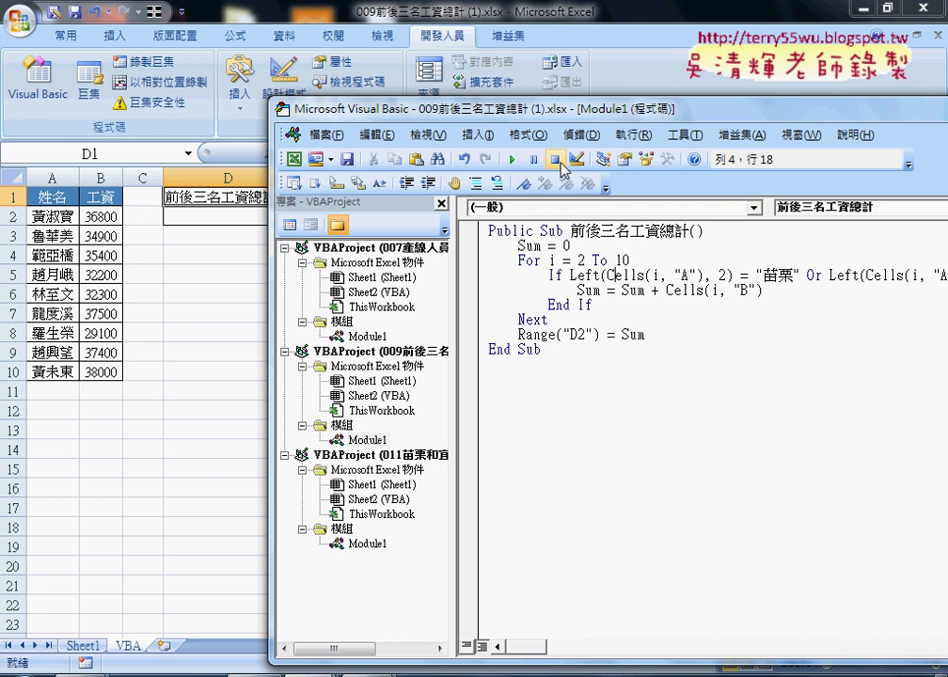
drag(582, 110, 486, 122)
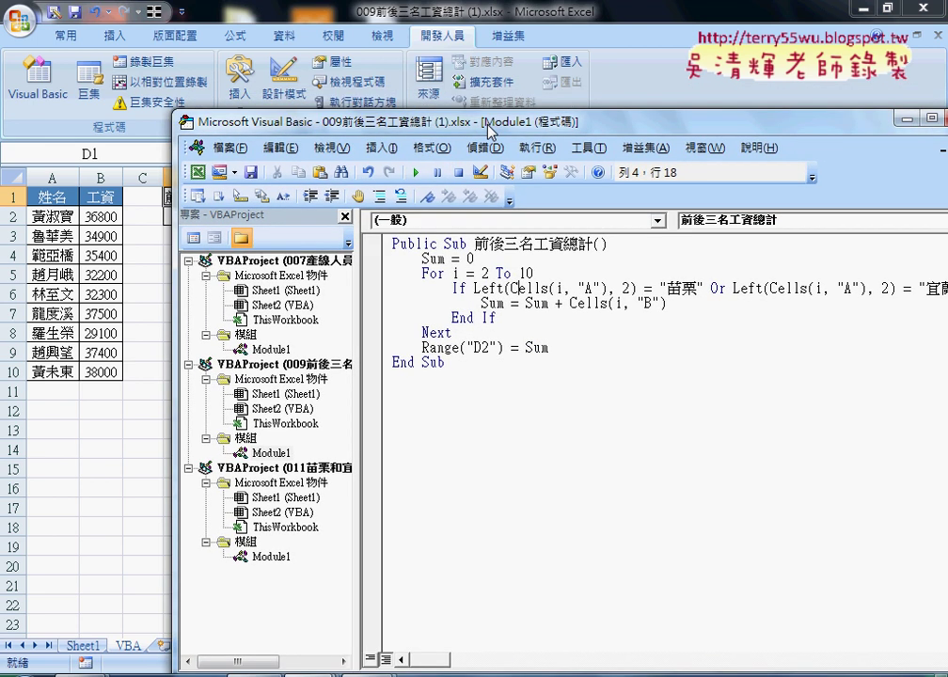
- Rewrite the start of the first If condition as Cells(i, "B") >=, removing the Left( call
double_click(475, 288)
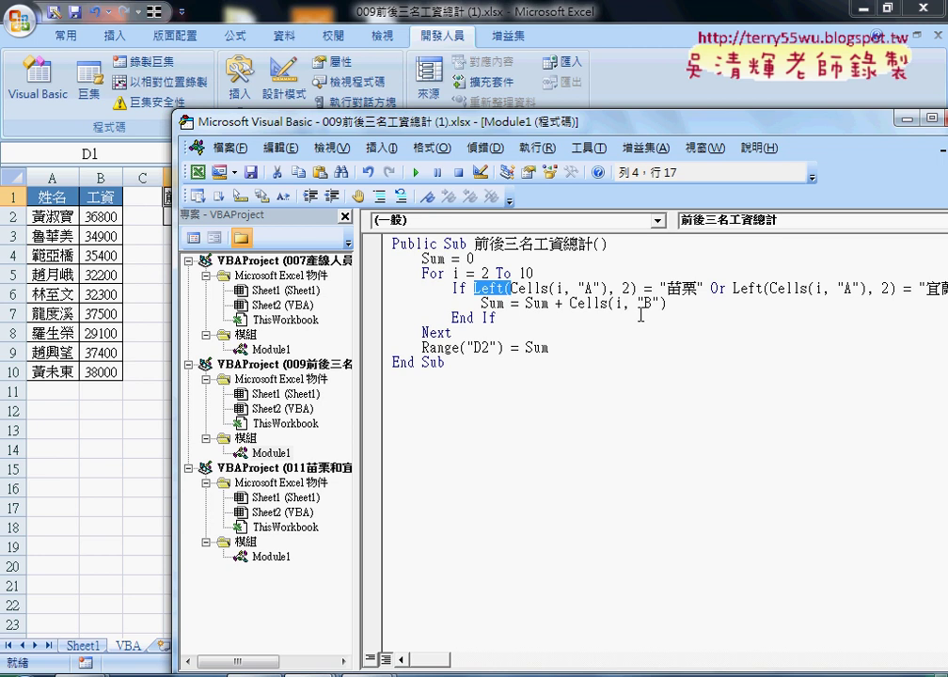
key(Delete)
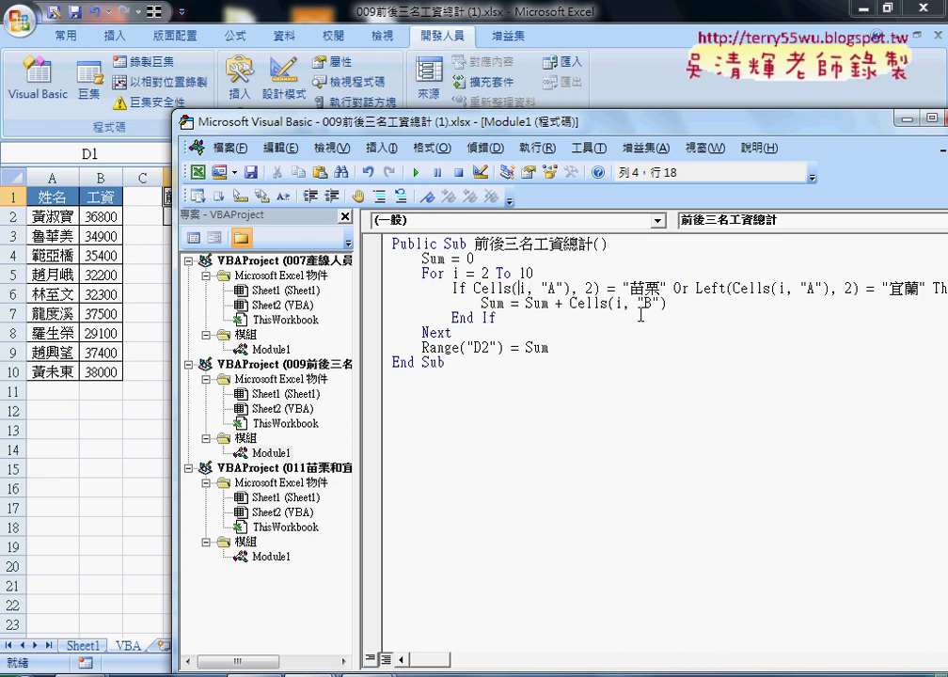
key(Right)
key(Right)
key(Right)
key(Delete)
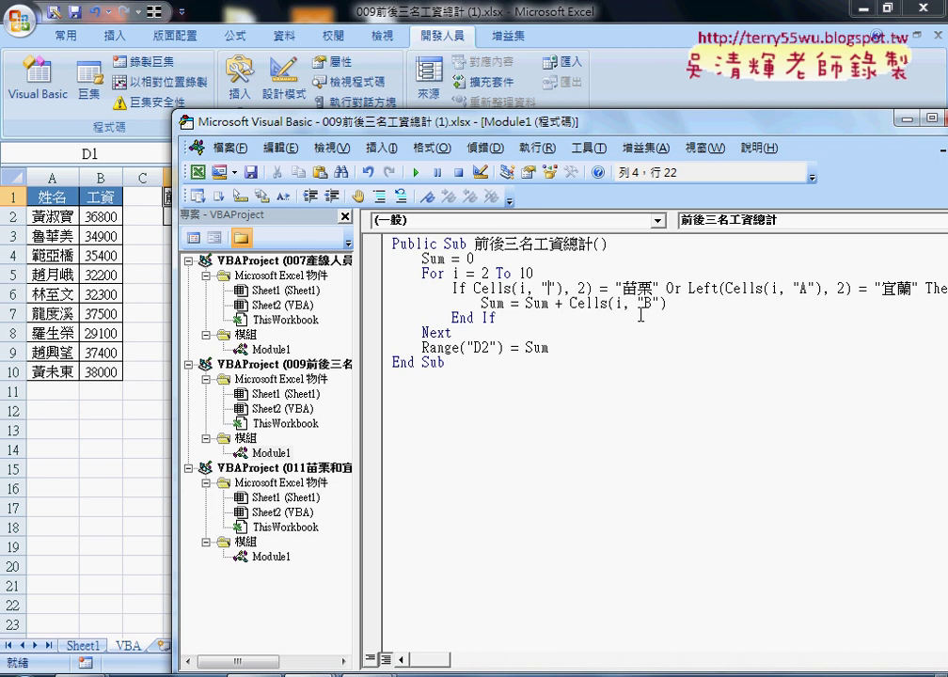
text(B)
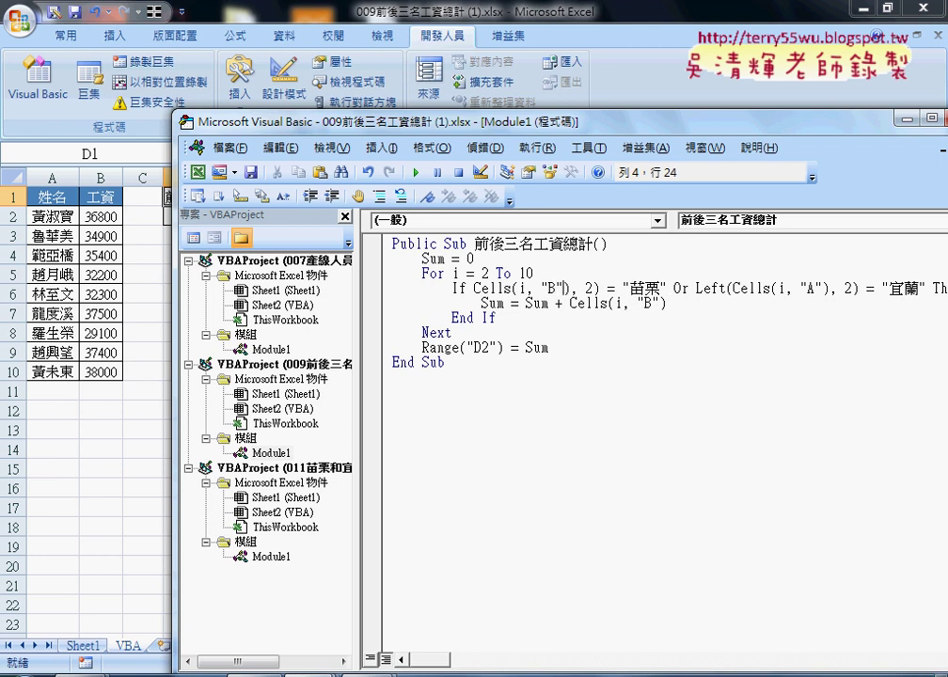
key(Right)
key(Right)
key(Delete)
key(Delete)
key(Delete)
key(Delete)
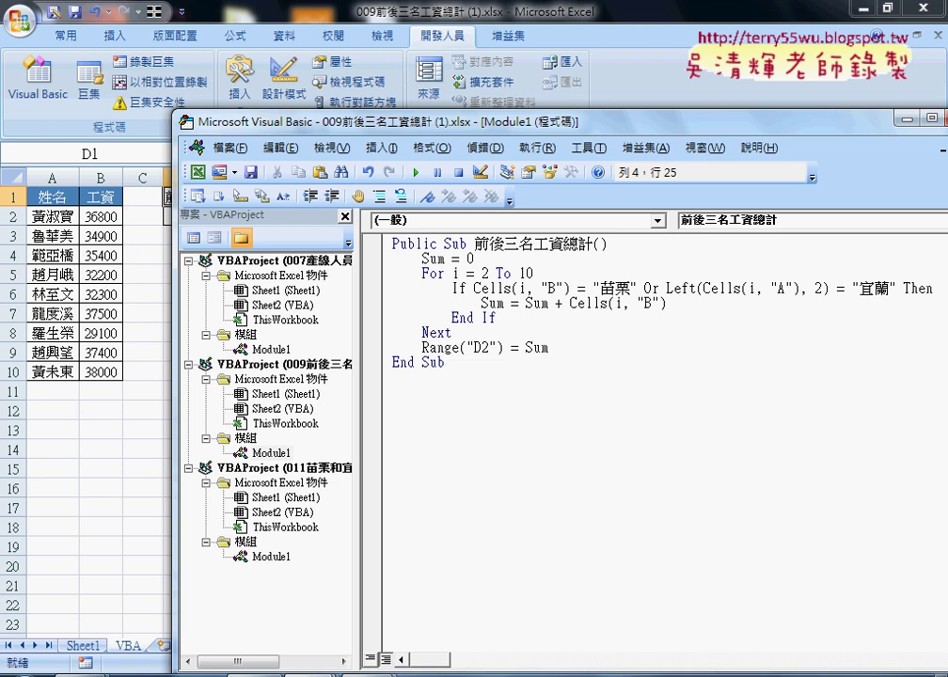
text(>)
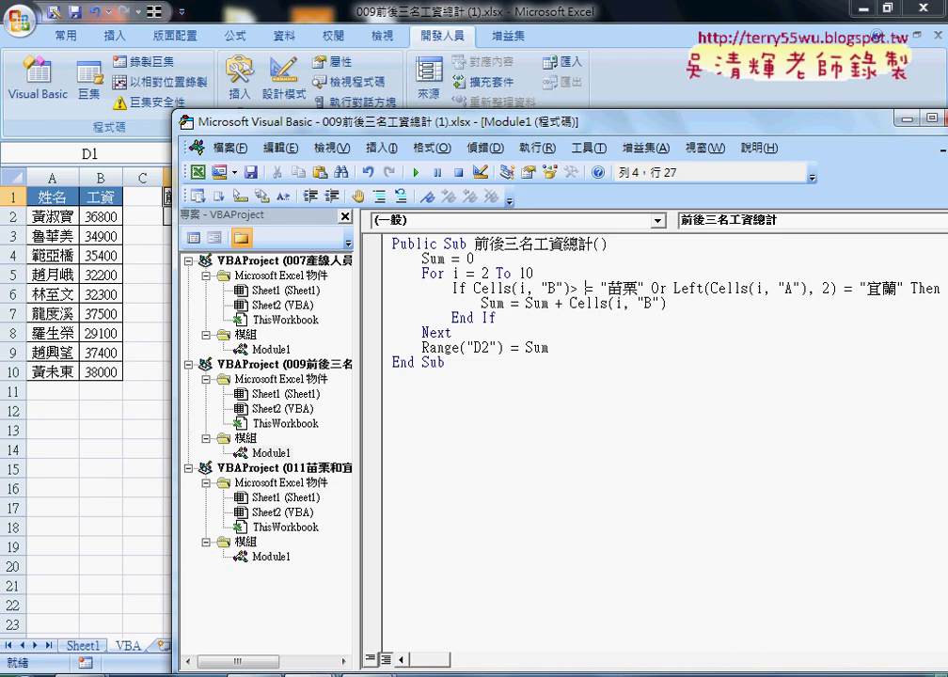
key(Delete)
key(Right)
key(Right)
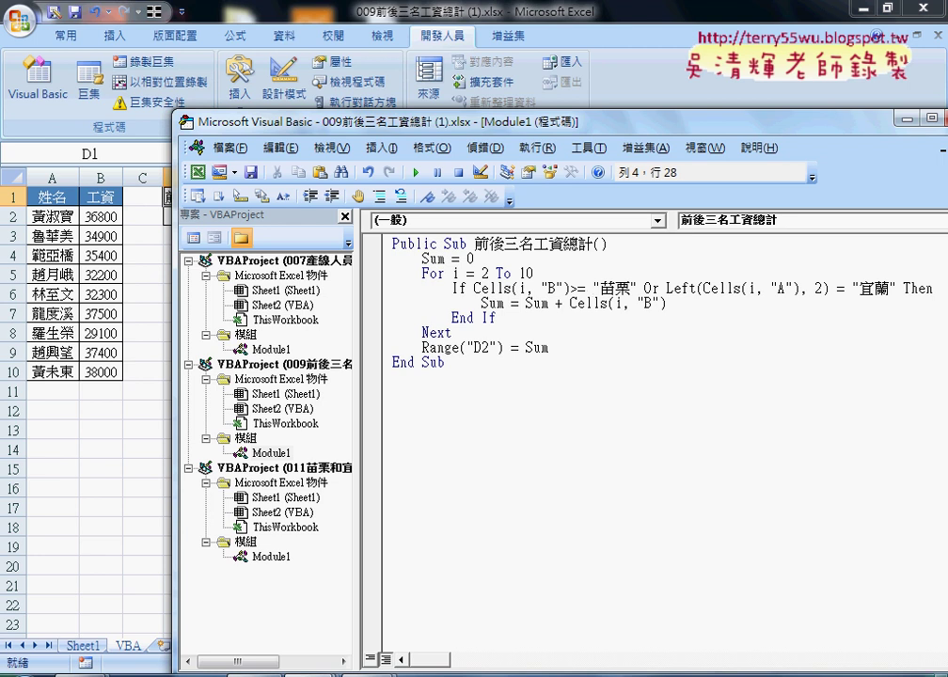
- Replace the 苗栗 text with range("F2") and select the finished salary comparison
mouse_move(590, 129)
mouse_down()
mouse_move(588, 274)
mouse_move(460, 253)
mouse_up()
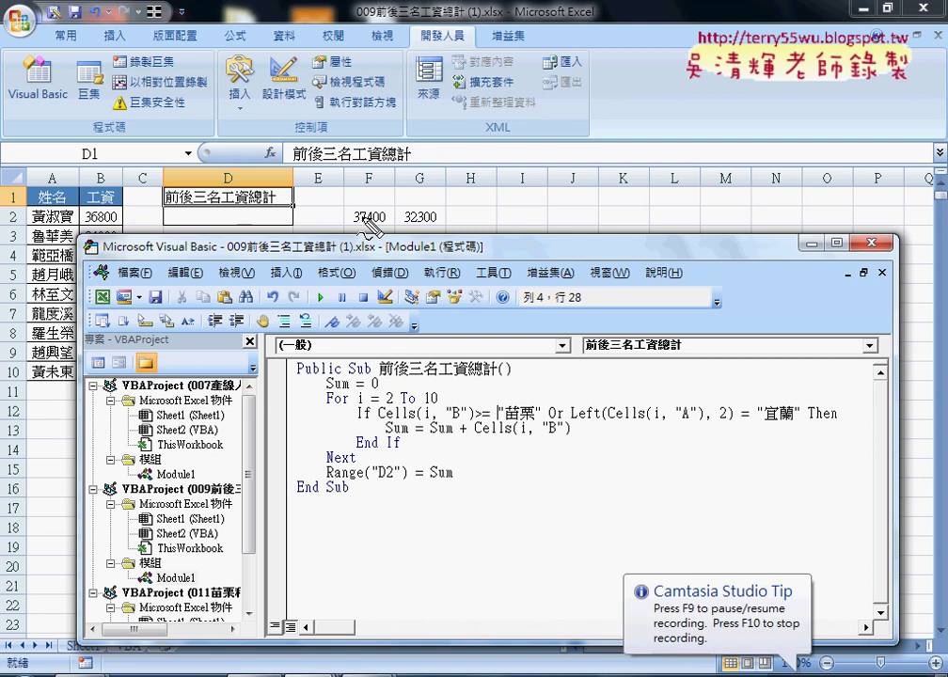
mouse_move(342, 228)
mouse_down()
mouse_move(386, 224)
mouse_move(381, 207)
mouse_move(385, 229)
mouse_move(498, 362)
mouse_move(515, 411)
mouse_move(520, 382)
mouse_up()
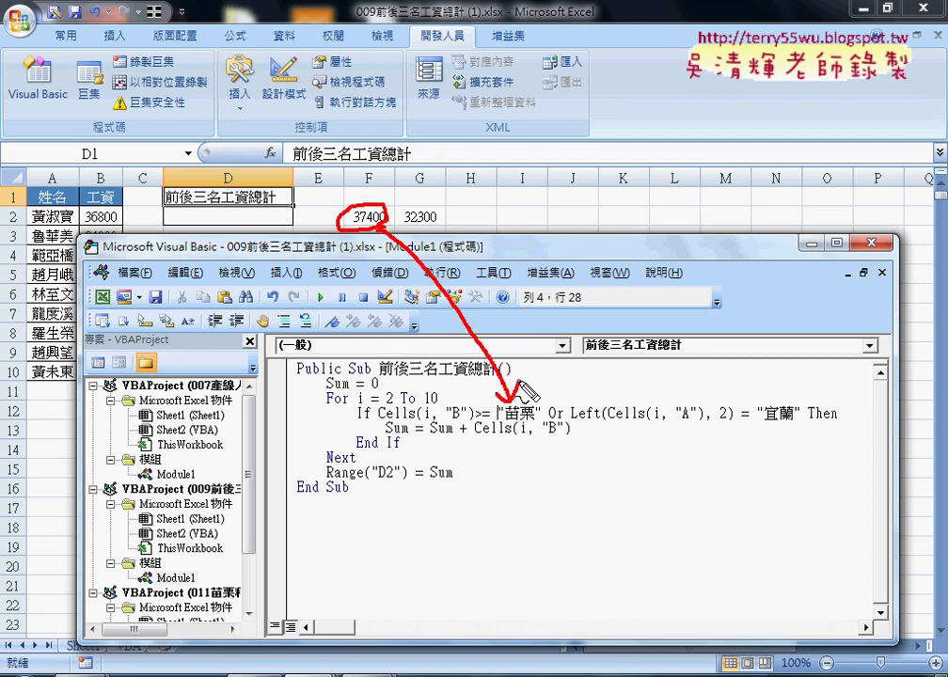
drag(450, 207, 443, 223)
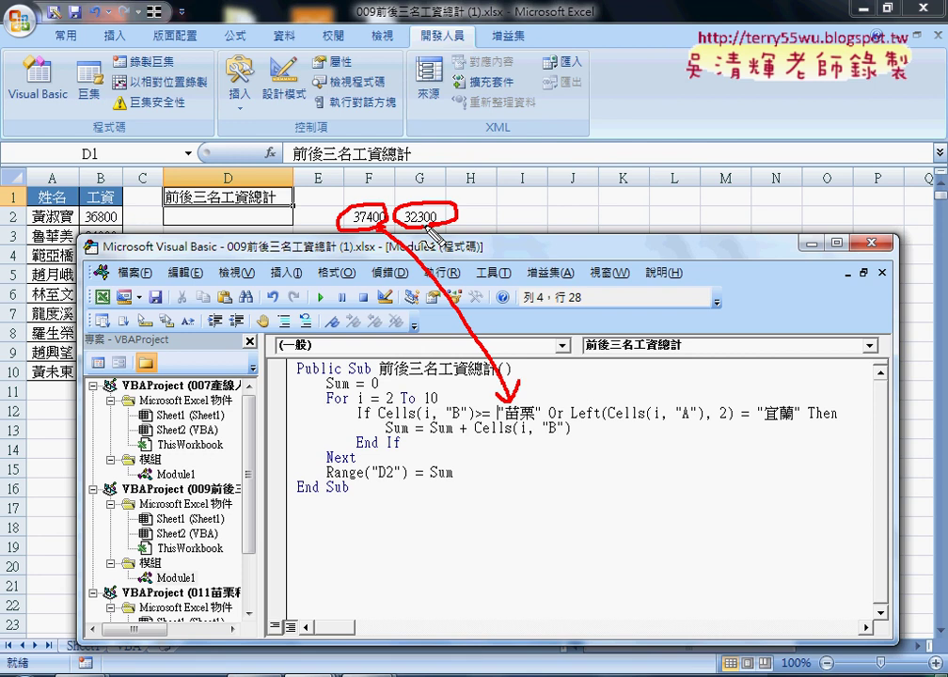
key(Escape)
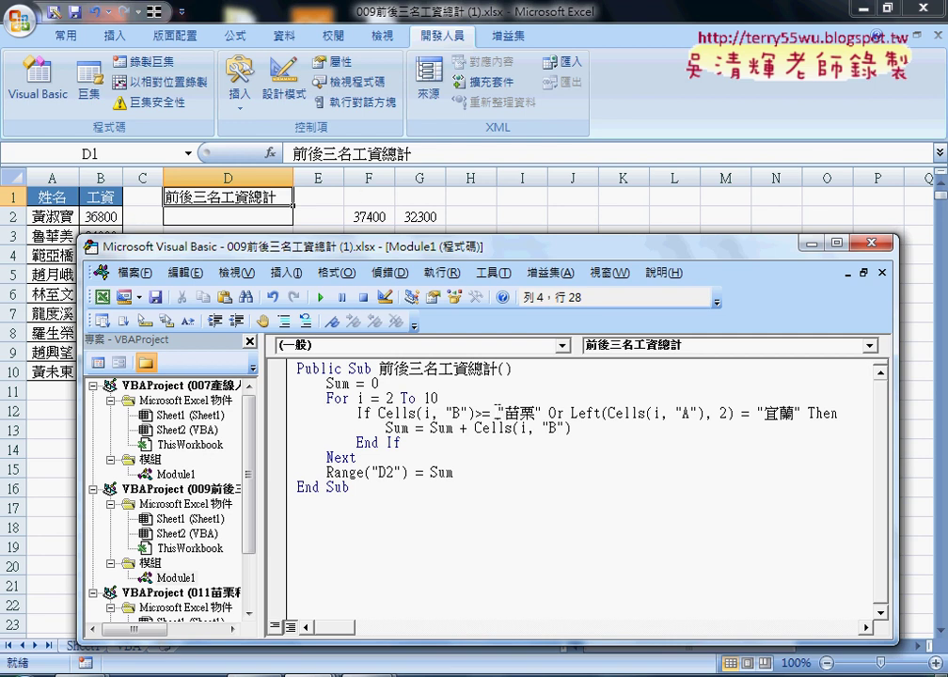
drag(497, 408, 540, 410)
key(BackSpace)
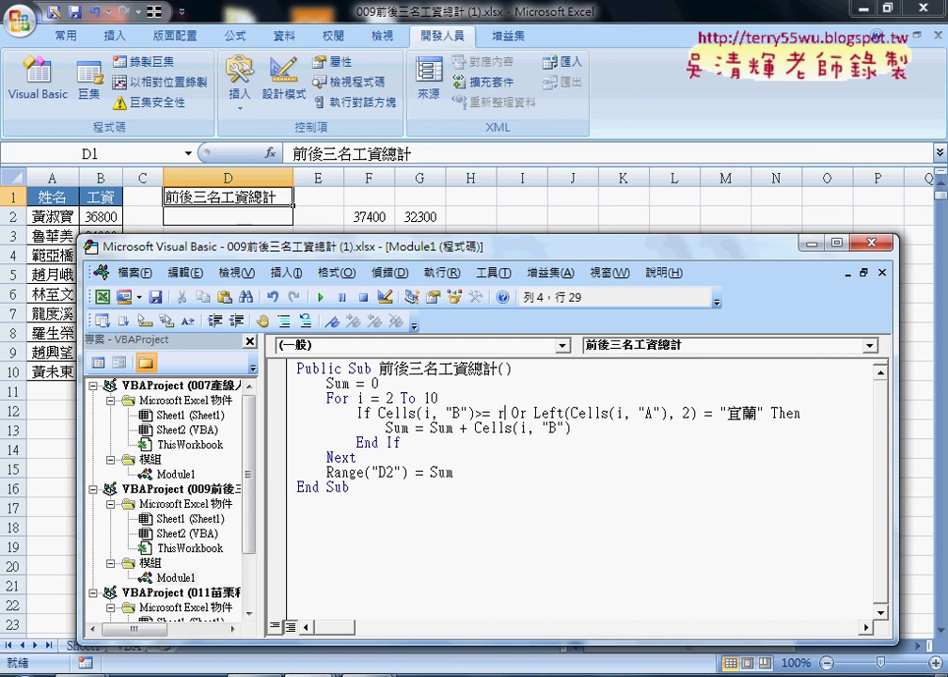
text(rang)
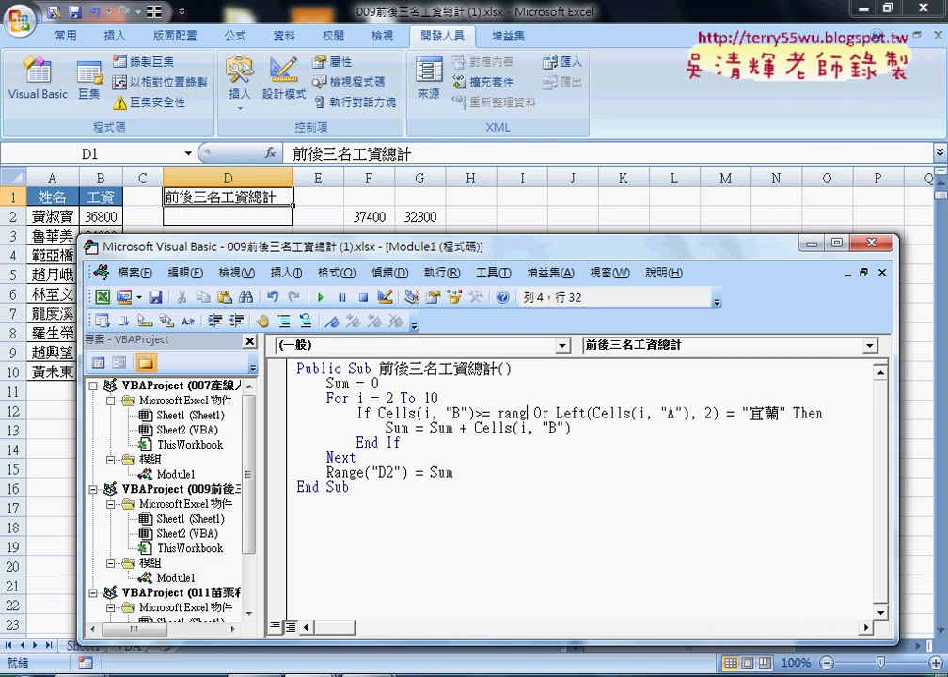
text(e()
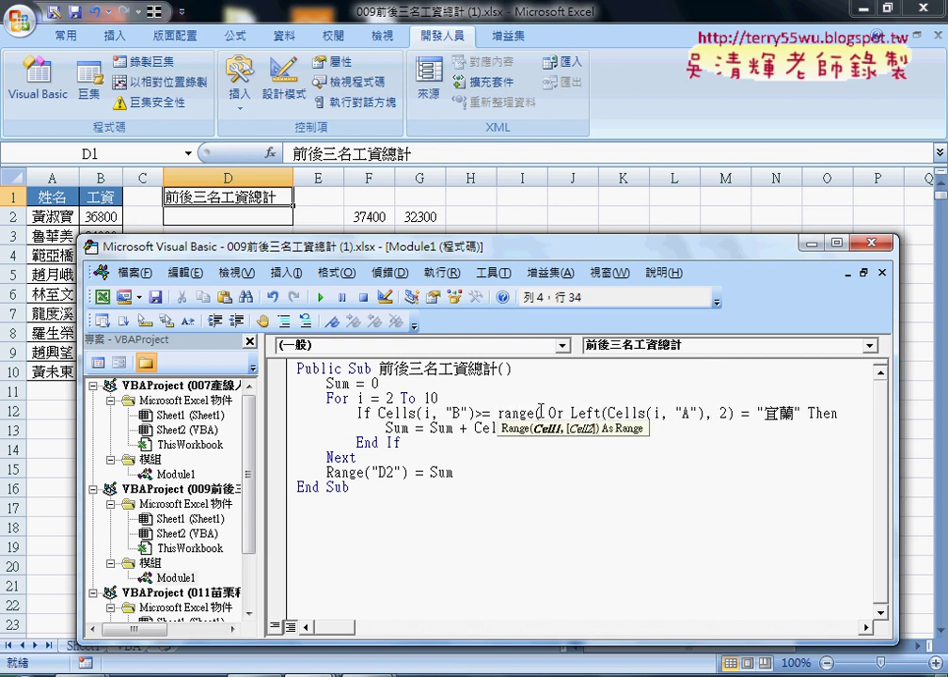
text(")
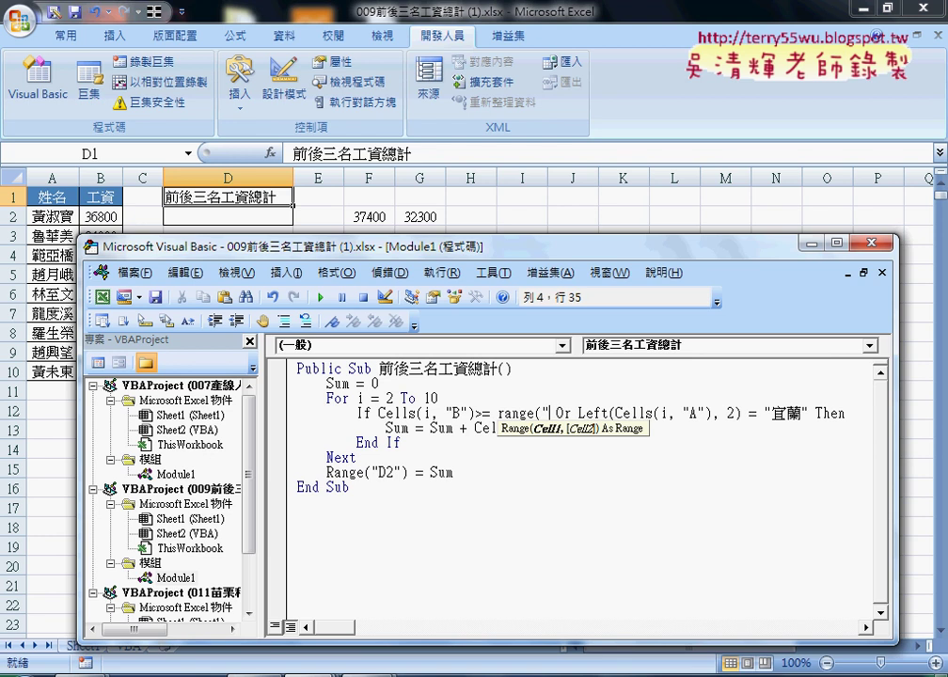
text(F2")
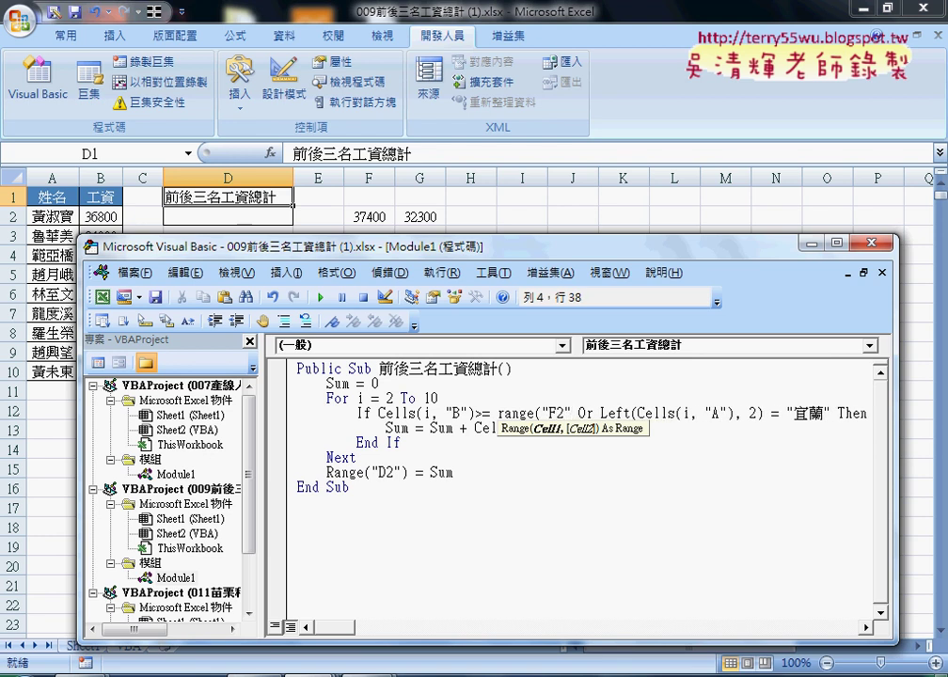
text())
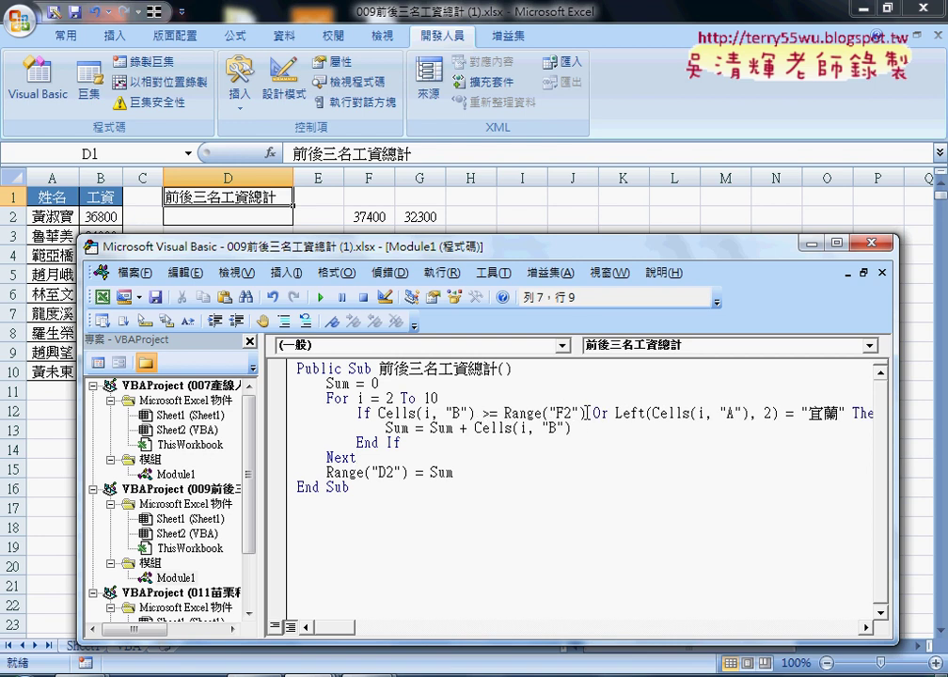
drag(586, 413, 377, 419)
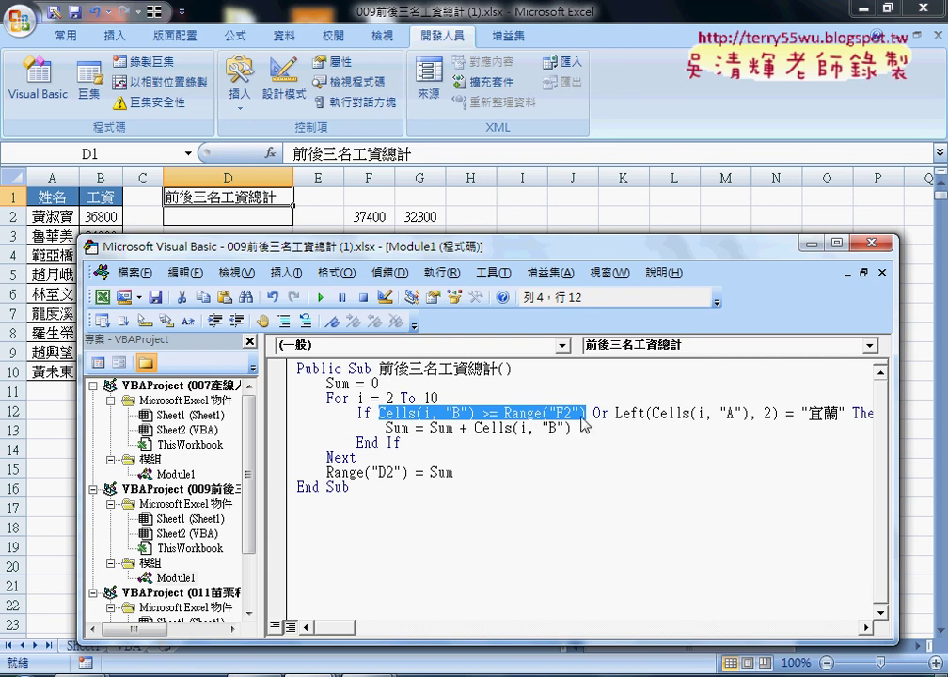
- Paste the first comparison over the 宜蘭 condition and change it to Cells(i, "B") <= Range("G2")
right_click(446, 414)
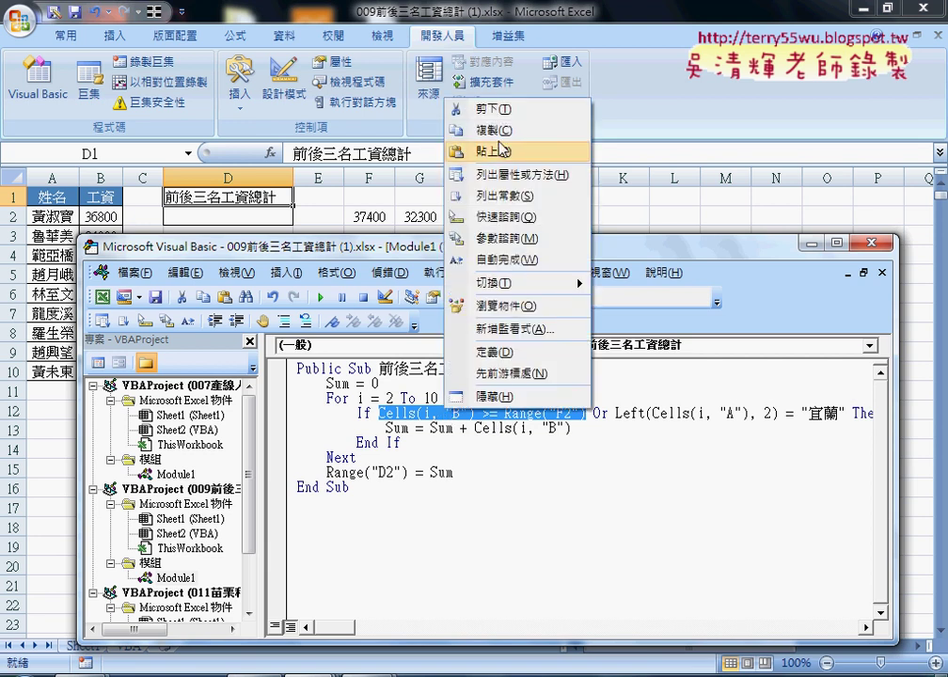
click(396, 122)
drag(615, 414, 844, 414)
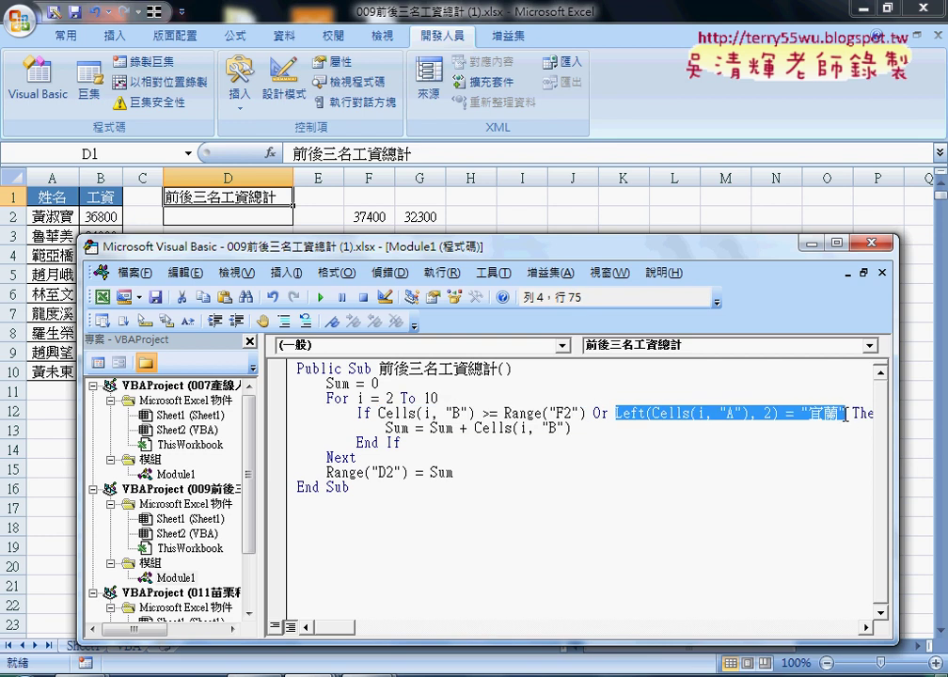
text(Cells(i, "B") >= Range("F2"))
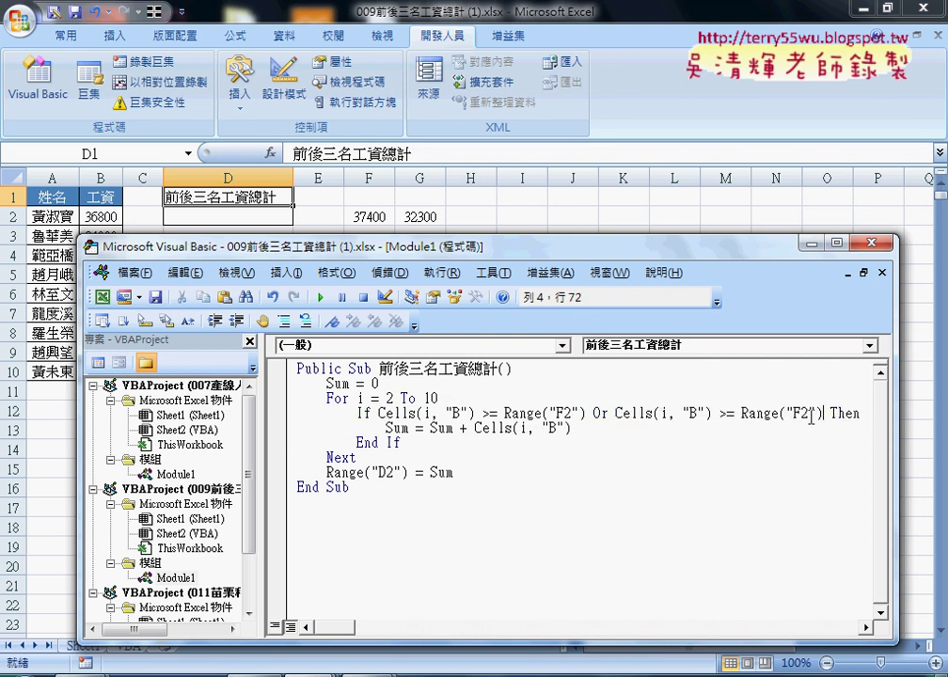
drag(726, 414, 719, 414)
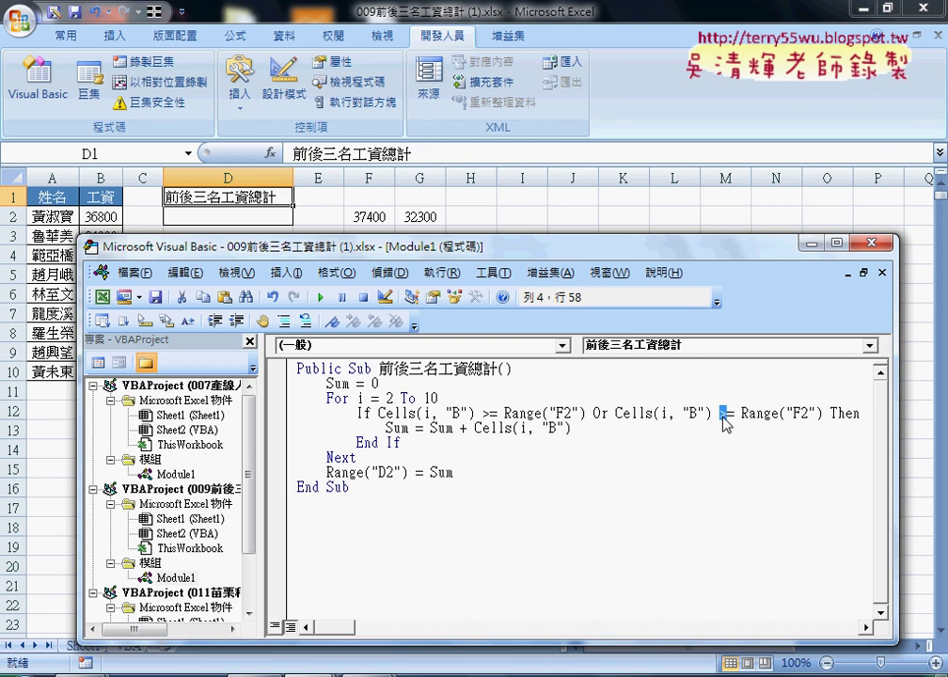
text(<)
drag(793, 414, 801, 414)
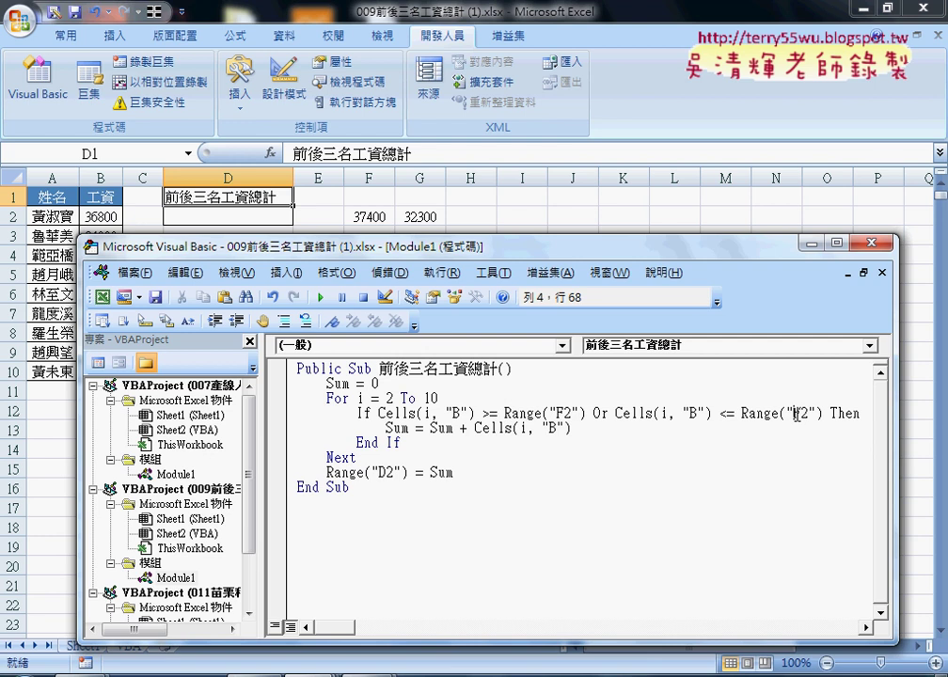
text(G)
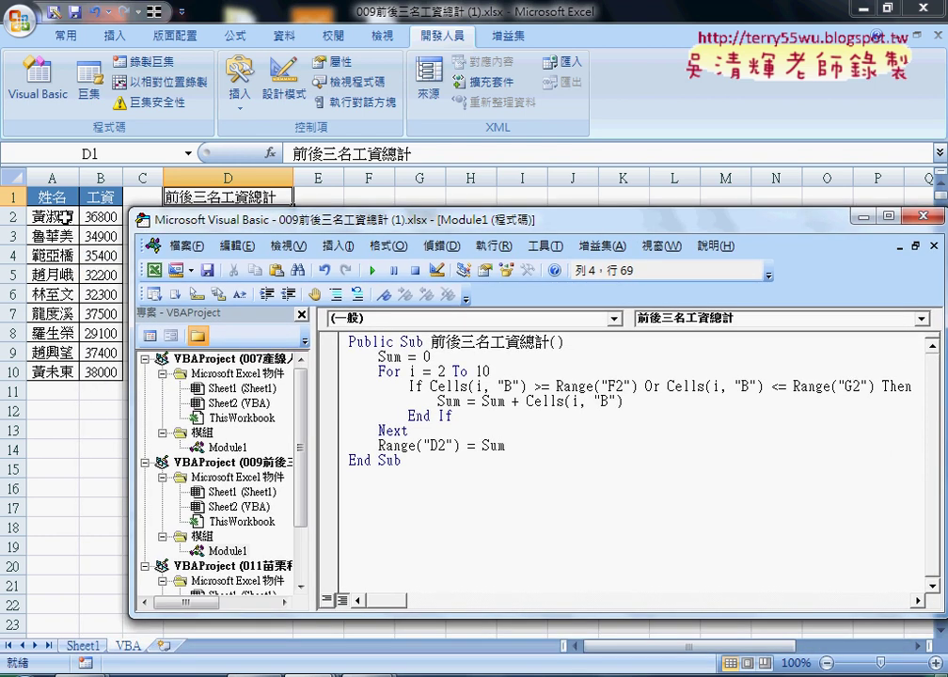
- Run the macro from inside the Sub so D2 fills with the total 206500
drag(209, 220, 208, 249)
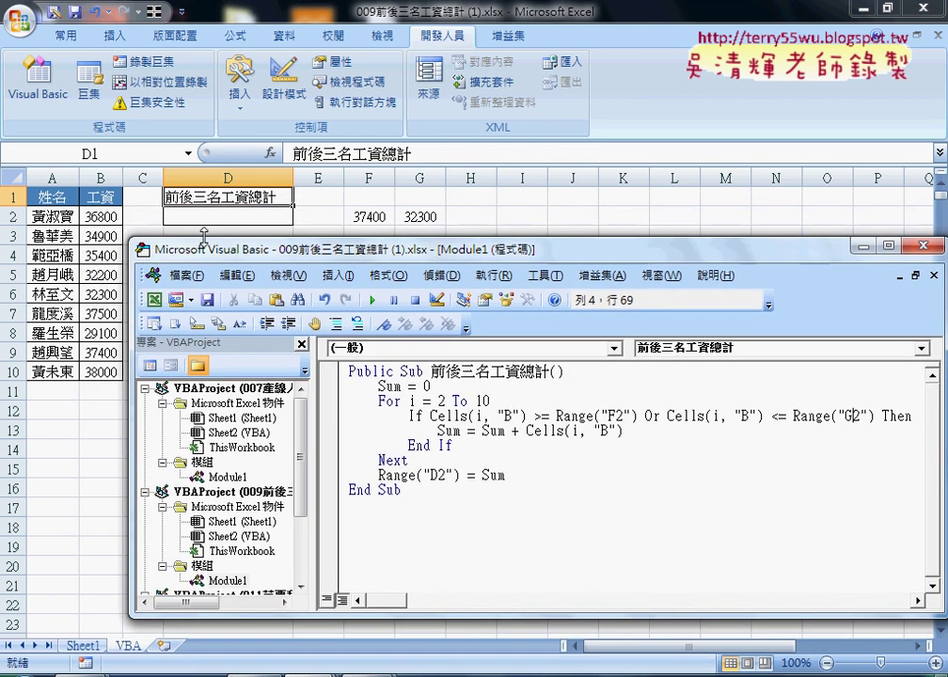
drag(623, 431, 509, 431)
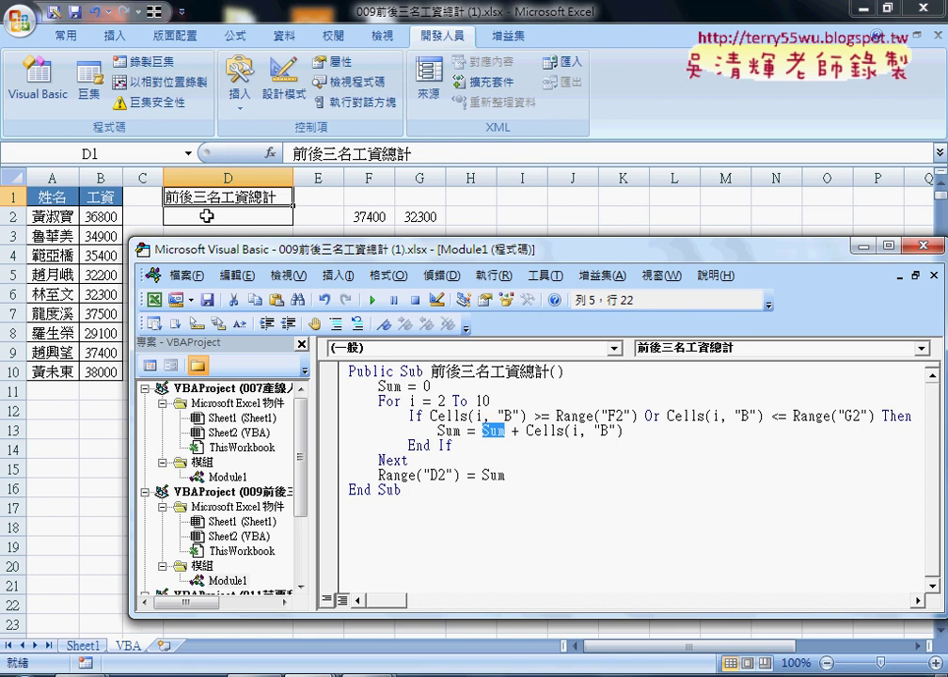
click(507, 478)
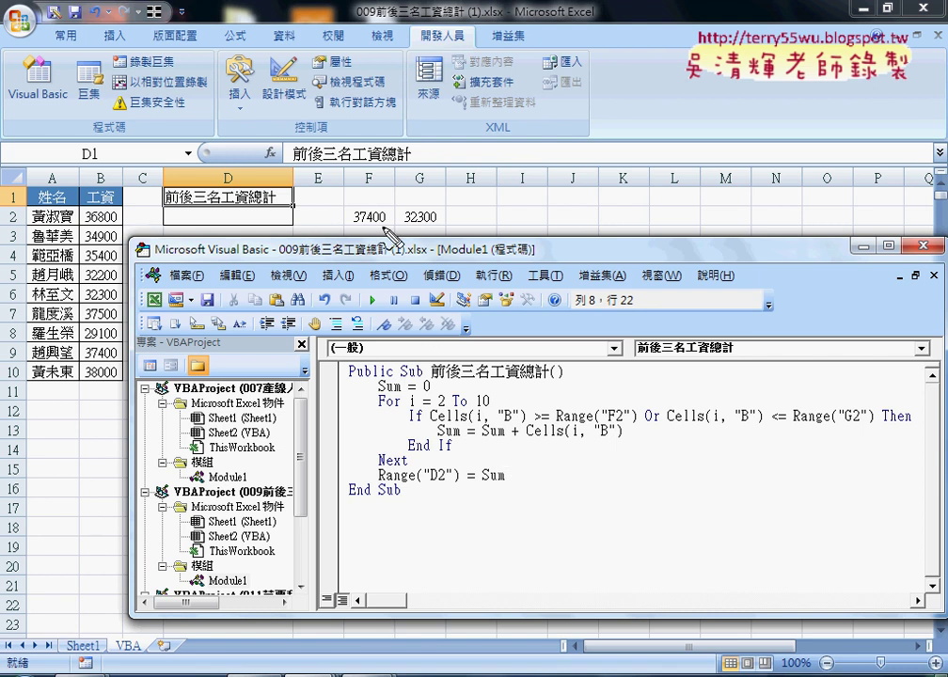
mouse_move(338, 224)
mouse_down()
mouse_move(389, 224)
mouse_move(800, 361)
mouse_move(831, 380)
mouse_up()
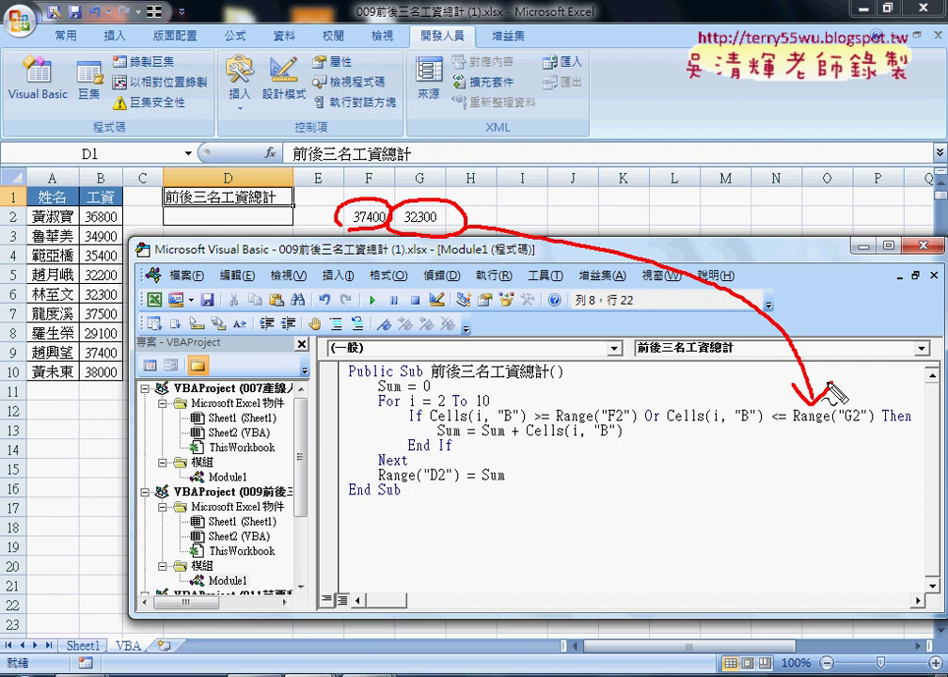
mouse_move(360, 229)
mouse_down()
mouse_move(568, 384)
mouse_move(580, 369)
mouse_up()
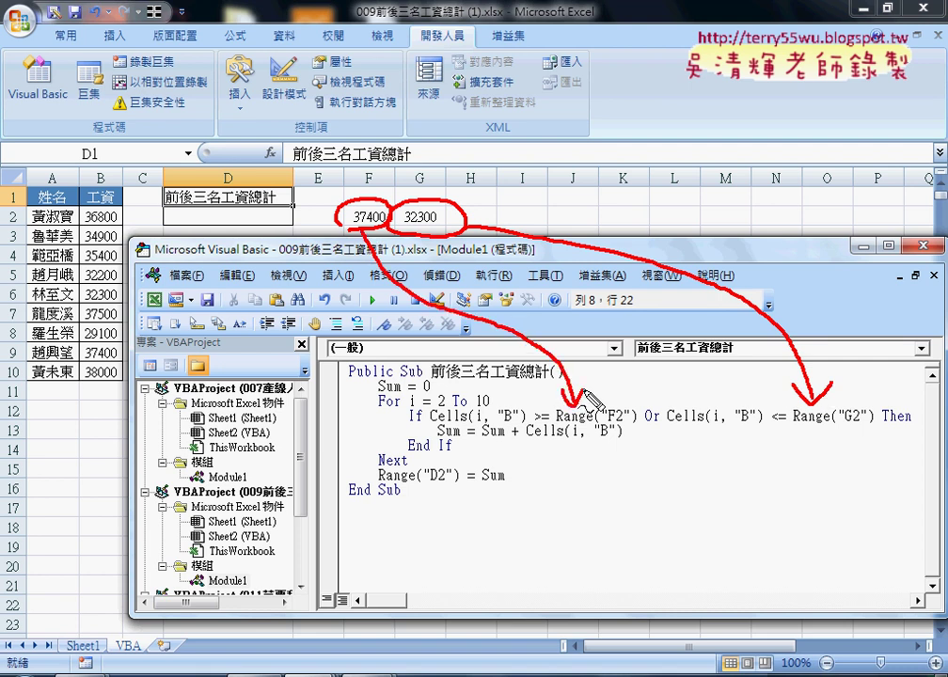
key(Escape)
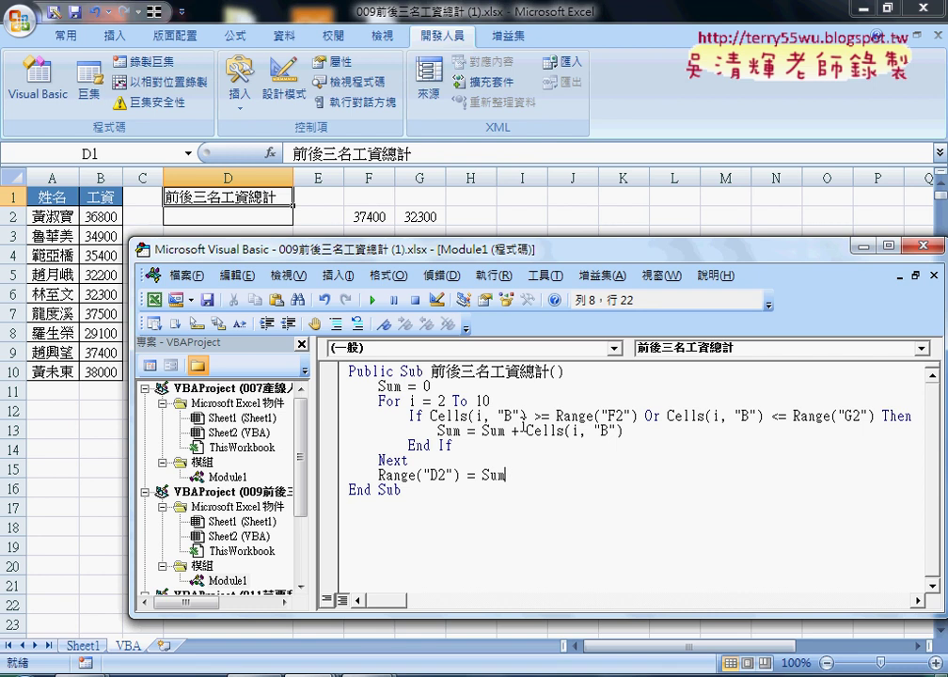
click(523, 429)
click(372, 299)
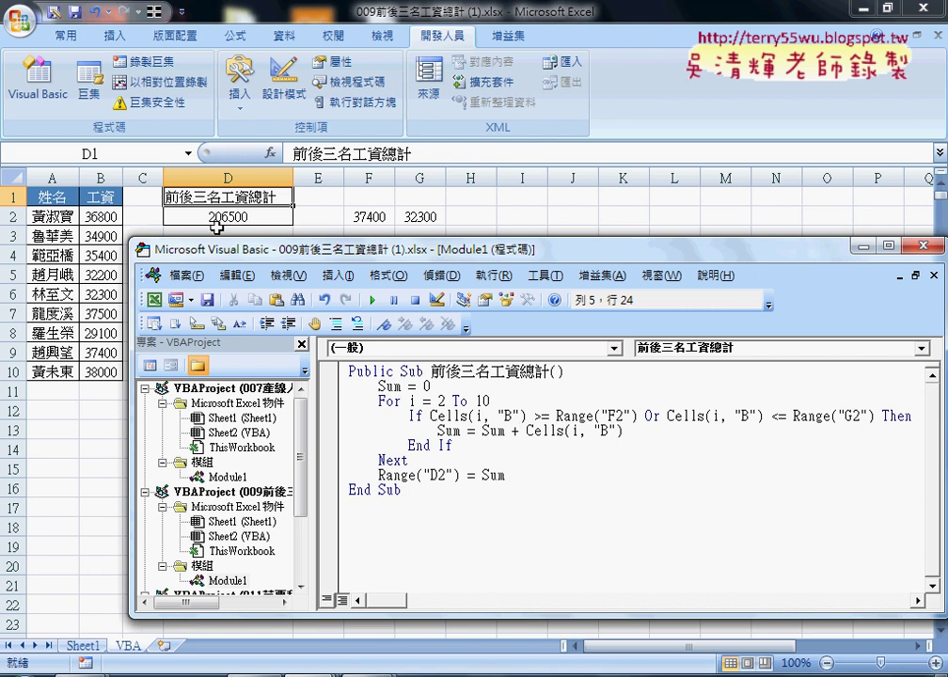
- Check Sheet1 and the VBA sheet, and jump across row 1 to review the used range
click(246, 216)
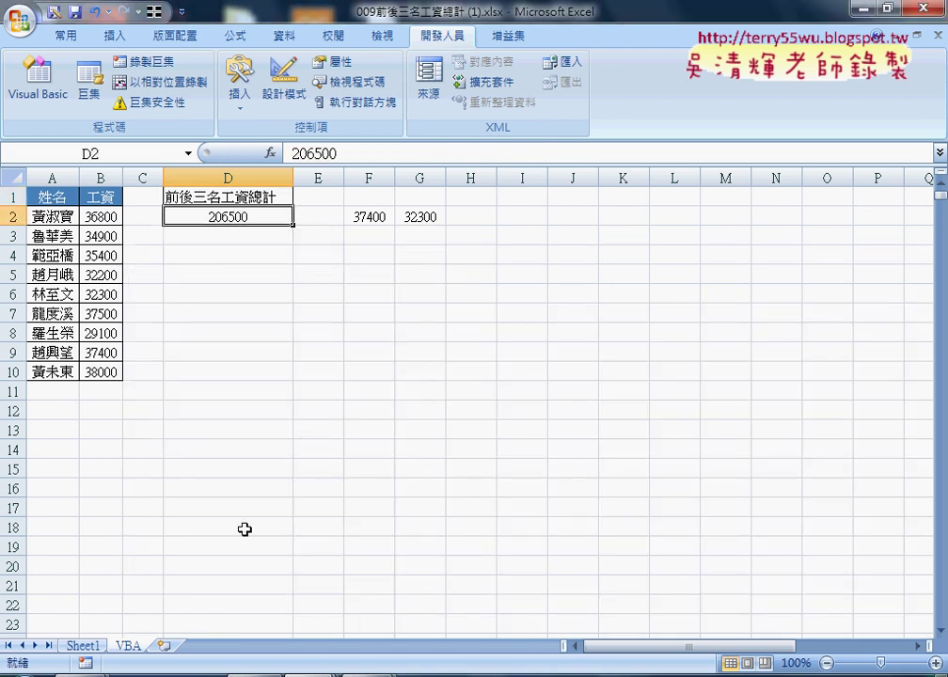
click(82, 647)
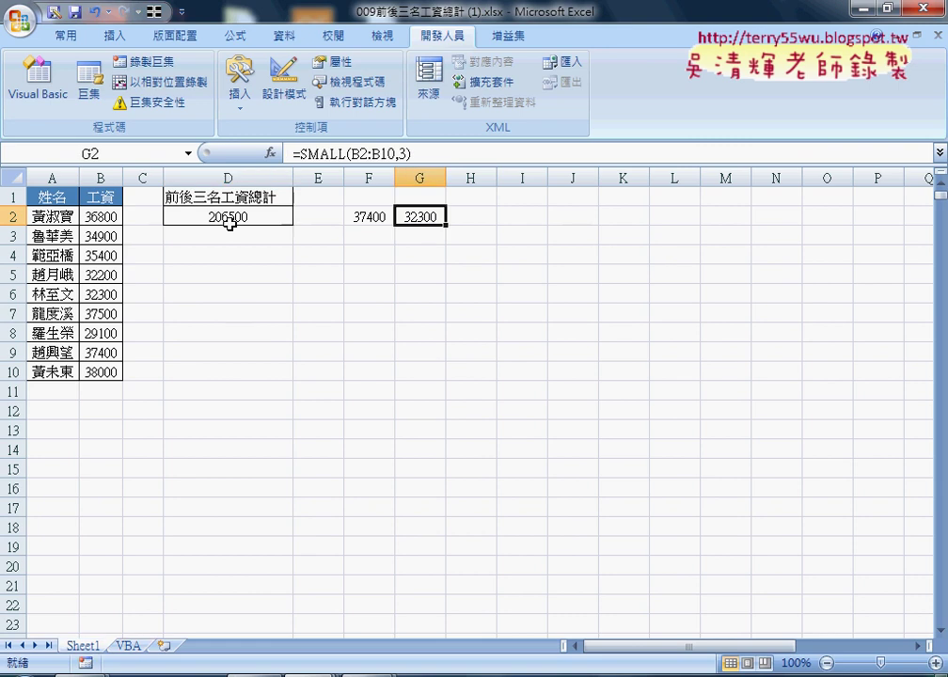
click(126, 646)
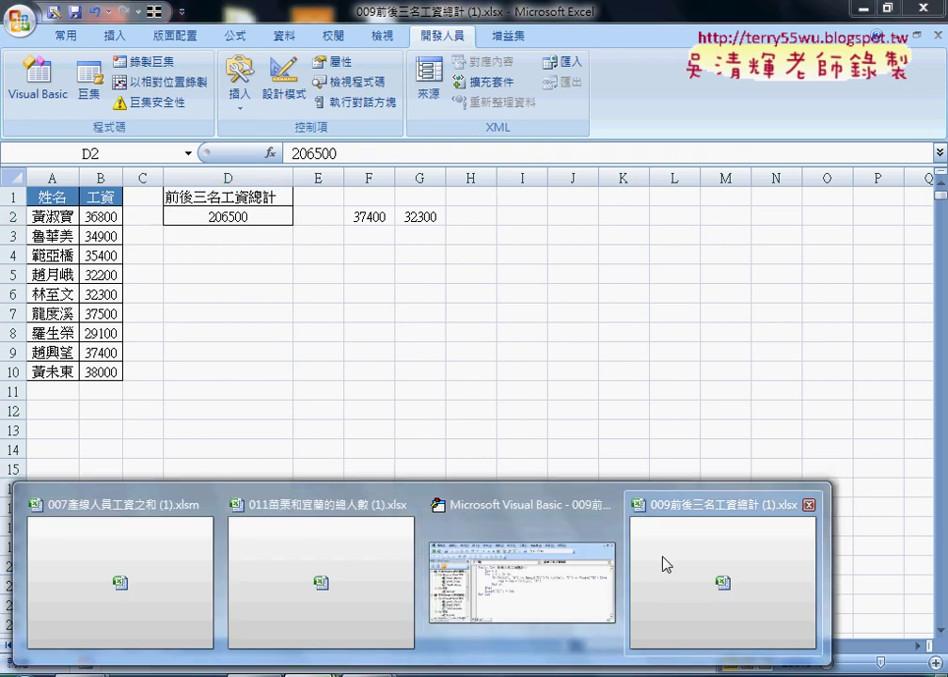
click(522, 581)
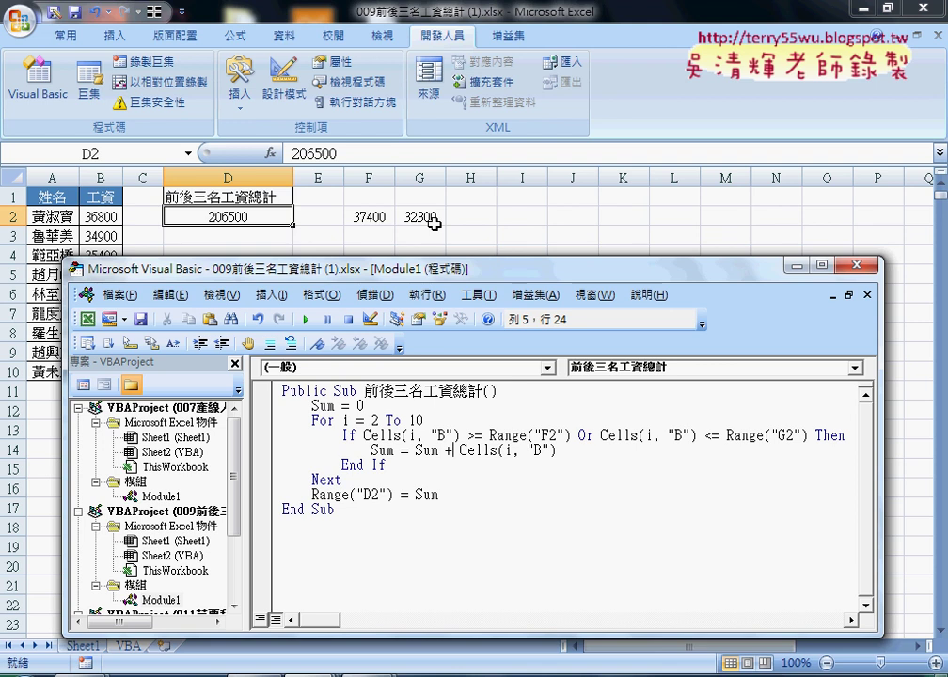
click(430, 199)
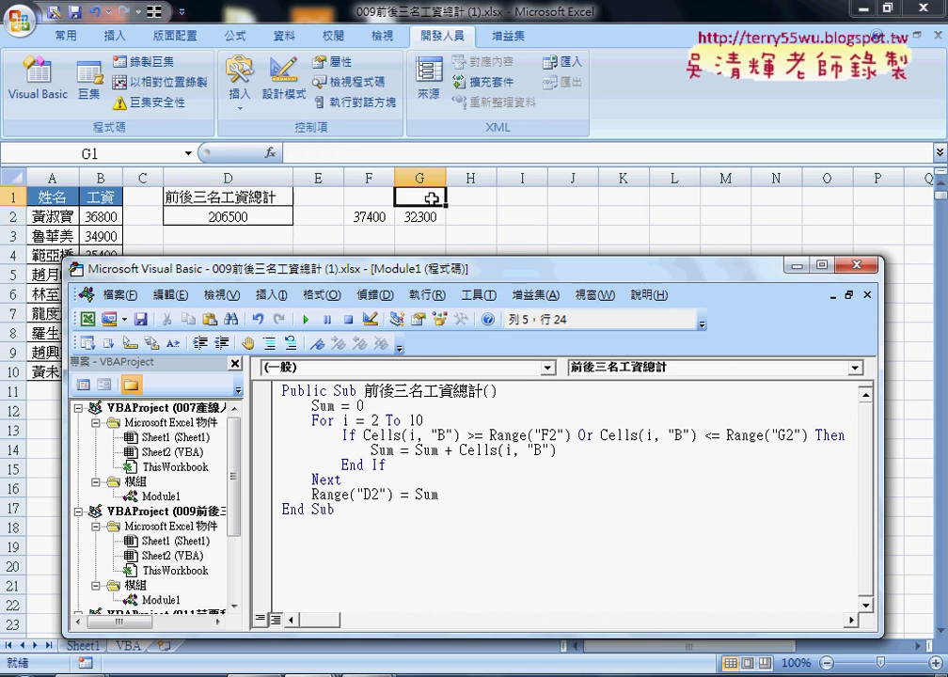
key(ctrl+Right)
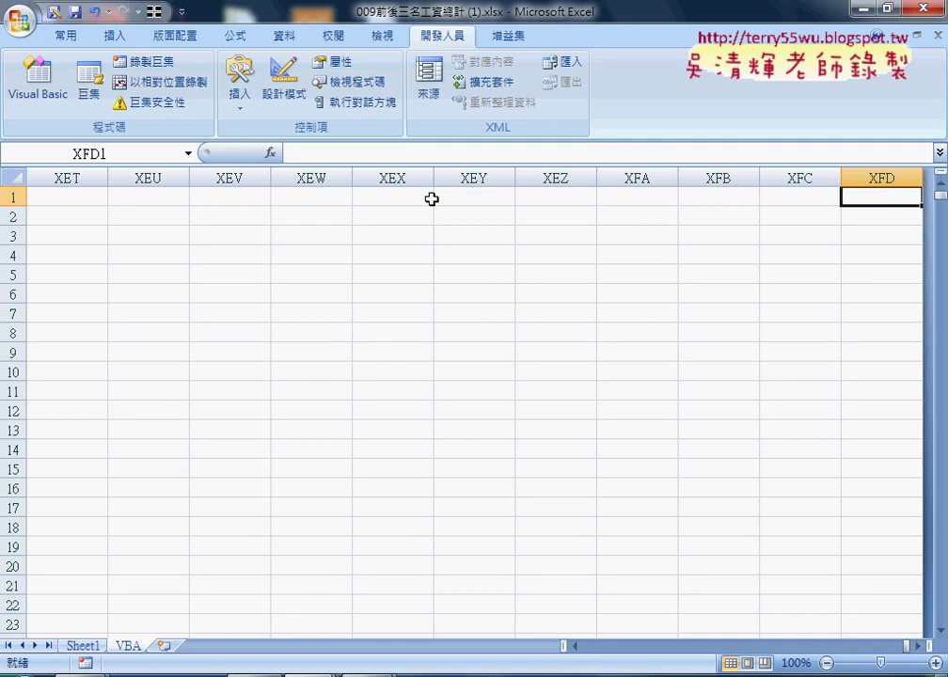
key(ctrl+Left)
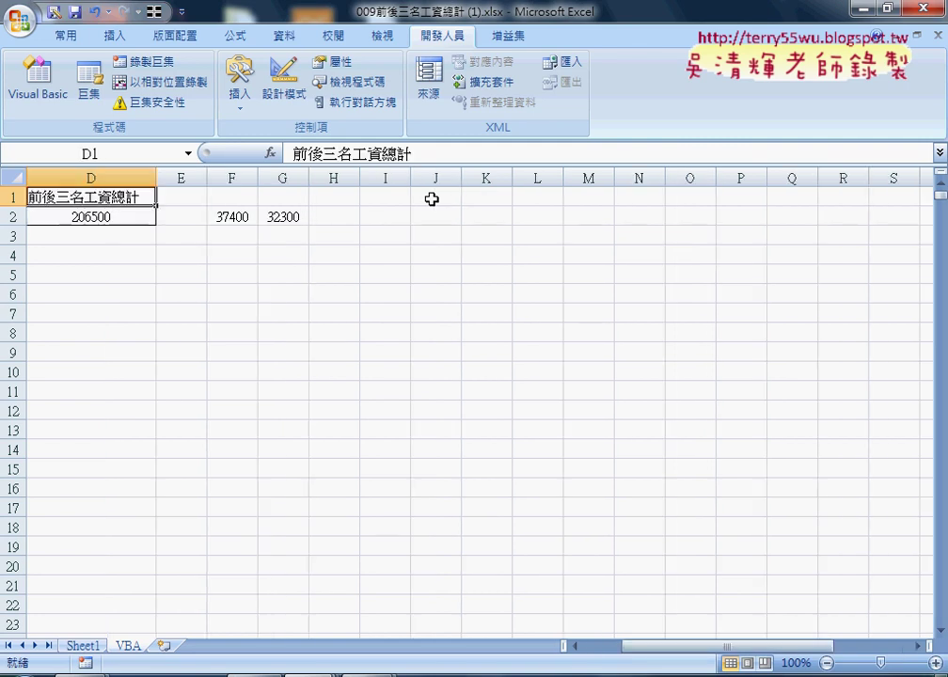
key(ctrl+Left)
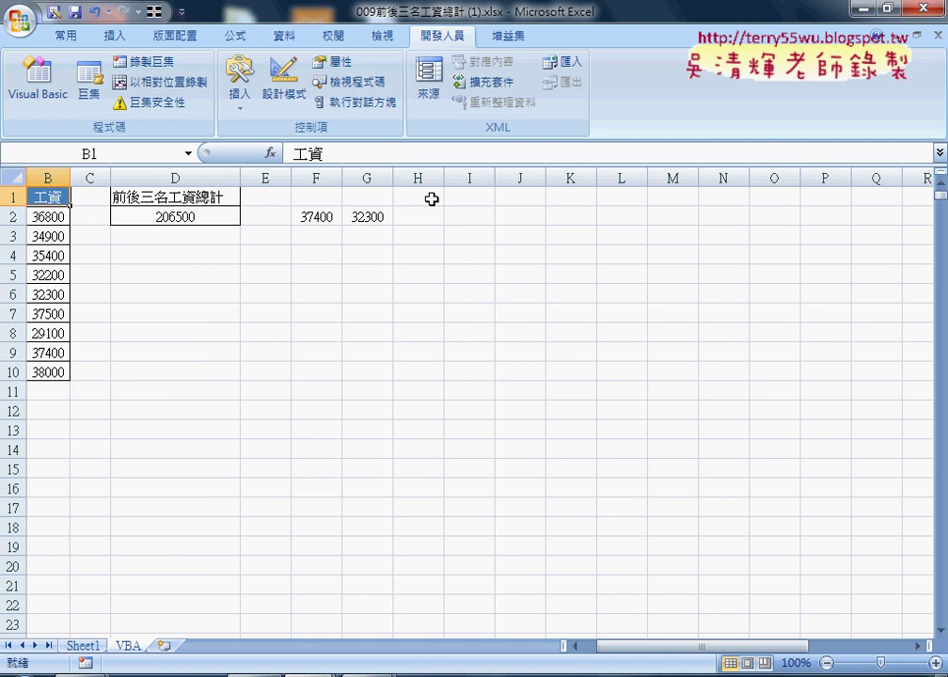
key(ctrl+Left)
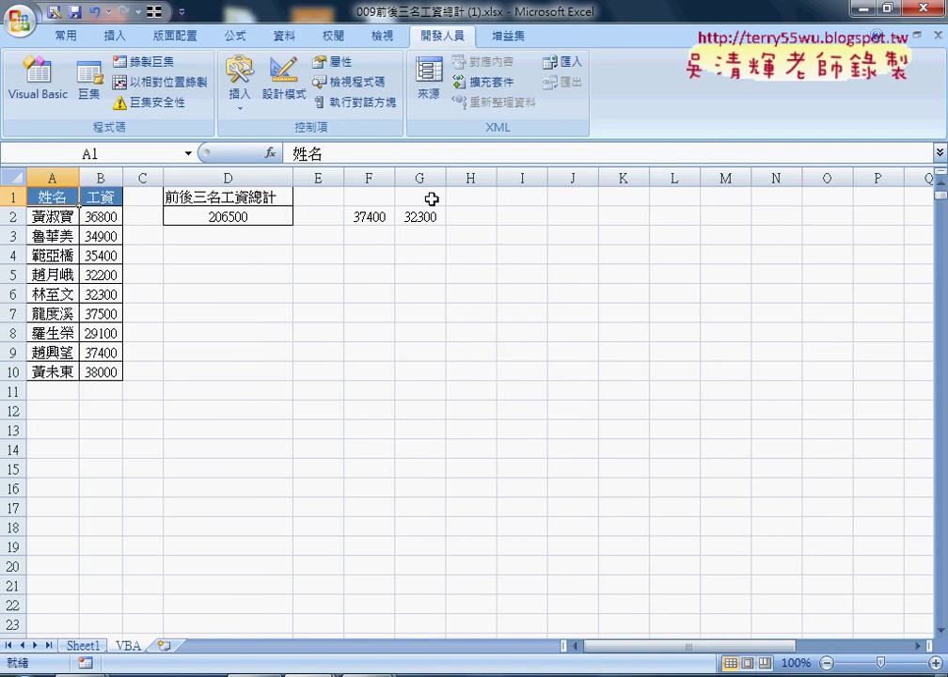
- Clear the helper values in F2 and G2 and the old total in D2
drag(368, 216, 410, 216)
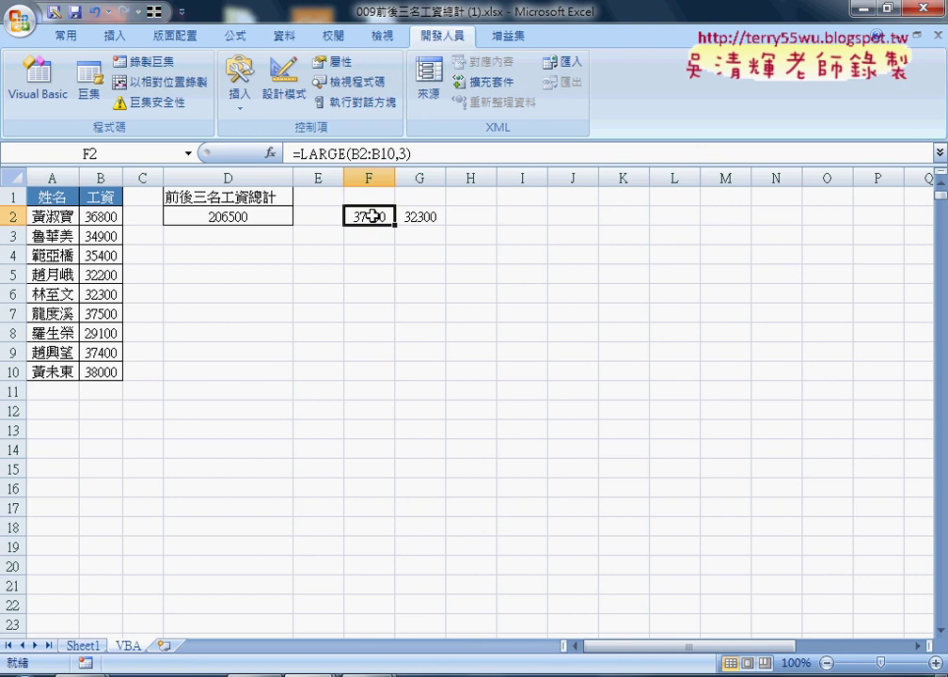
key(Delete)
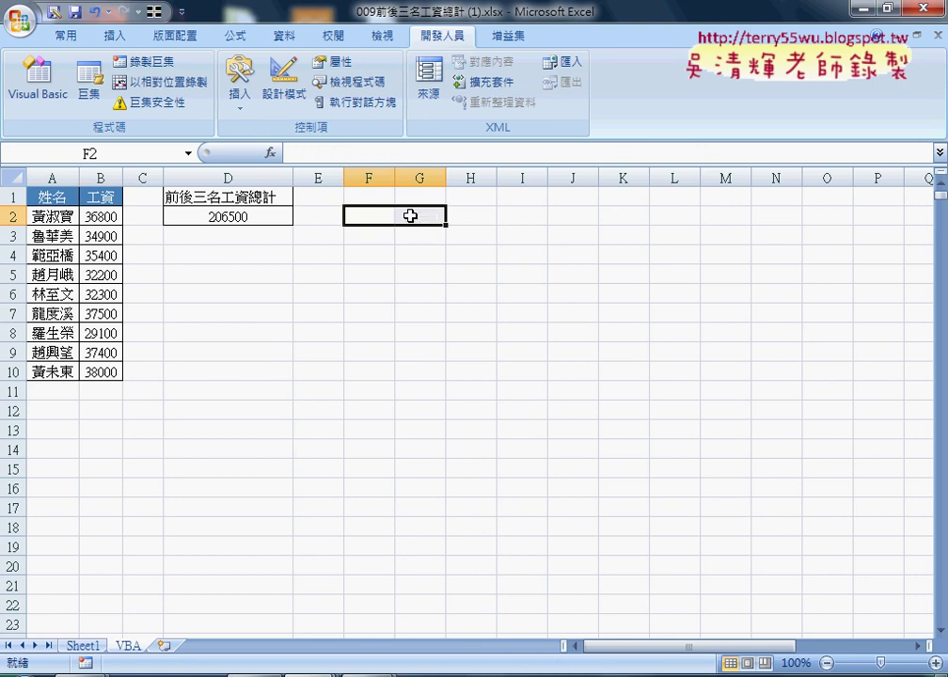
click(261, 216)
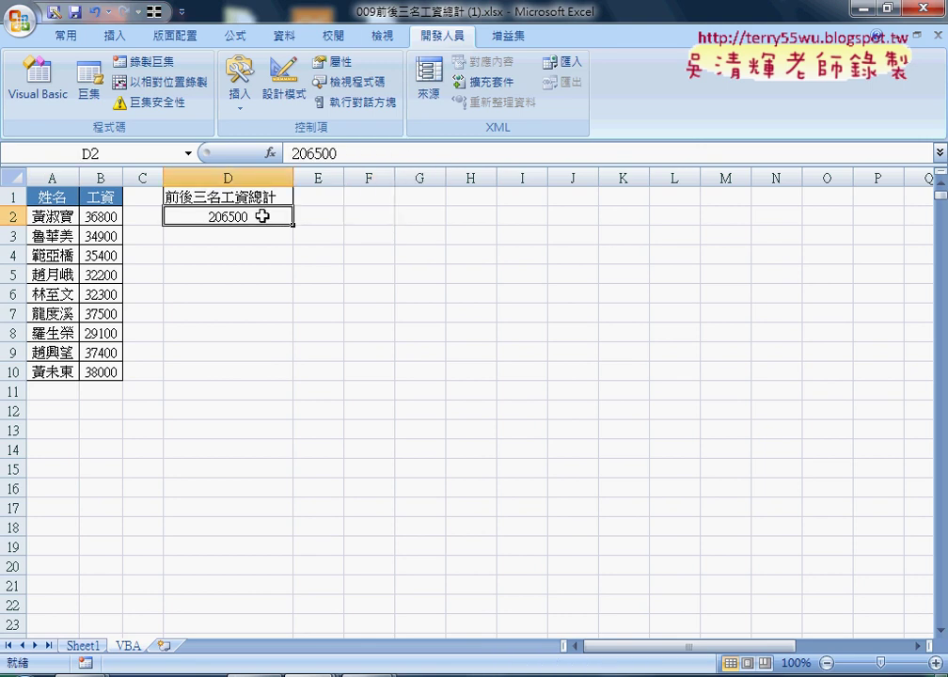
key(Delete)
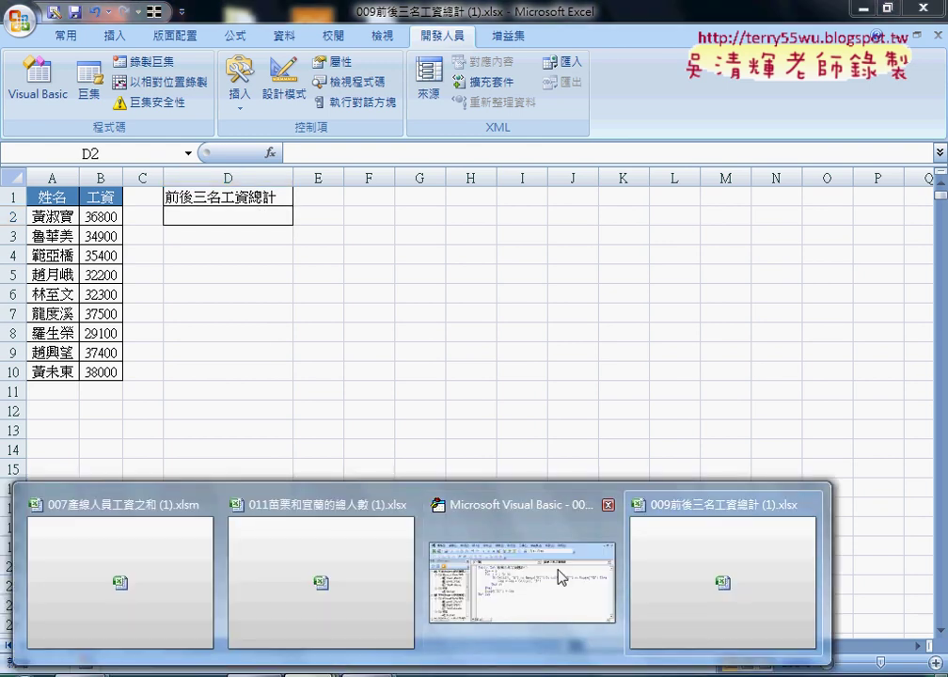
- Rerun the salary macro with F2 and G2 empty, giving 313600 in D2
click(561, 576)
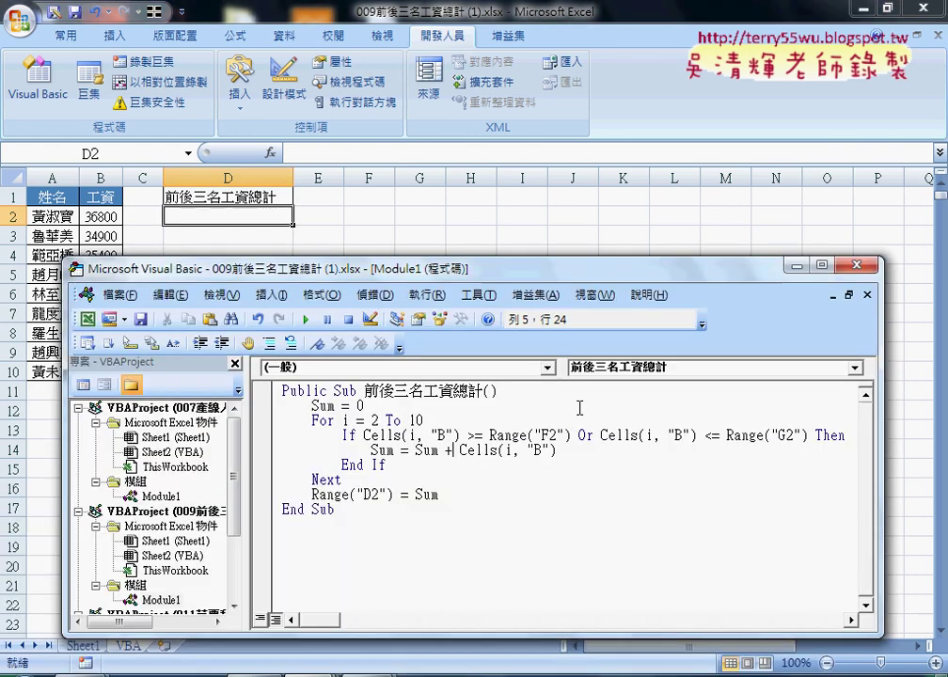
click(307, 320)
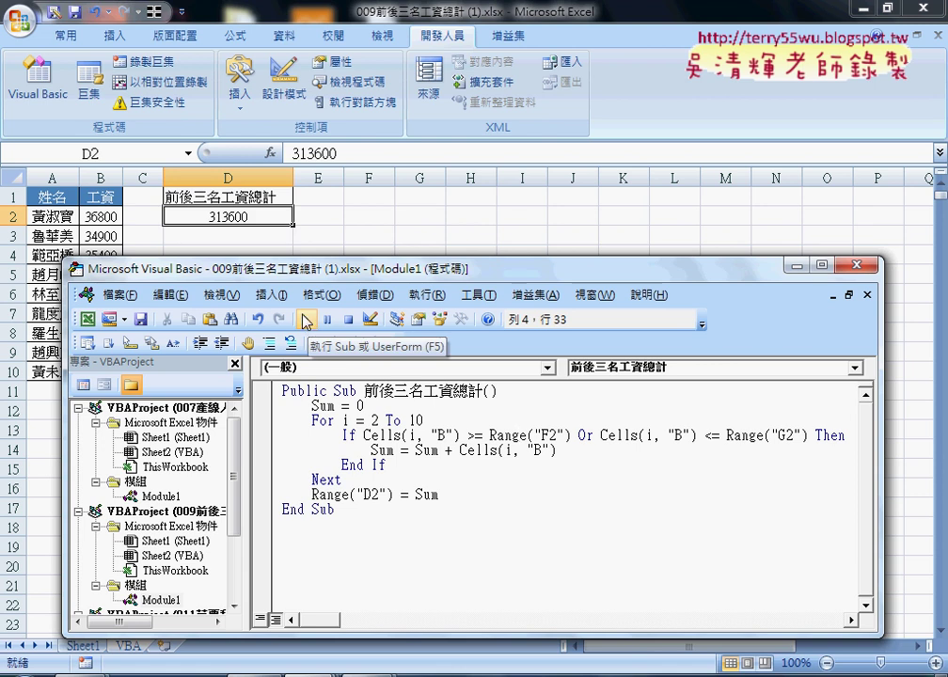
drag(252, 274, 342, 268)
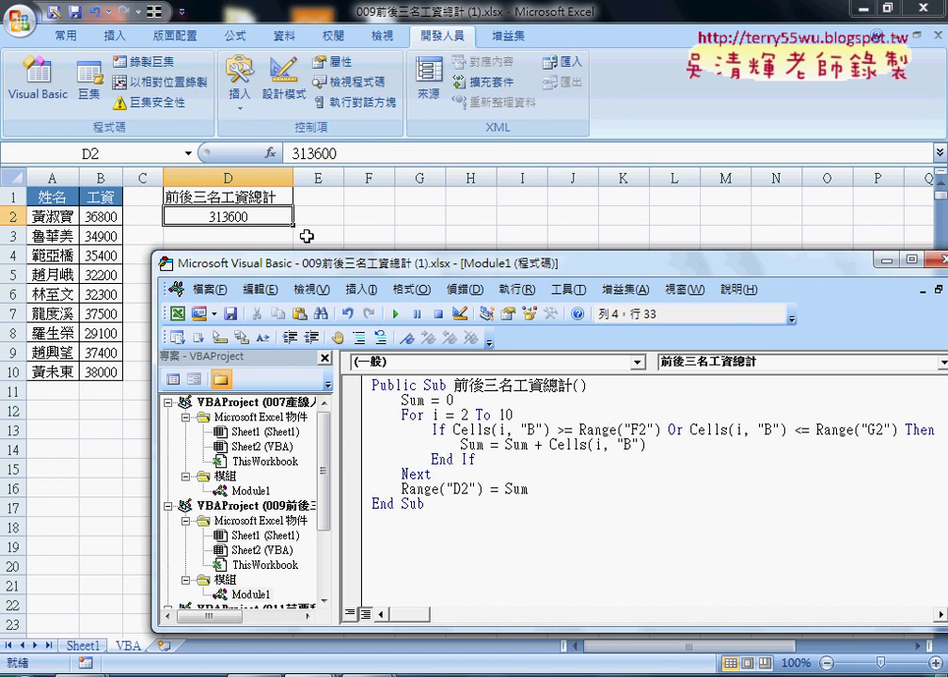
- Highlight the Range("F2") and Range("G2") references in the If line
click(662, 430)
drag(662, 430, 578, 430)
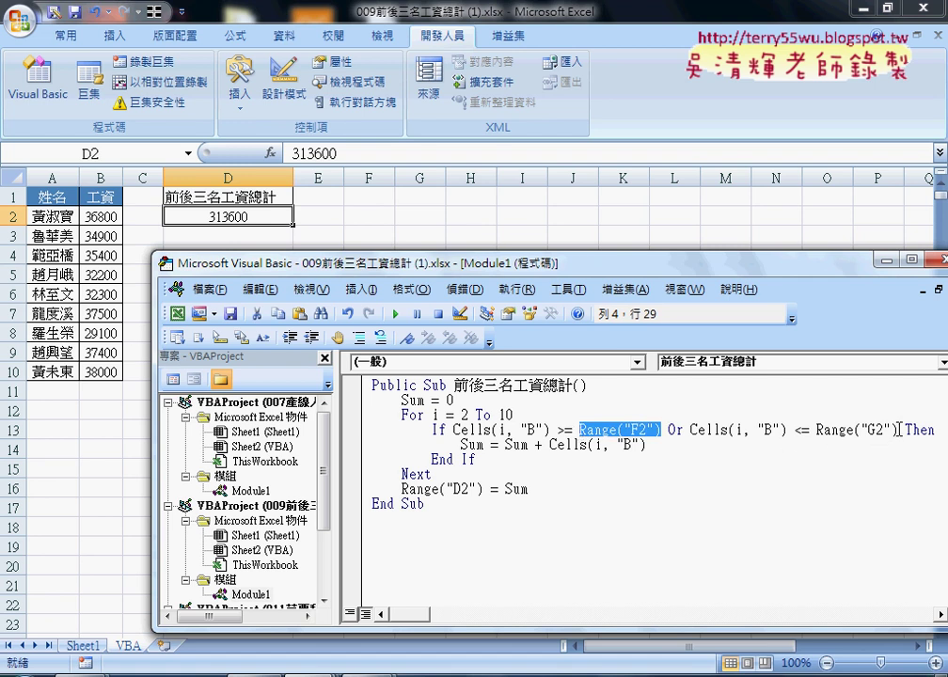
drag(898, 430, 816, 432)
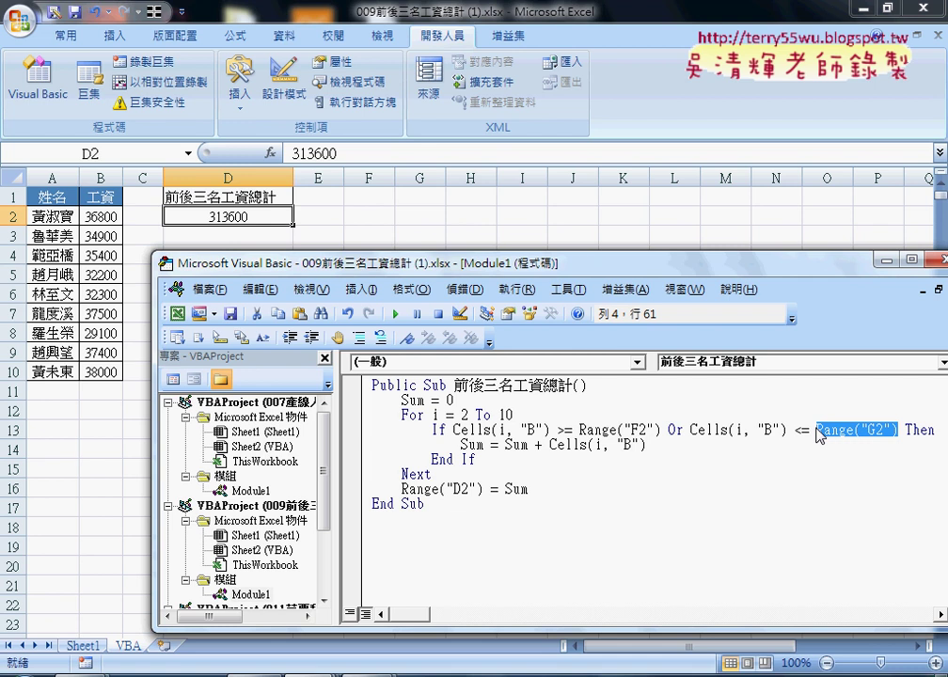
- Show the =LARGE(B2:B10,3) formula in Sheet1's F2 with the macro editor beside it
click(406, 231)
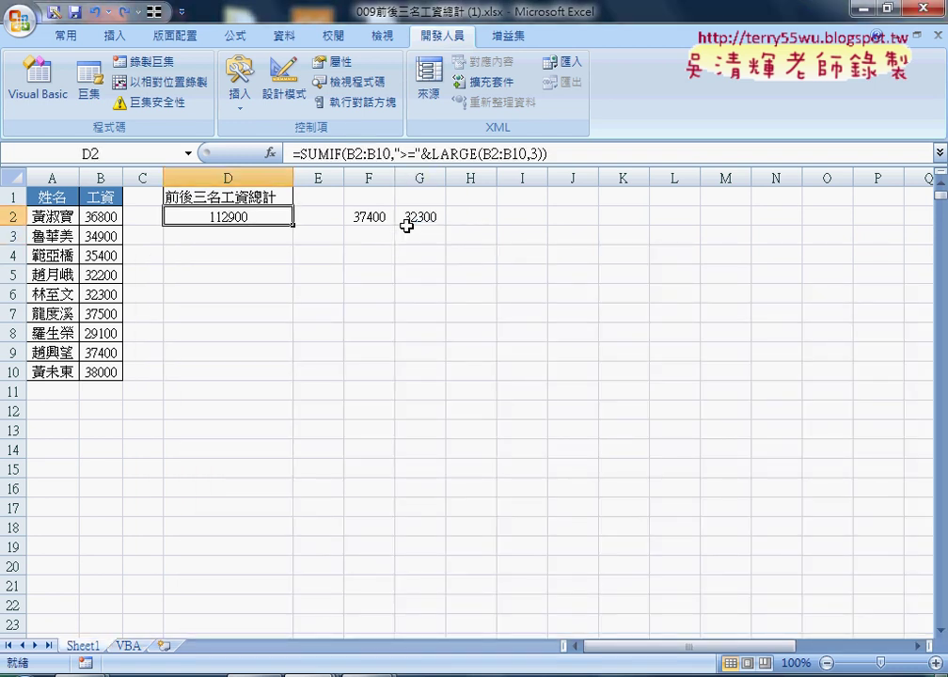
click(374, 217)
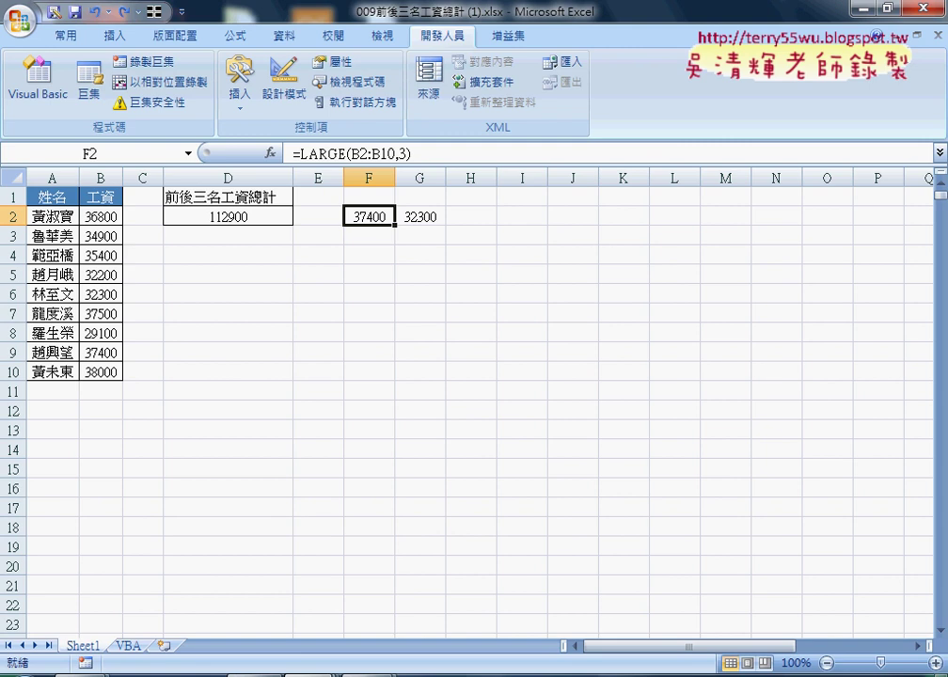
click(423, 672)
click(531, 592)
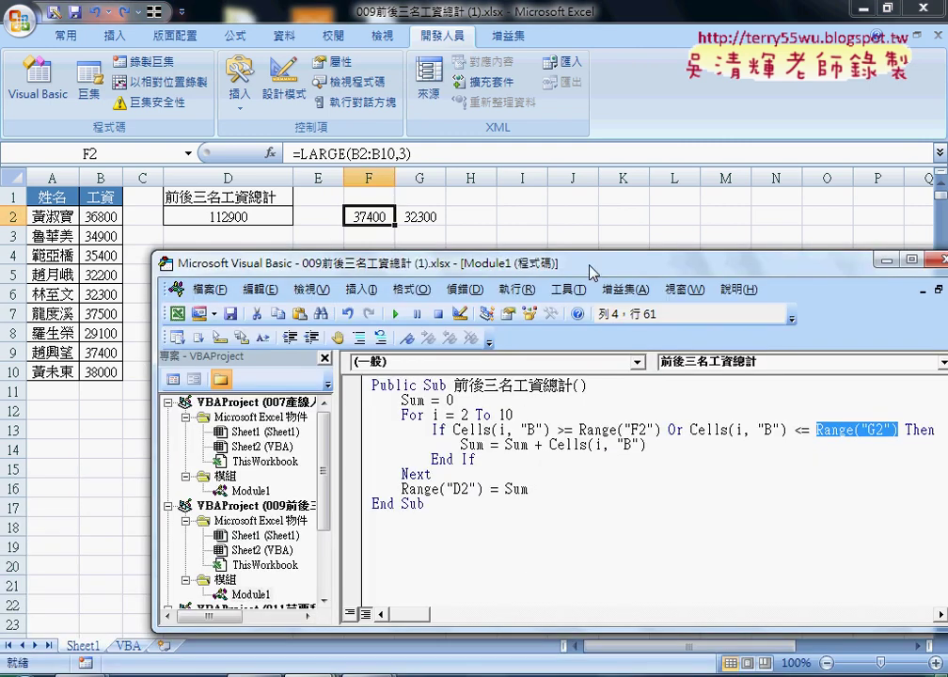
mouse_move(558, 235)
mouse_down()
mouse_move(357, 270)
mouse_move(398, 268)
mouse_up()
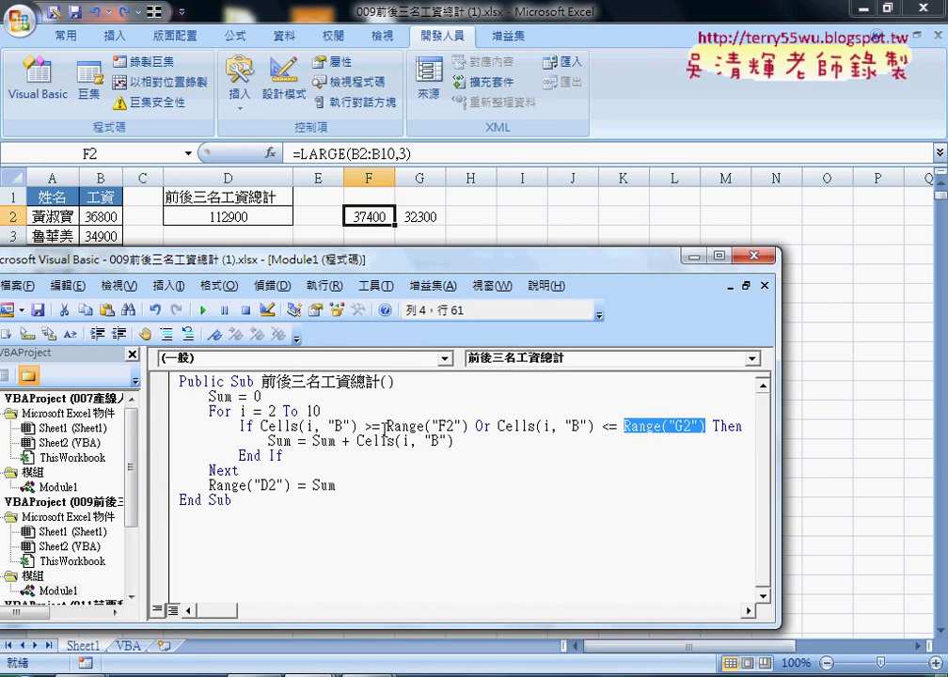
drag(386, 426, 469, 426)
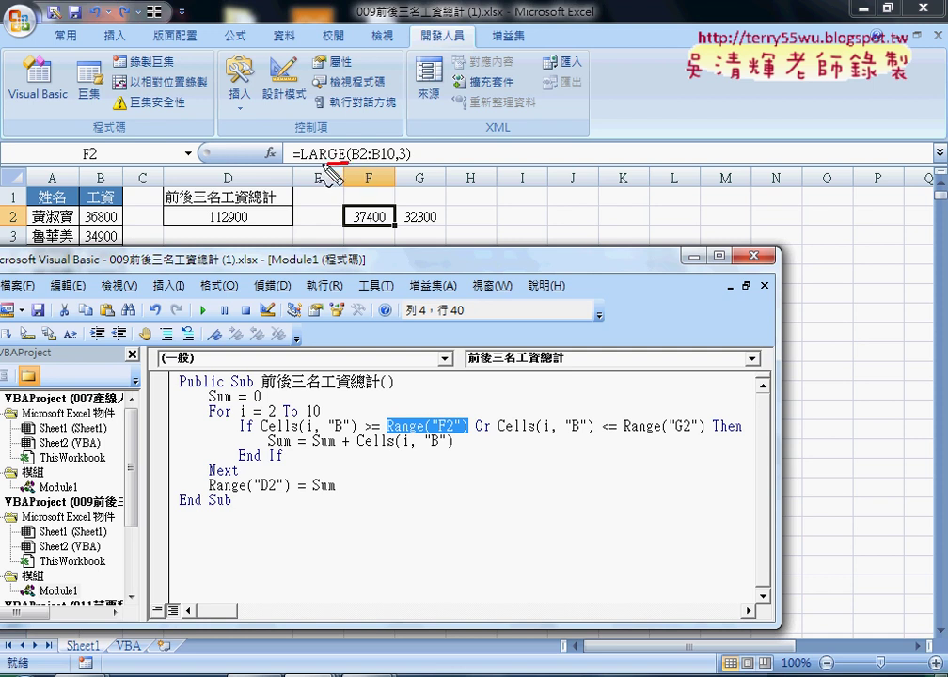
drag(302, 162, 348, 161)
drag(331, 171, 413, 405)
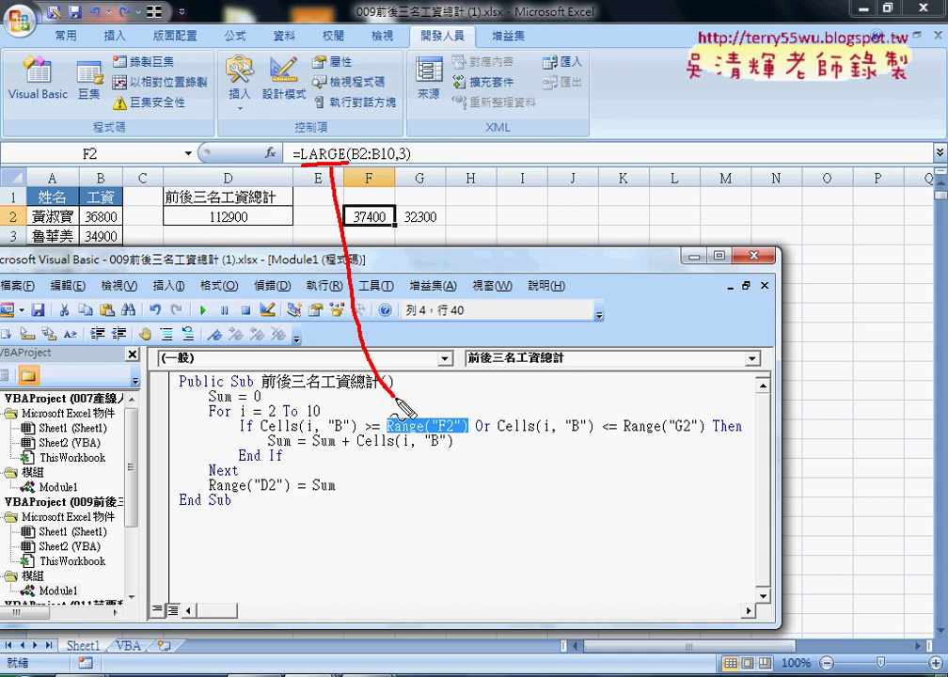
drag(315, 141, 374, 181)
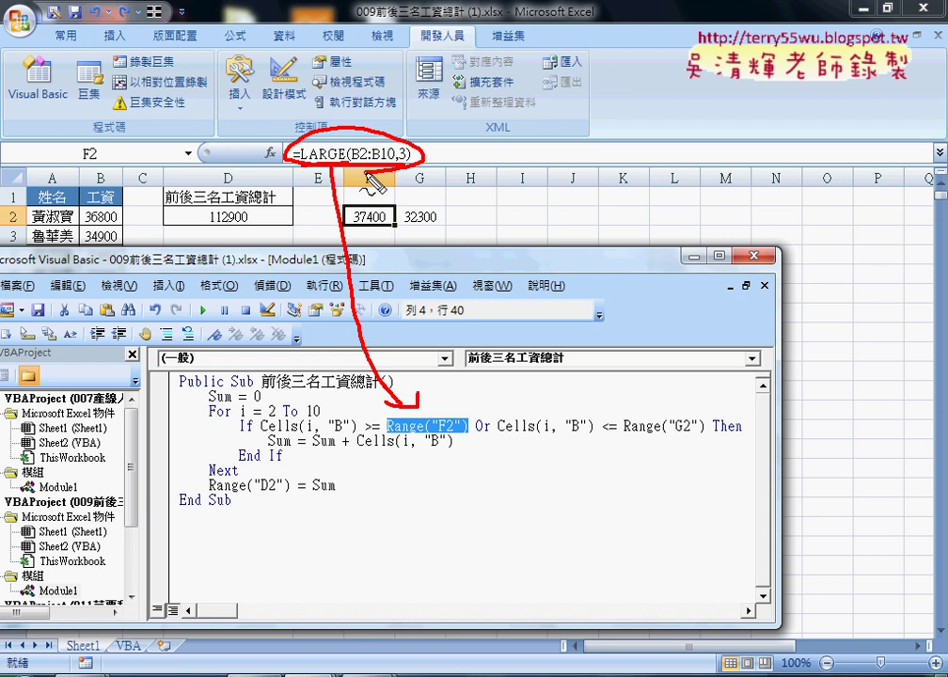
key(Escape)
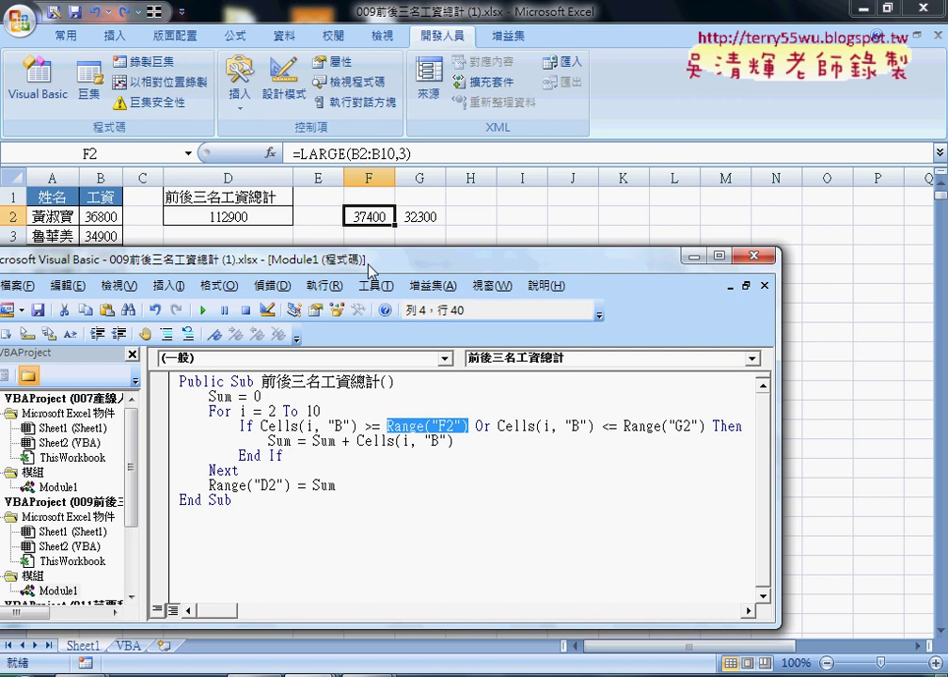
drag(491, 267, 550, 251)
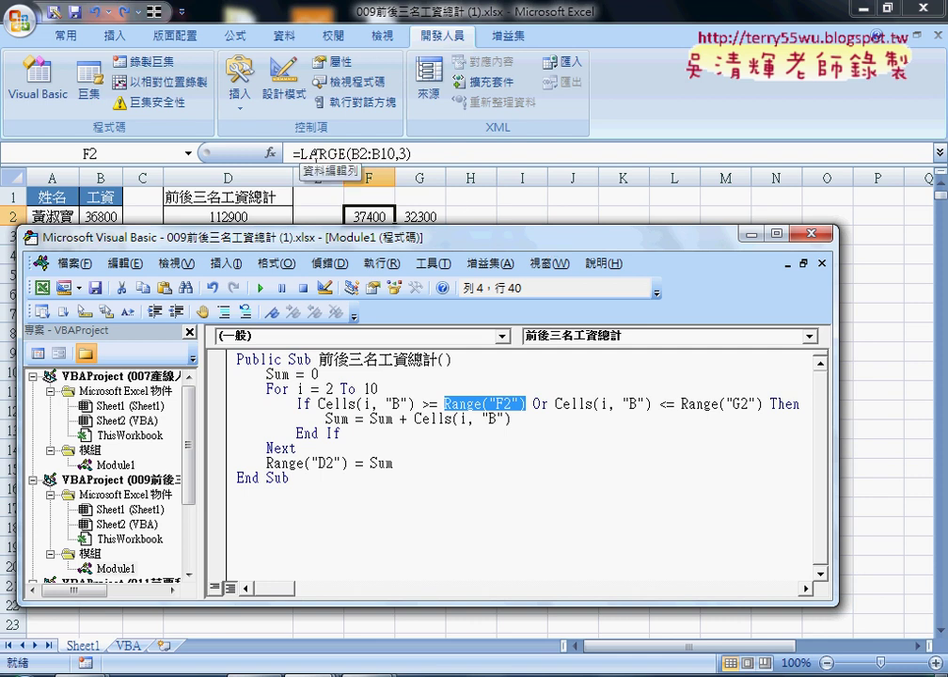
click(519, 403)
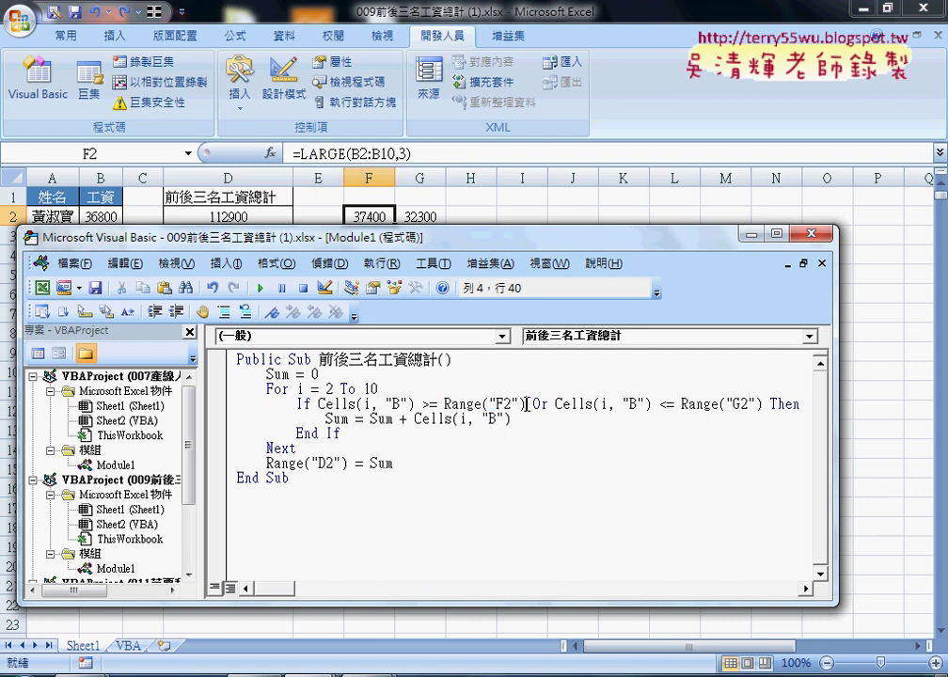
- Replace Range("F2") after >= in the If line with typed application
drag(525, 404, 439, 405)
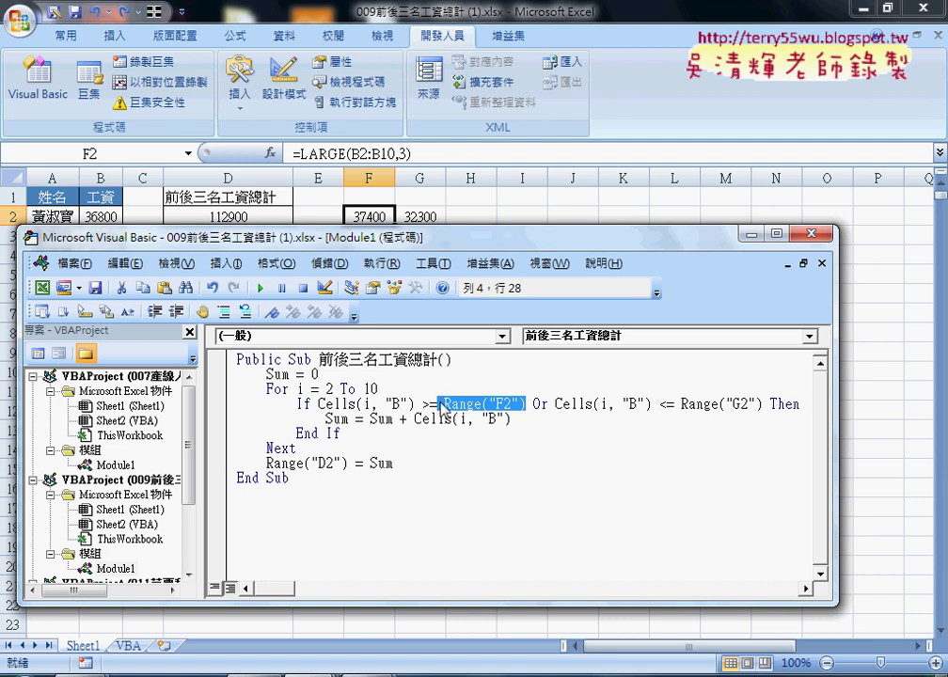
key(Delete)
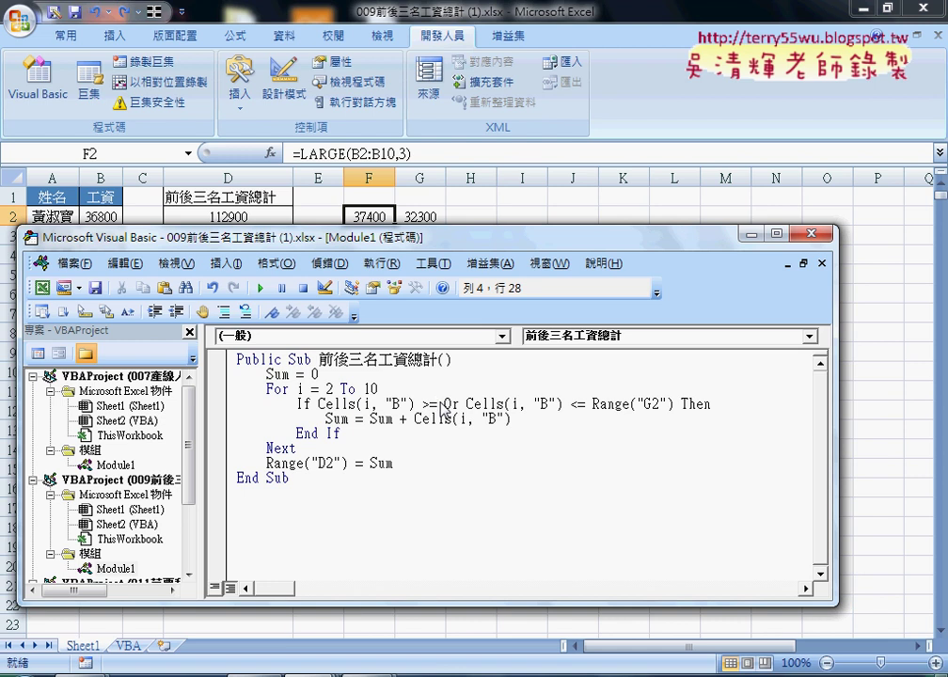
text(a)
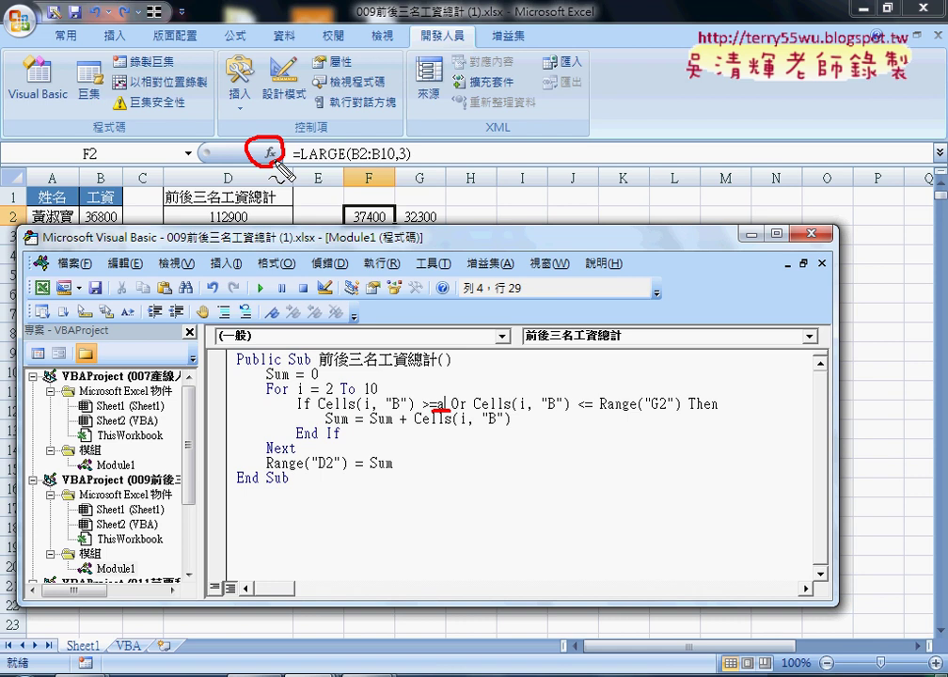
key(Escape)
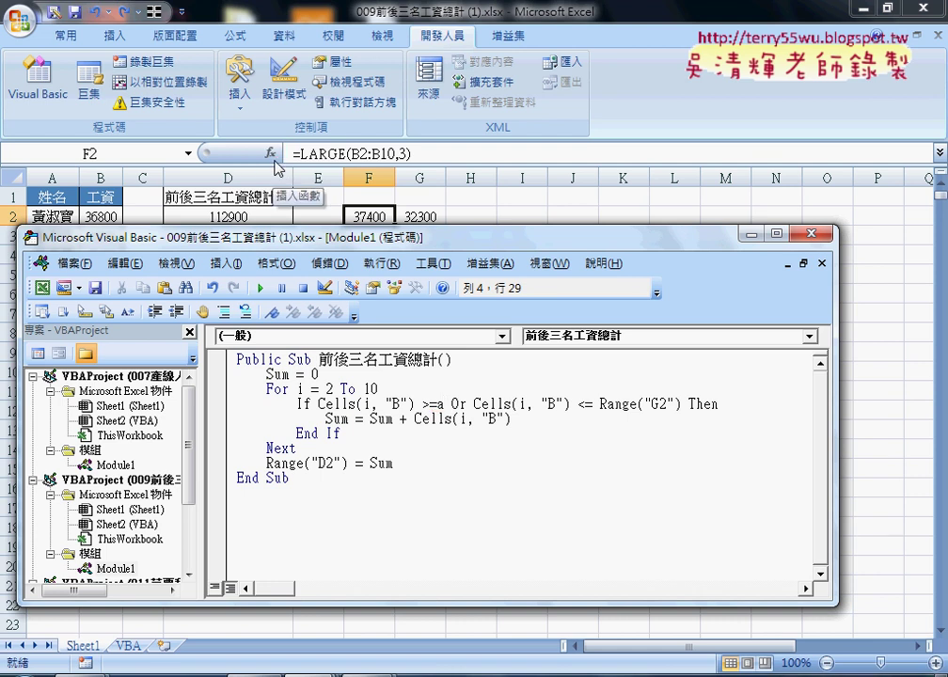
text(ppl)
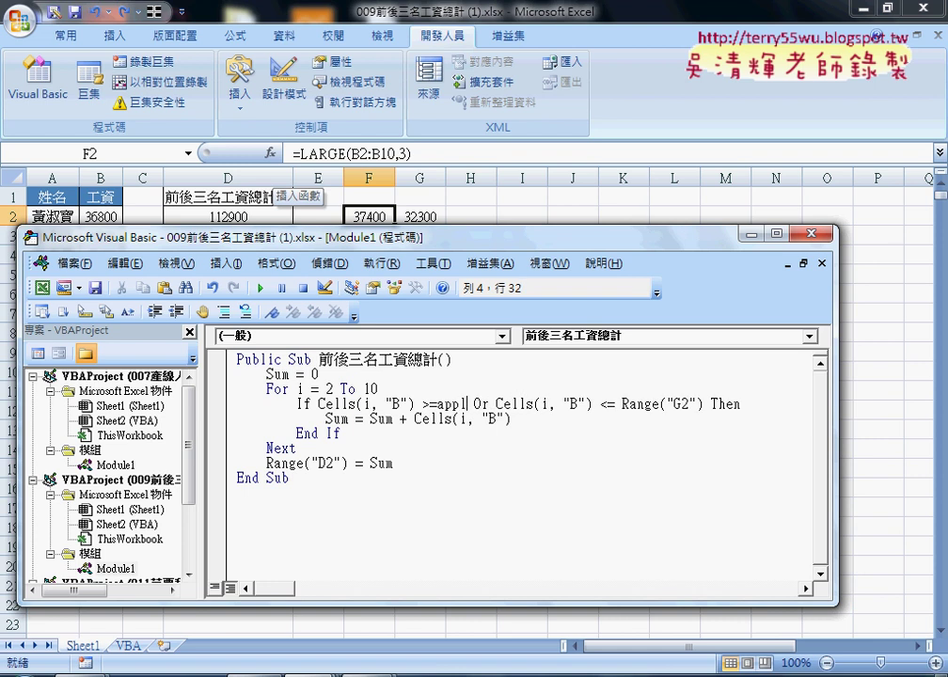
text(ica)
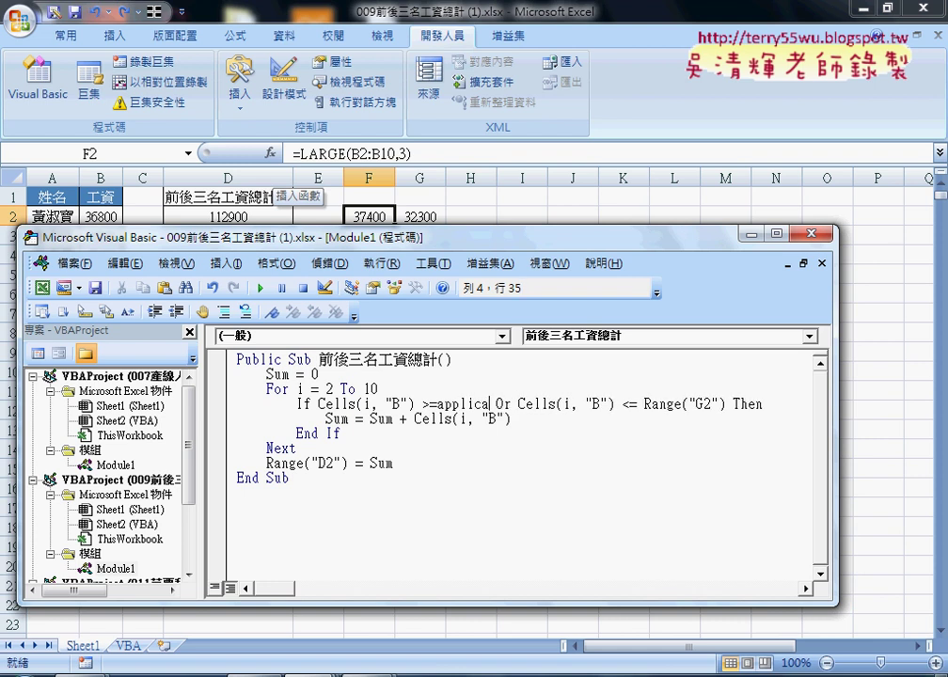
text(tion)
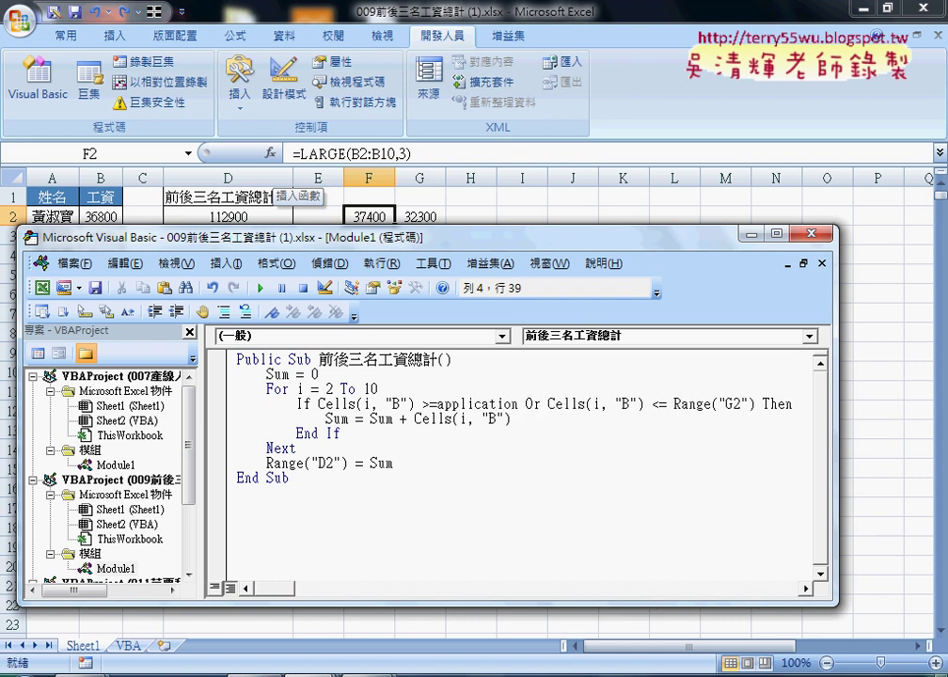
text(.)
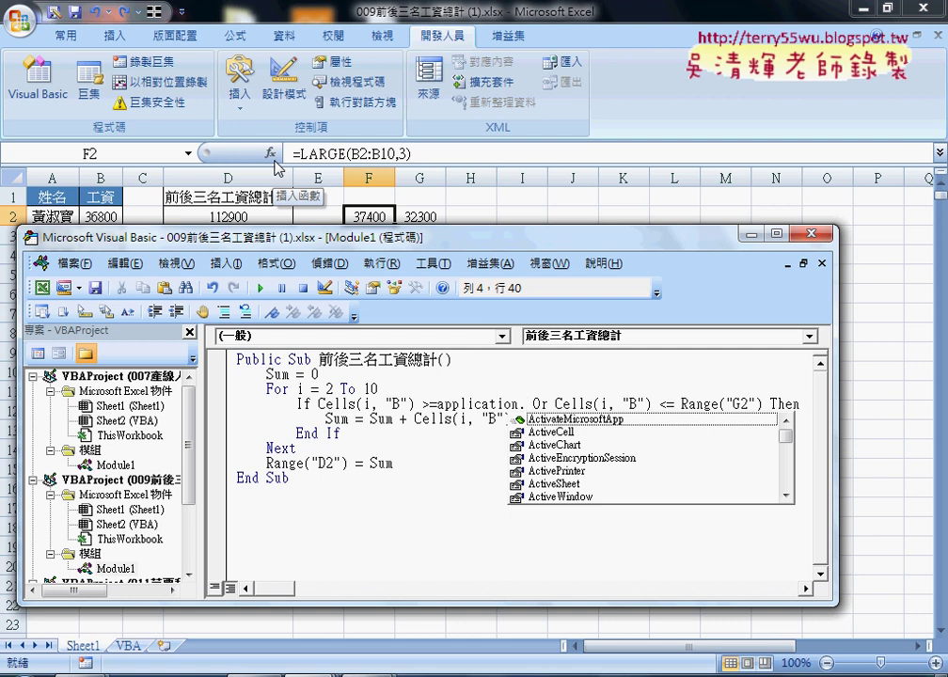
- Append WorksheetFunction after application. in the first If condition using the IntelliSense list
text(w)
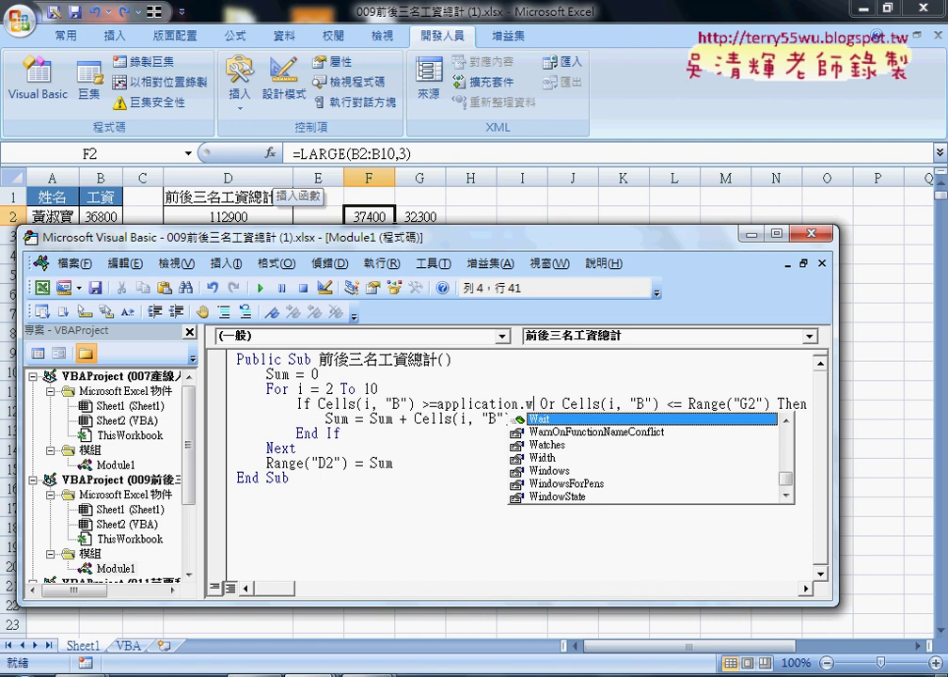
text(o)
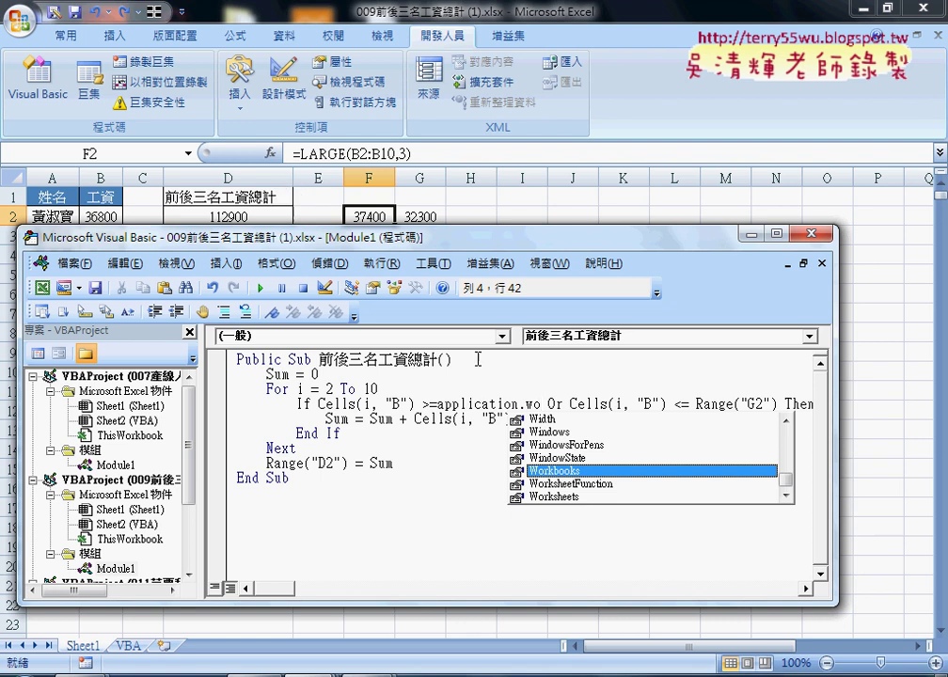
click(598, 485)
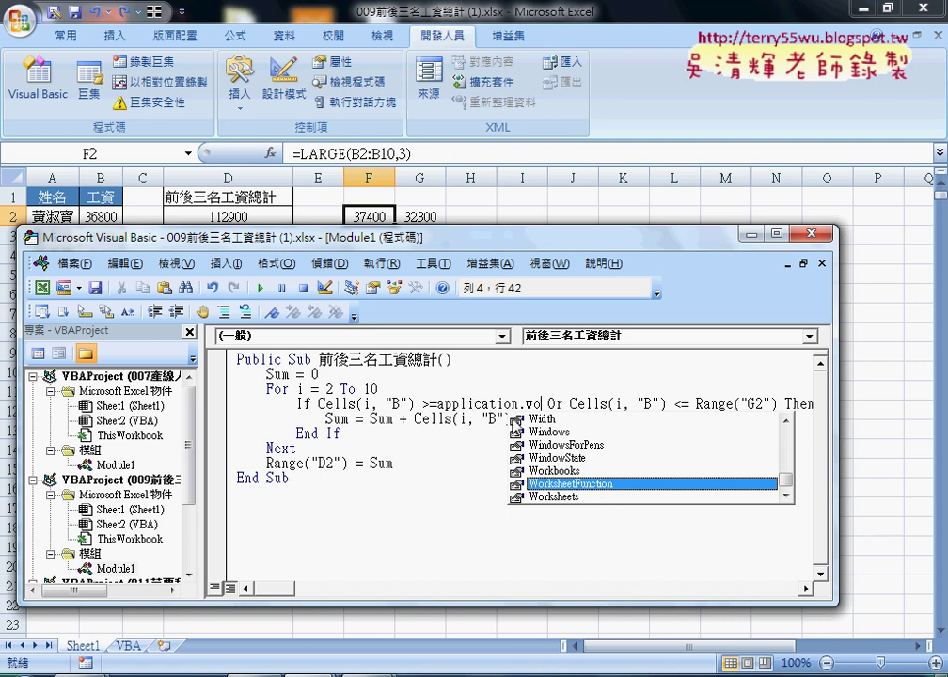
double_click(572, 483)
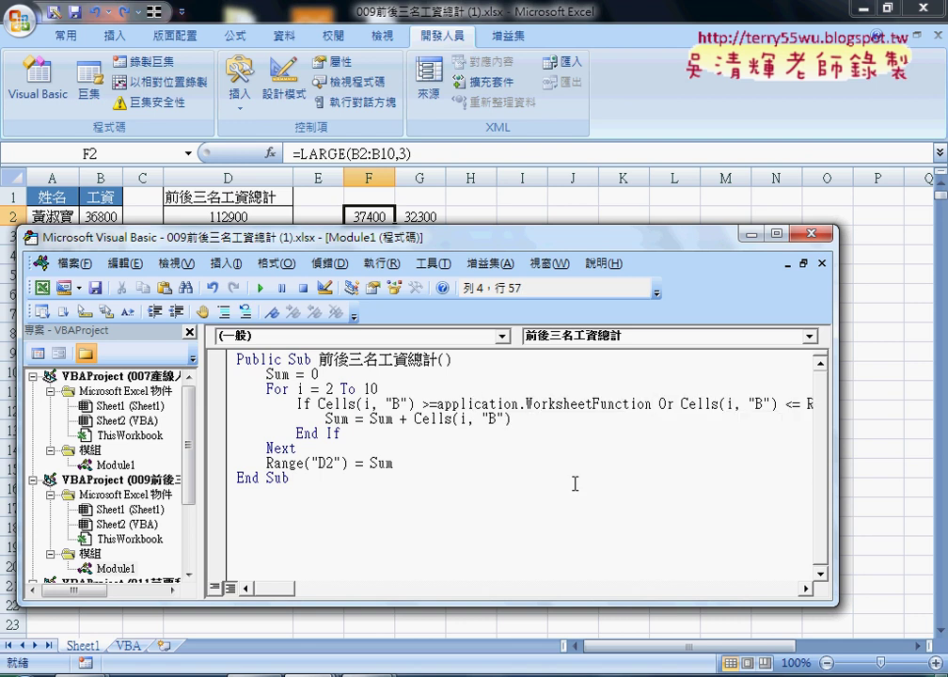
- Delete the inserted WorksheetFunction and insert it again from the suggestion list
drag(651, 404, 525, 415)
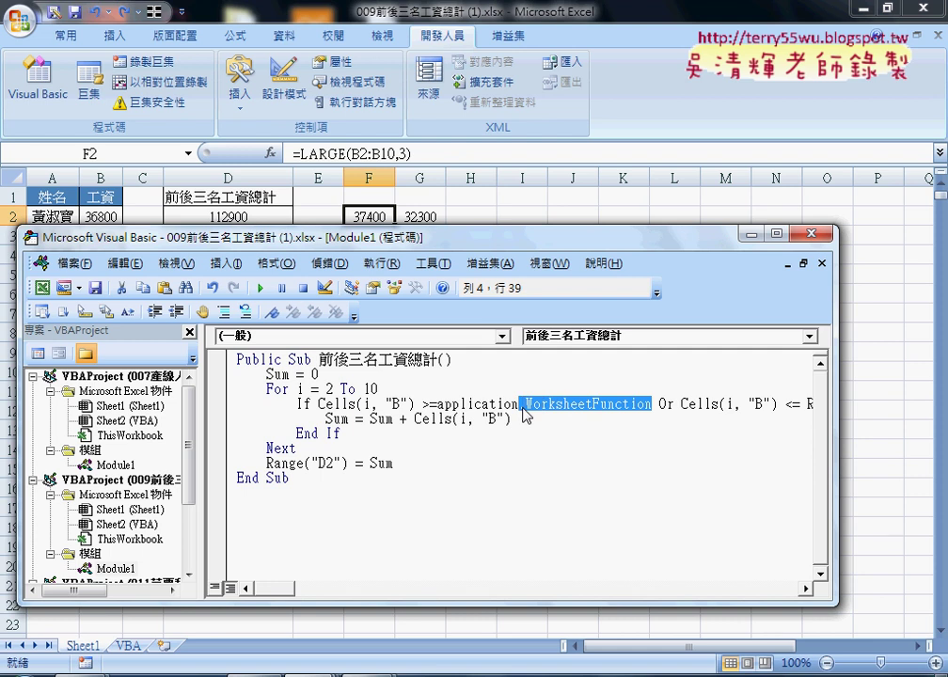
key(Delete)
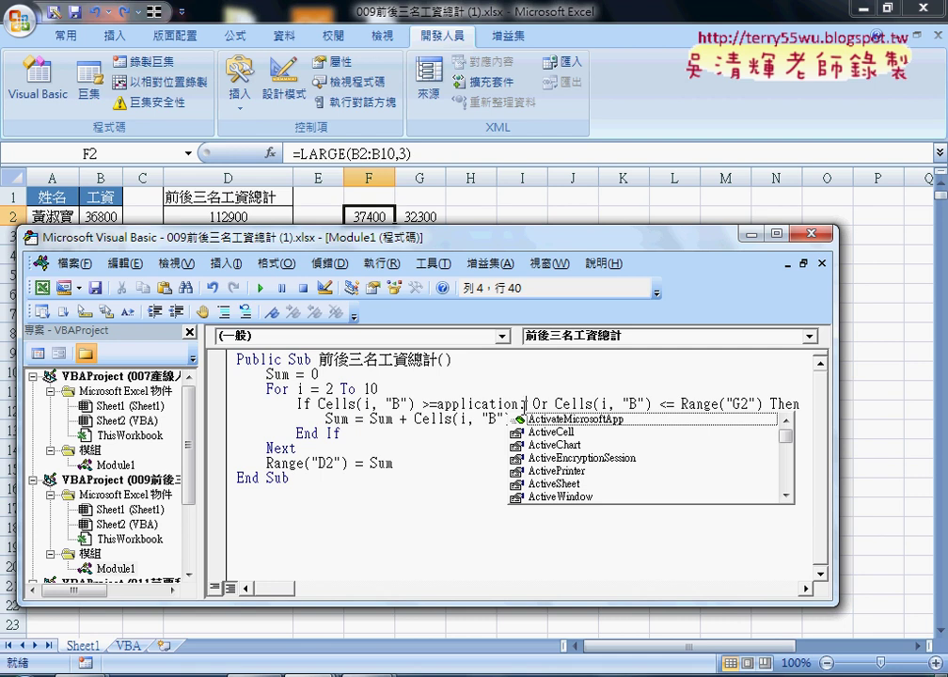
text(w)
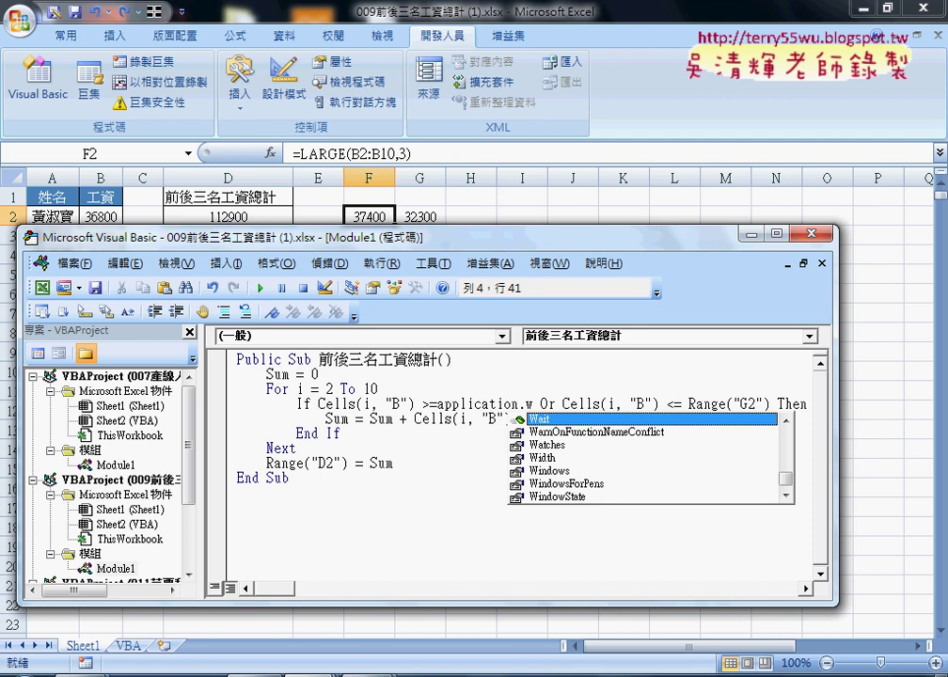
text(o)
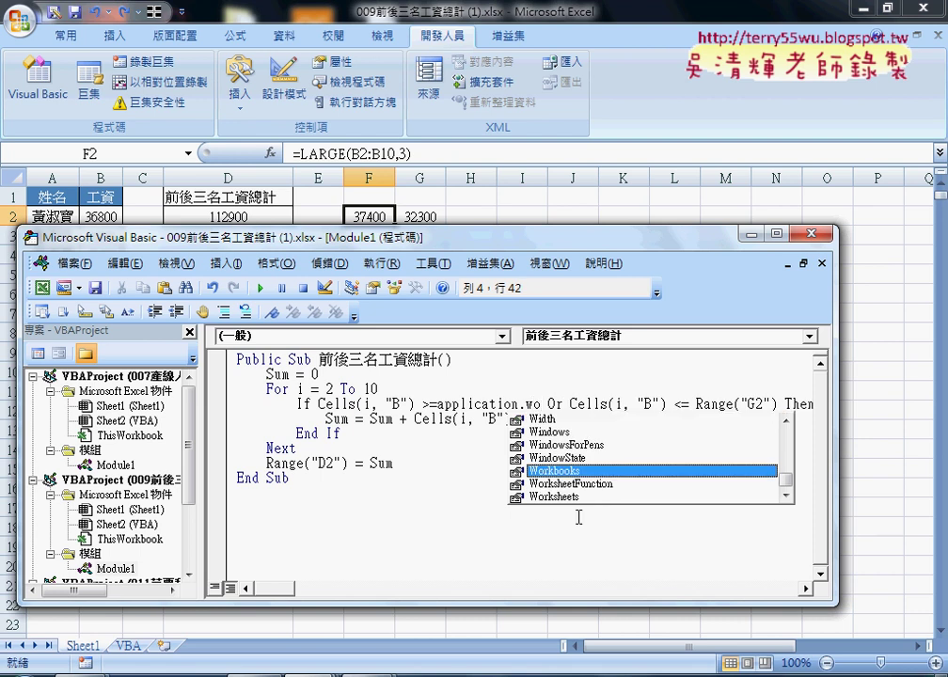
double_click(597, 484)
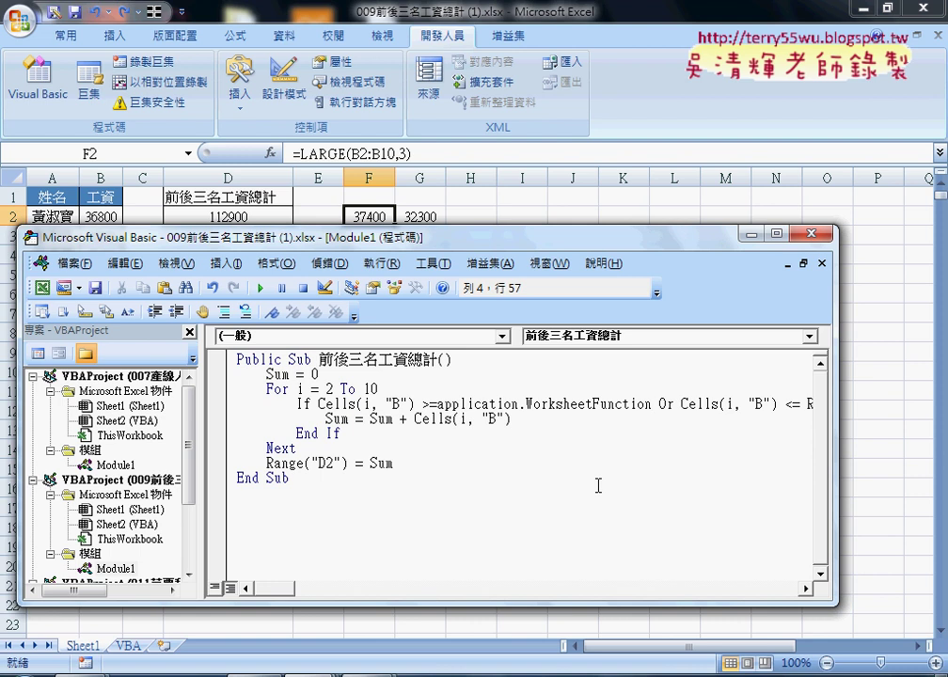
- Add a dot after WorksheetFunction and annotate its function list against Excel's own worksheet functions
text(.)
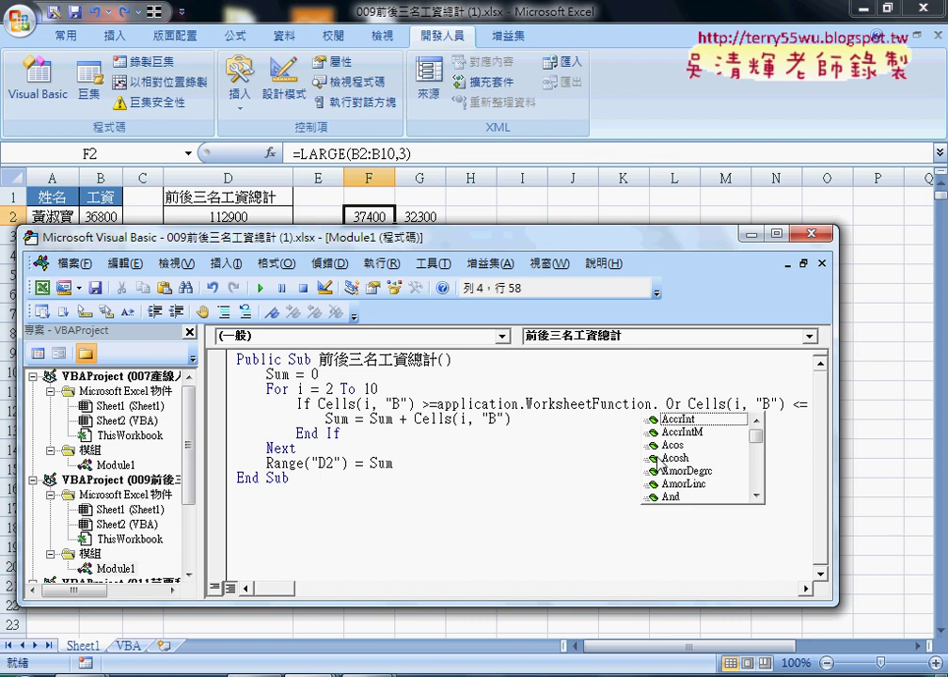
drag(757, 450, 656, 430)
drag(681, 416, 716, 434)
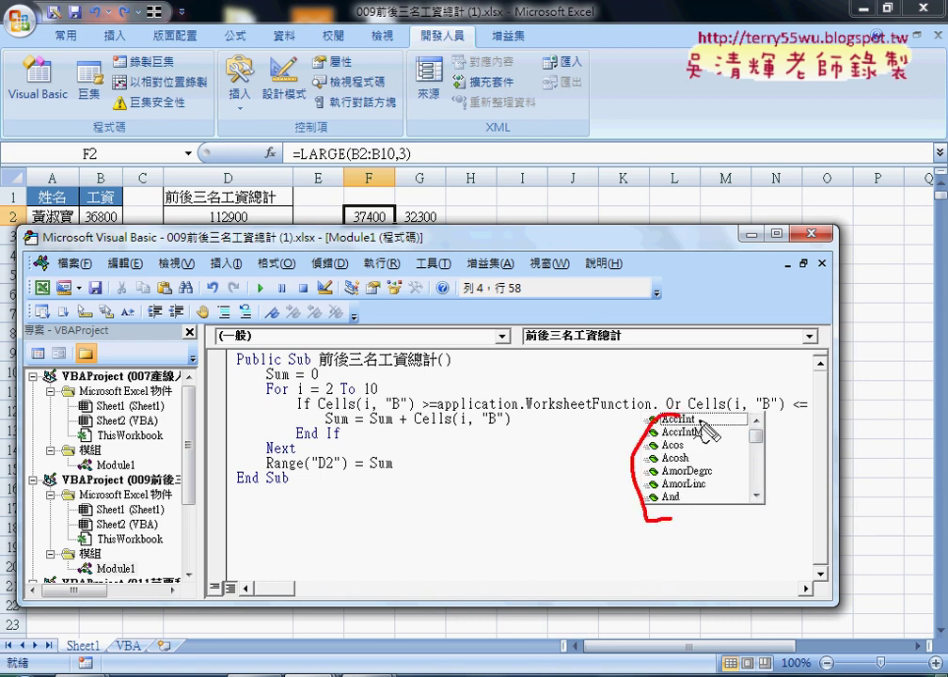
mouse_move(282, 137)
mouse_down()
mouse_move(277, 169)
mouse_move(615, 252)
mouse_move(653, 381)
mouse_up()
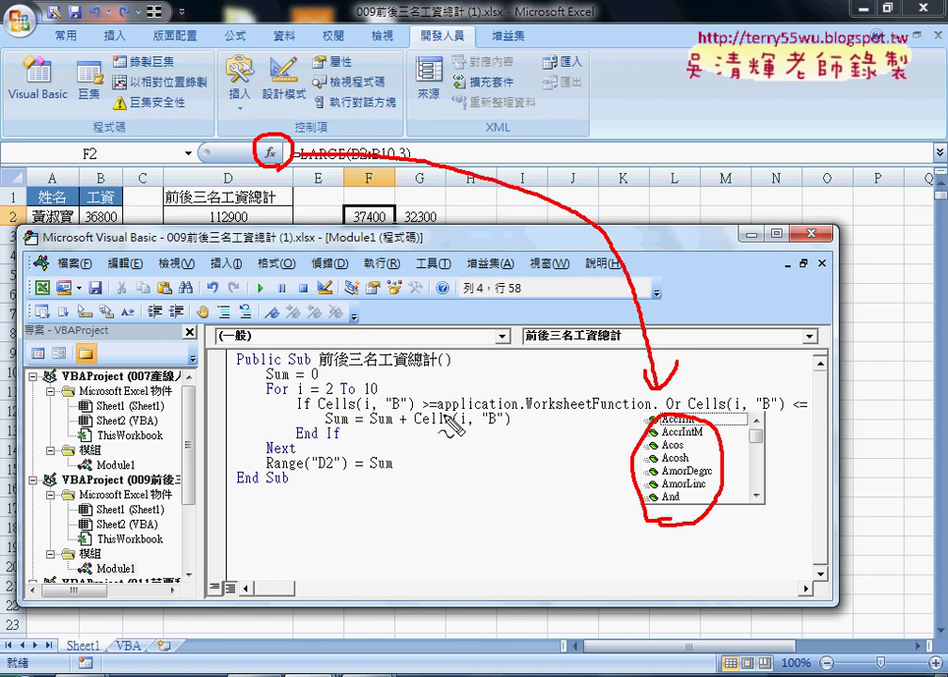
drag(441, 412, 651, 411)
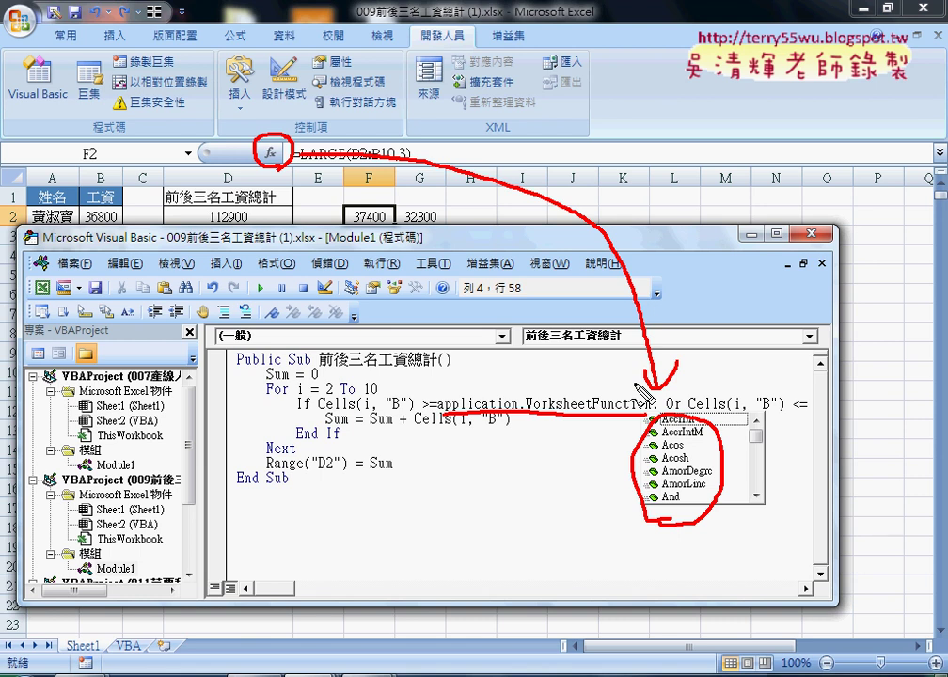
- Clear the annotations and insert the Large function after WorksheetFunction with an opening parenthesis
key(Escape)
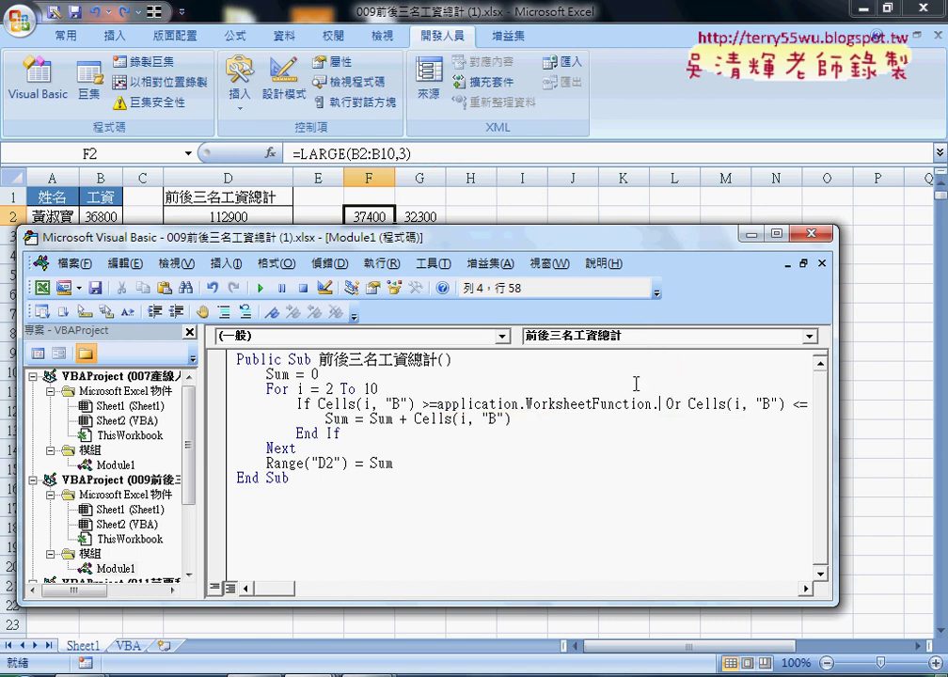
key(BackSpace)
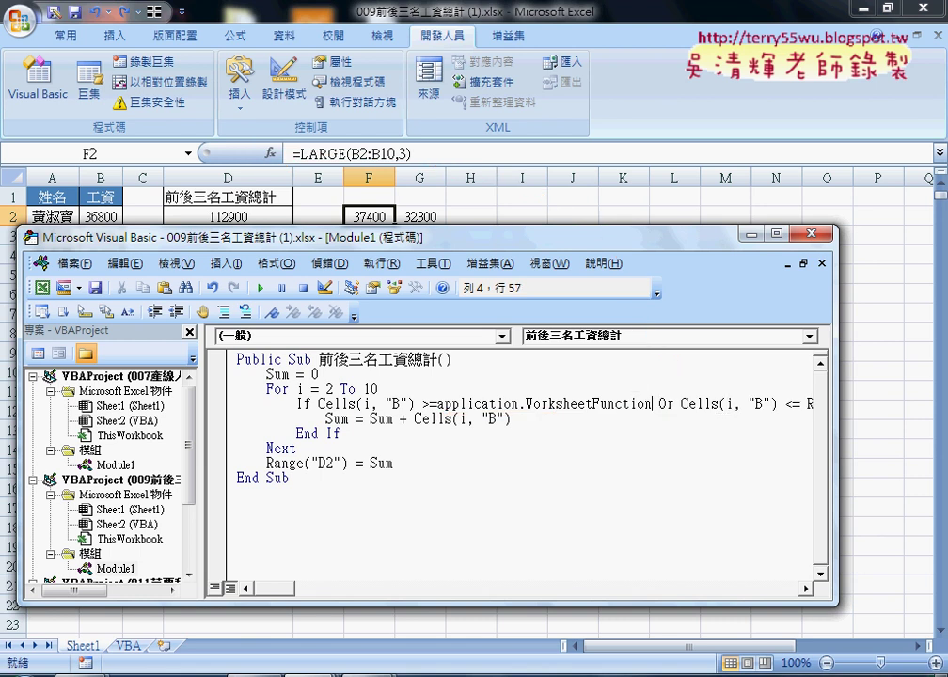
text(.)
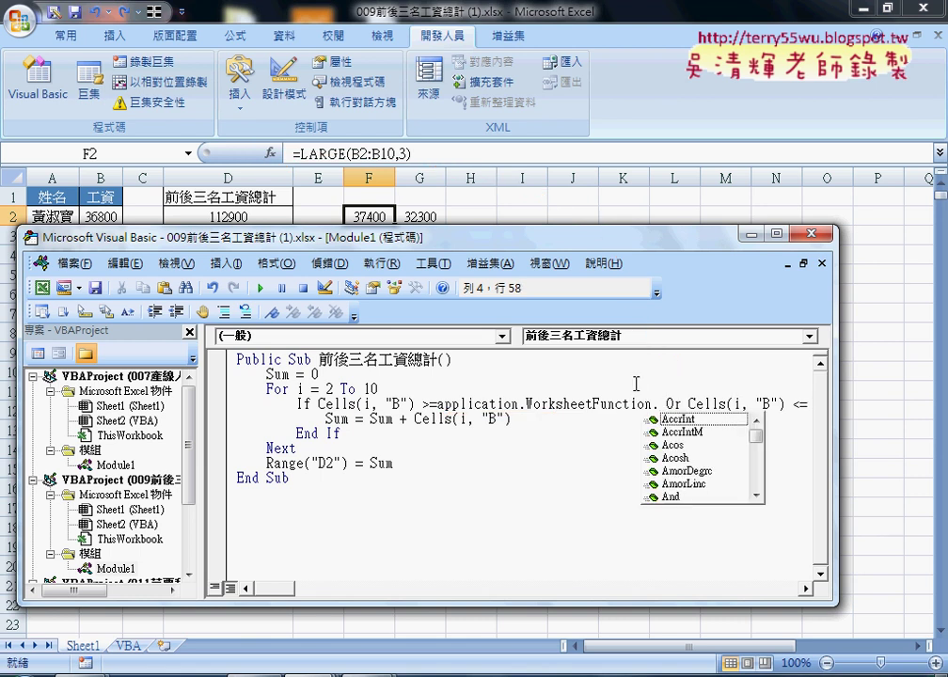
text(L)
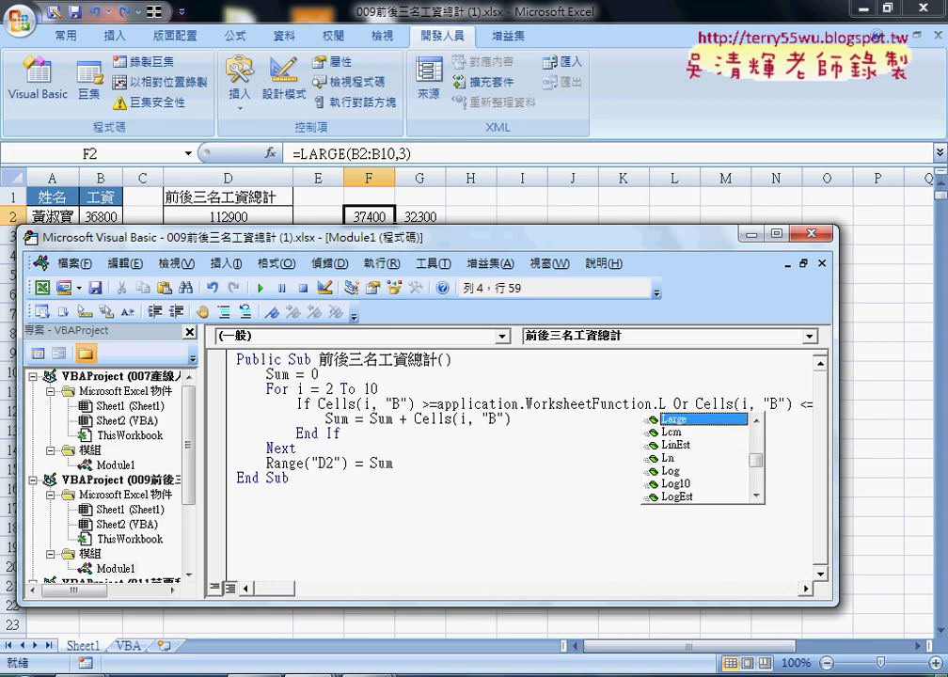
double_click(686, 420)
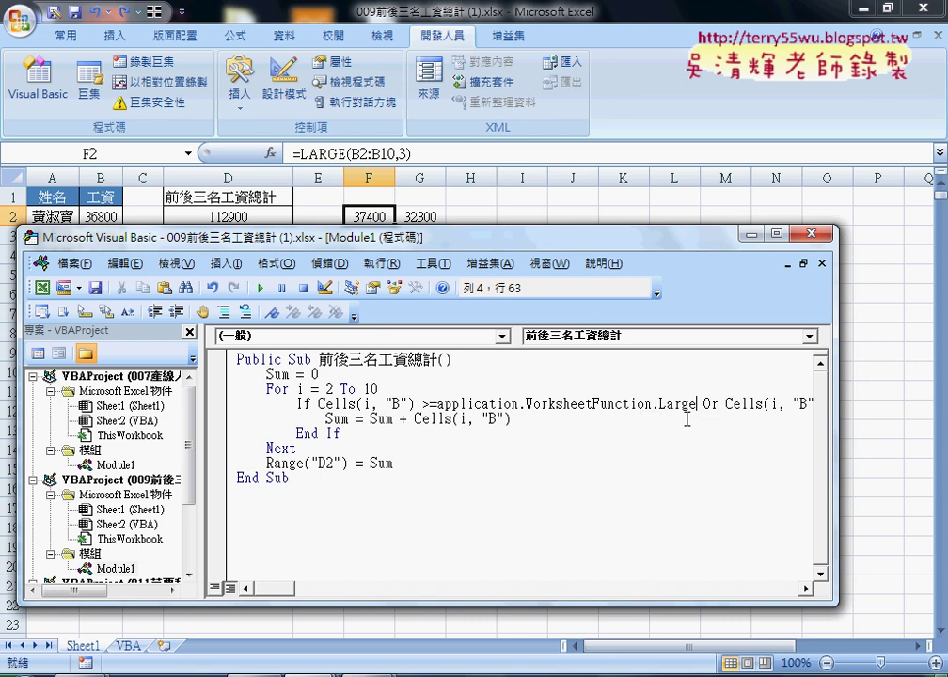
text(()
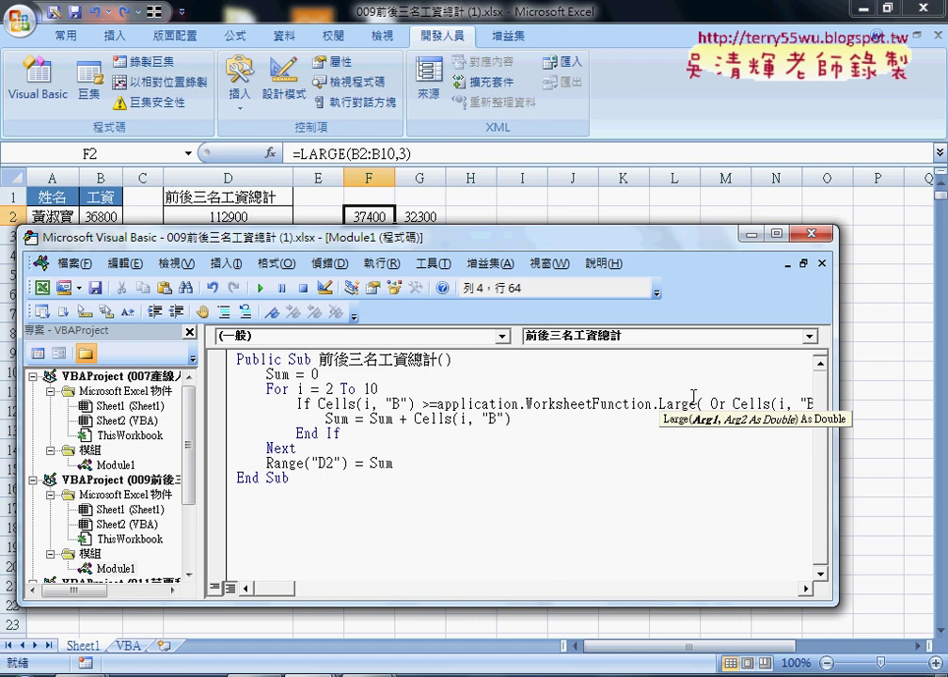
- Complete the arguments as range("B2:B10"),3 and highlight the finished Large expression
text(ra)
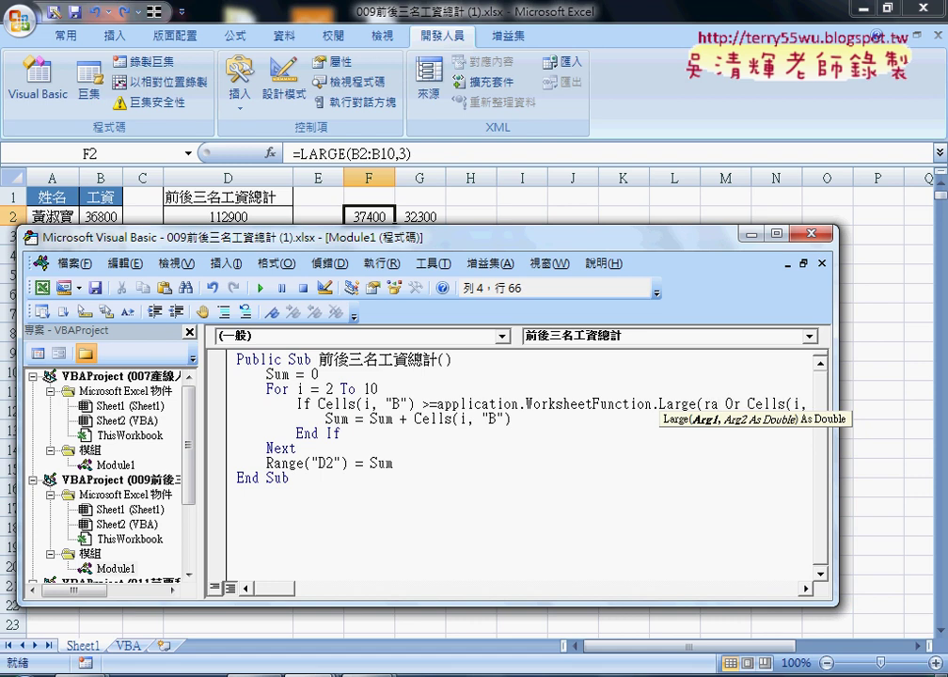
text(nge()
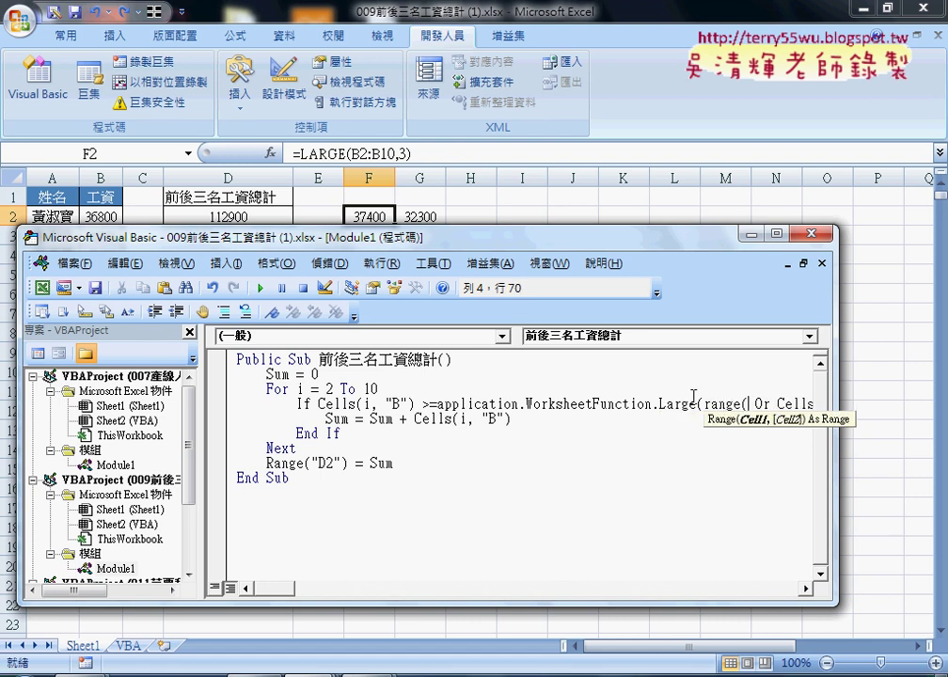
text(")
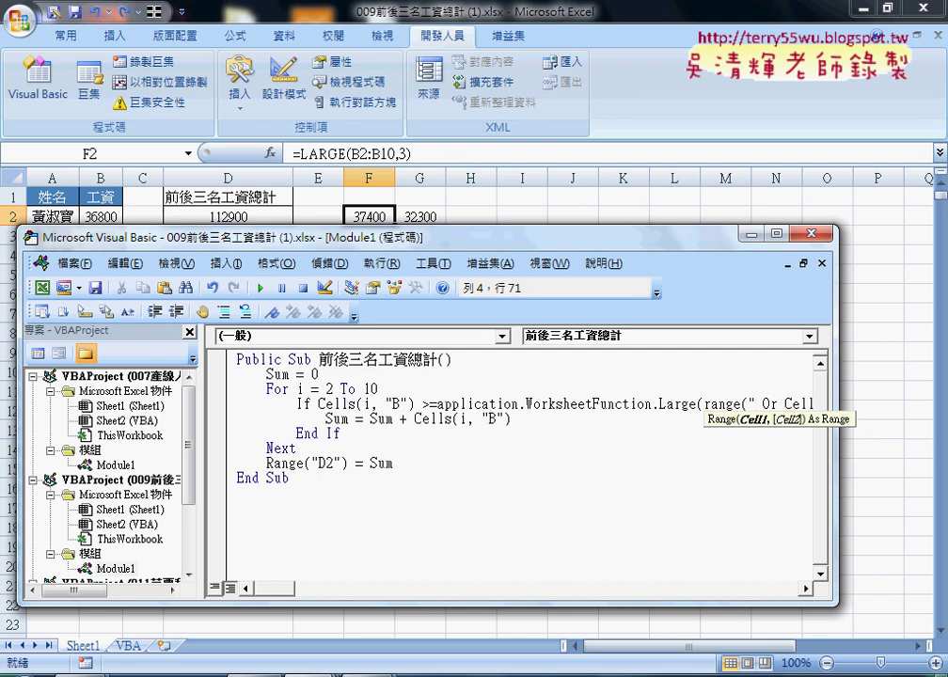
drag(508, 248, 618, 236)
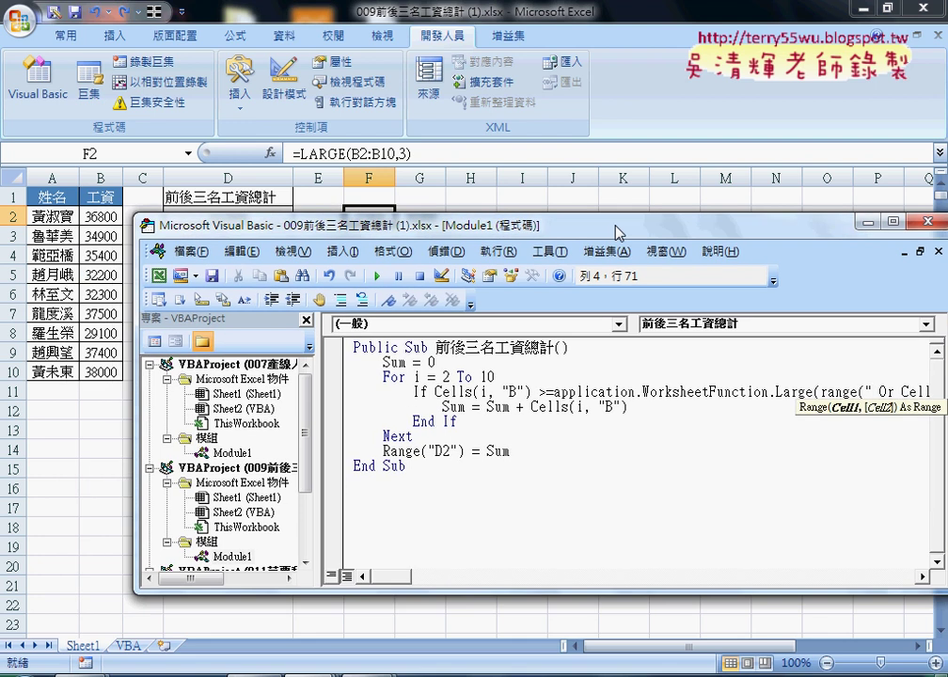
drag(333, 227, 140, 173)
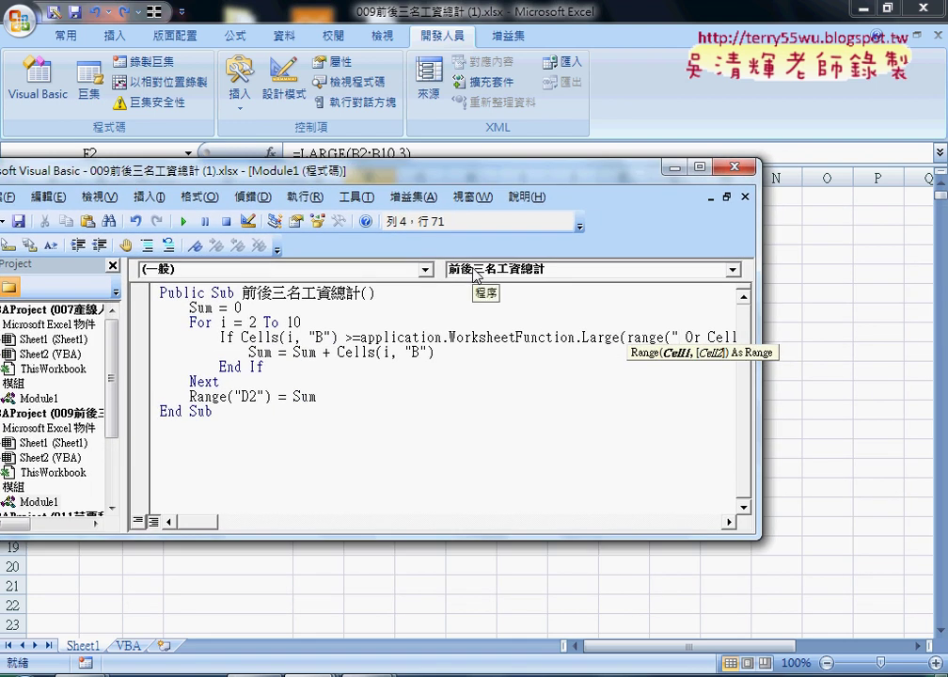
text(B2)
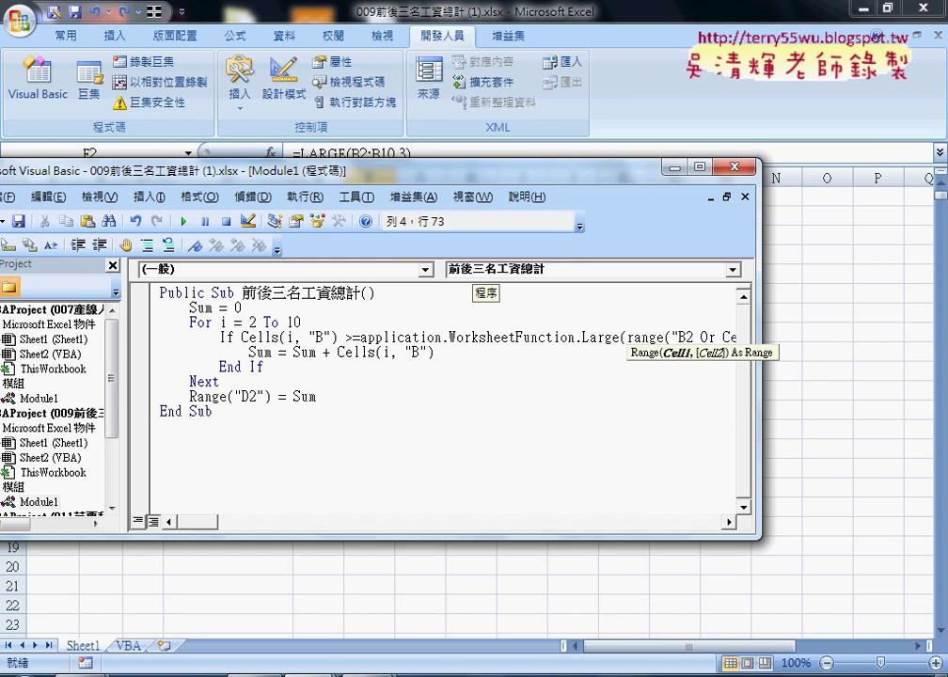
text(:B10)
text("))
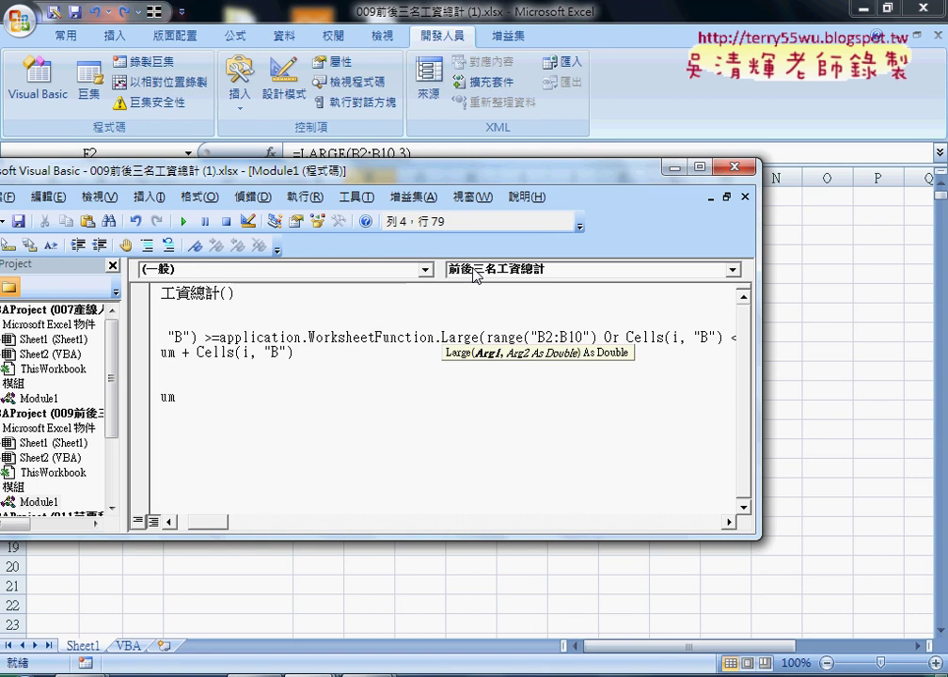
text(,)
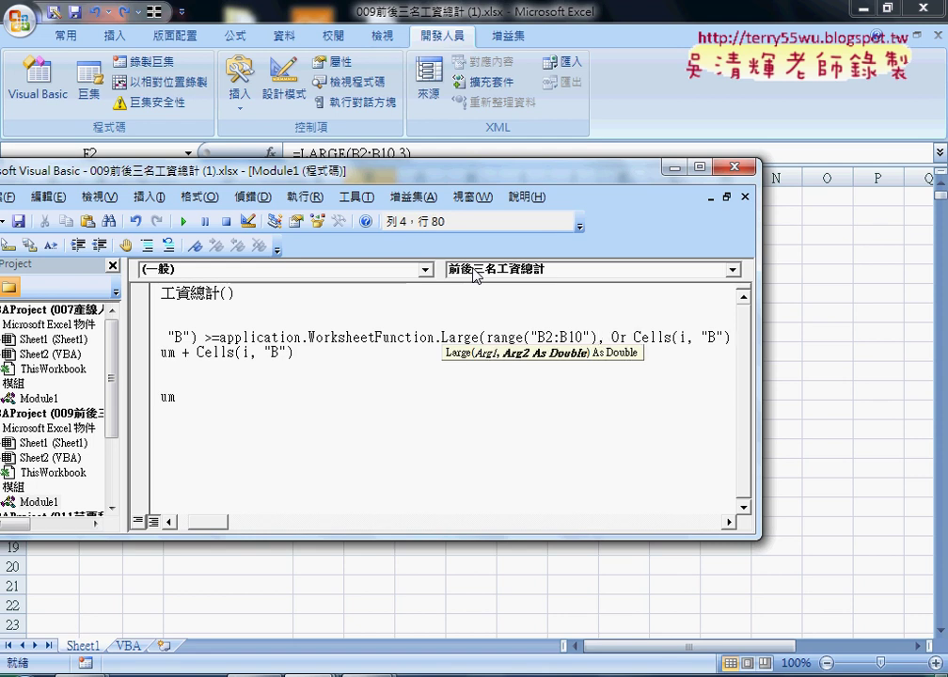
text(3)
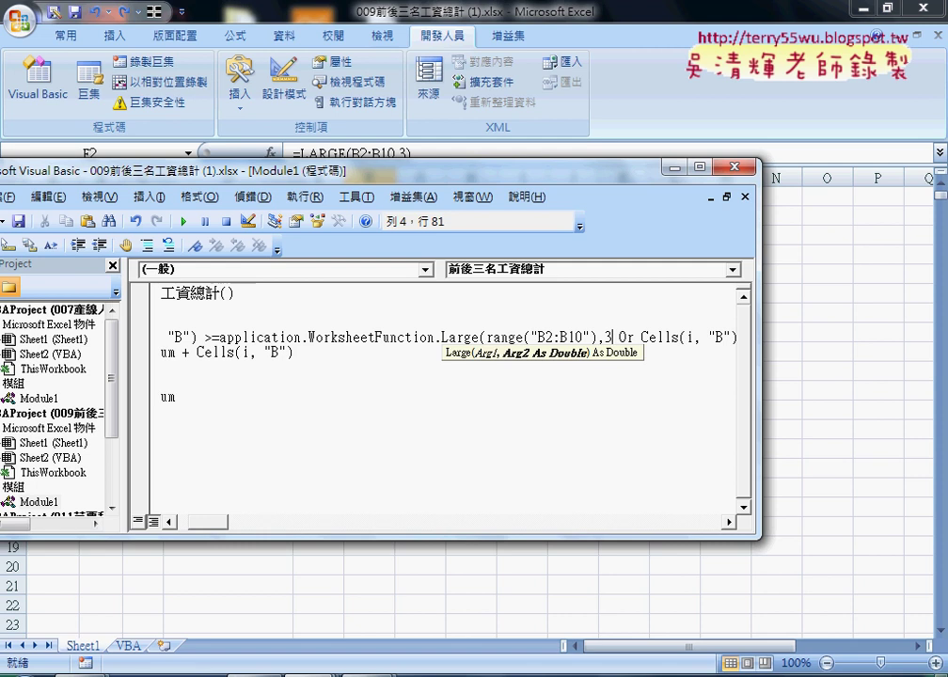
text())
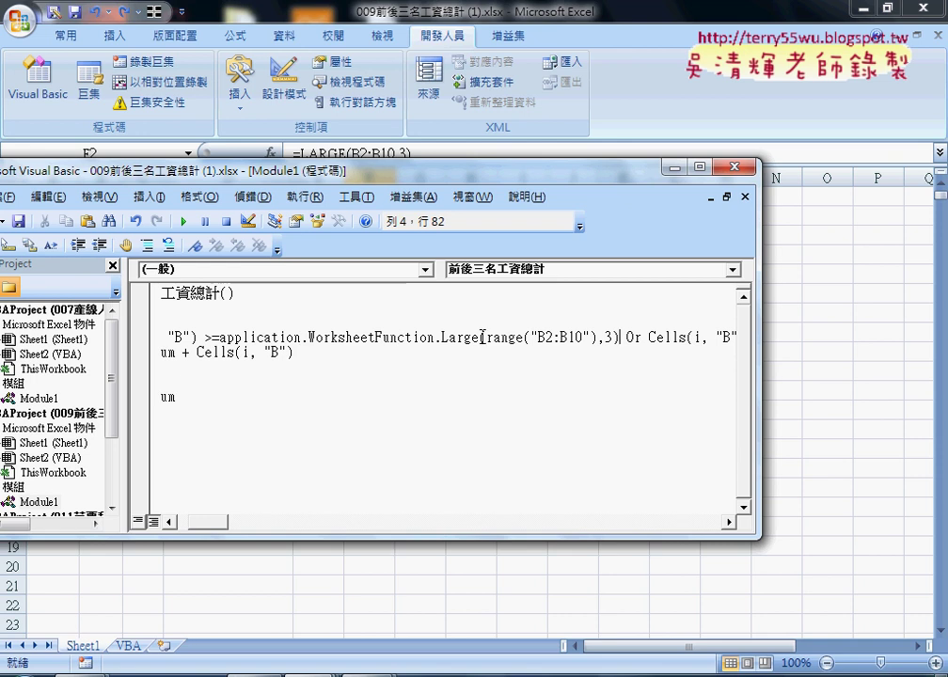
drag(486, 337, 596, 336)
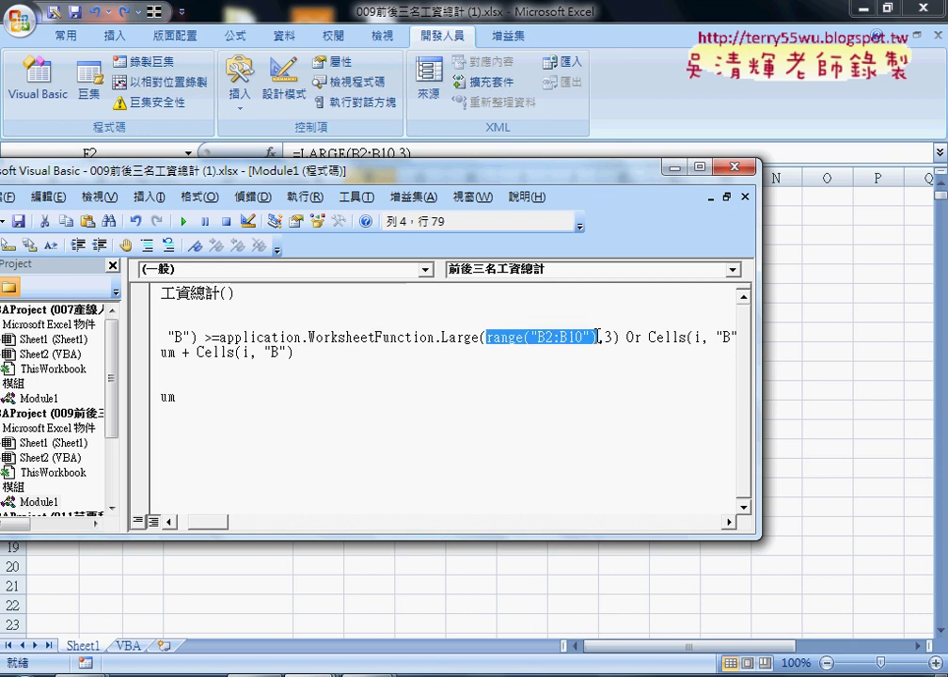
mouse_move(598, 336)
mouse_down()
mouse_move(613, 337)
mouse_move(215, 337)
mouse_up()
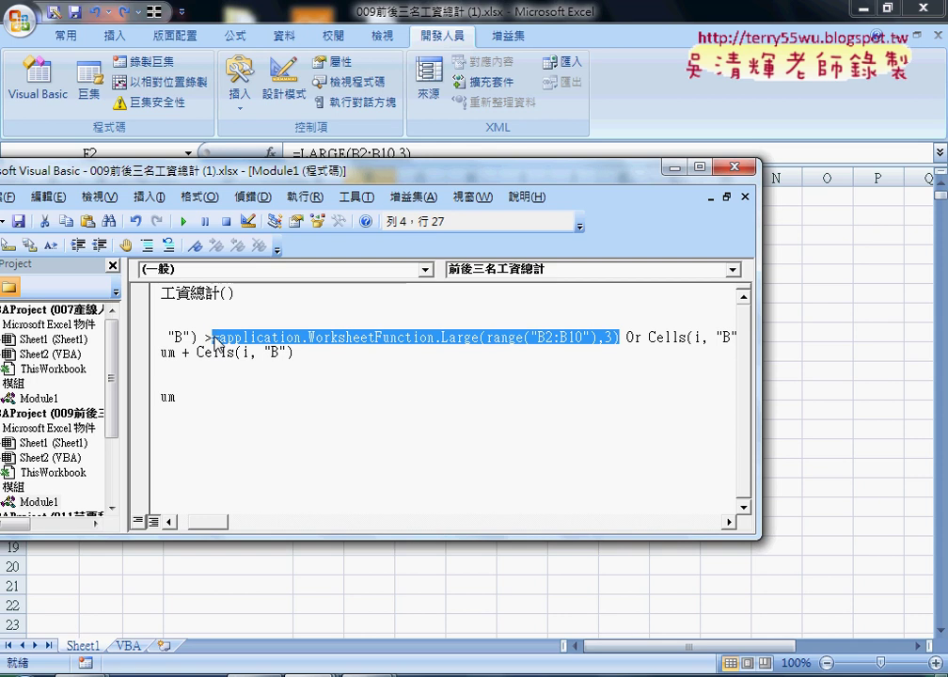
- Maximize the code editor and copy the Application.WorksheetFunction.Large(Range("B2:B10"), 3) expression
click(700, 166)
mouse_move(276, 663)
mouse_down()
mouse_move(264, 663)
mouse_move(283, 665)
mouse_up()
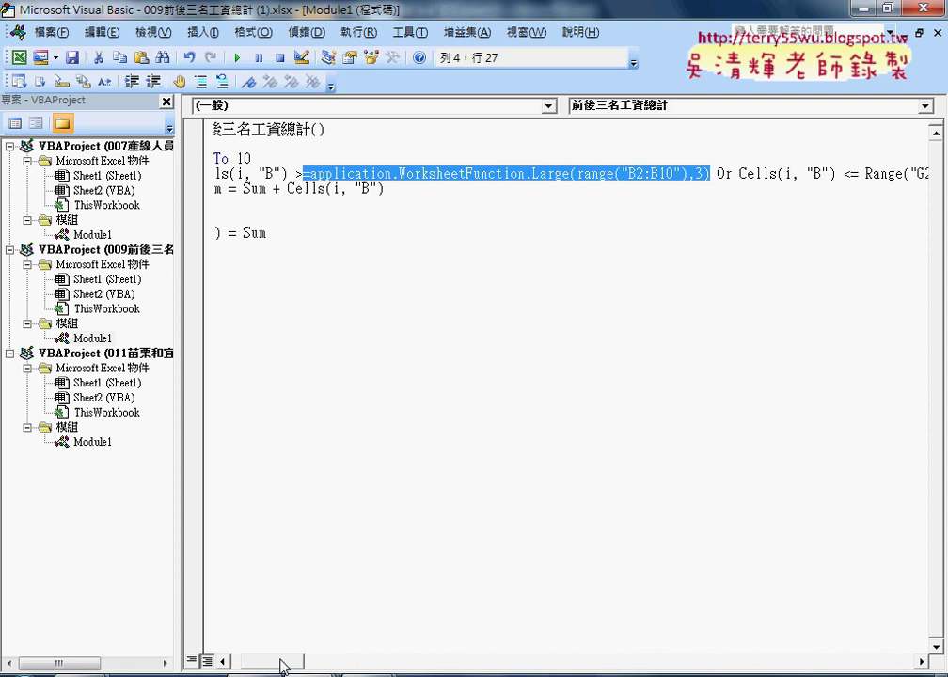
click(391, 305)
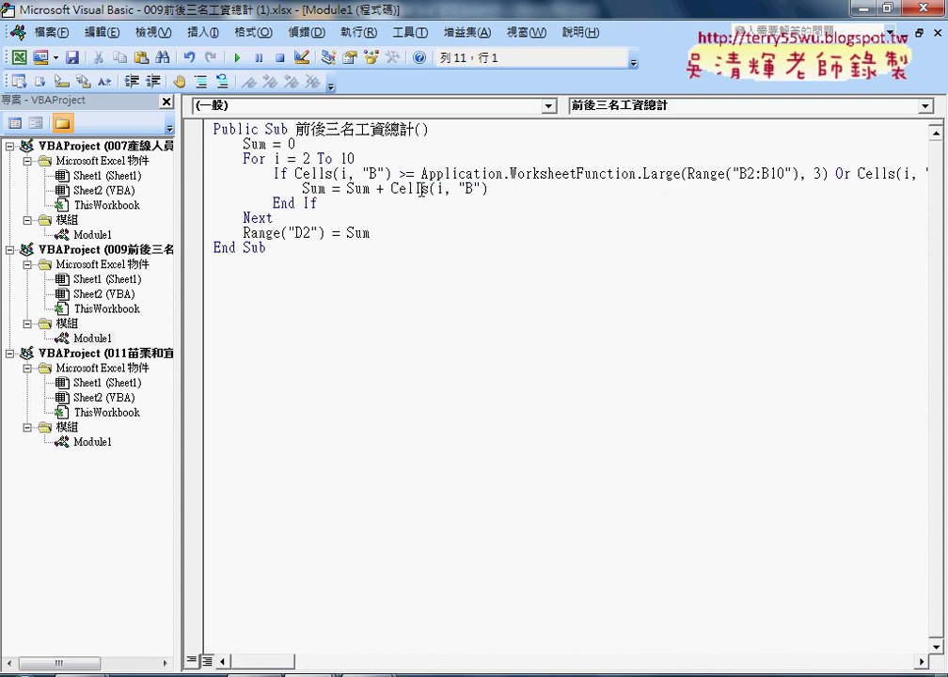
mouse_move(421, 174)
mouse_down()
mouse_move(682, 179)
mouse_move(637, 178)
mouse_up()
right_click(602, 184)
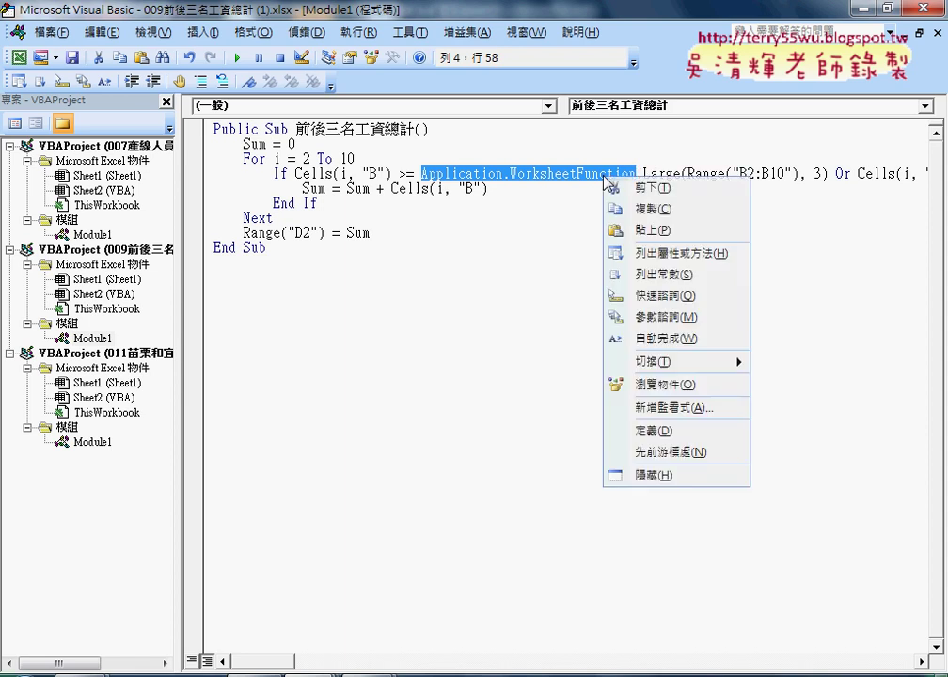
key(Escape)
drag(827, 176, 421, 176)
right_click(448, 175)
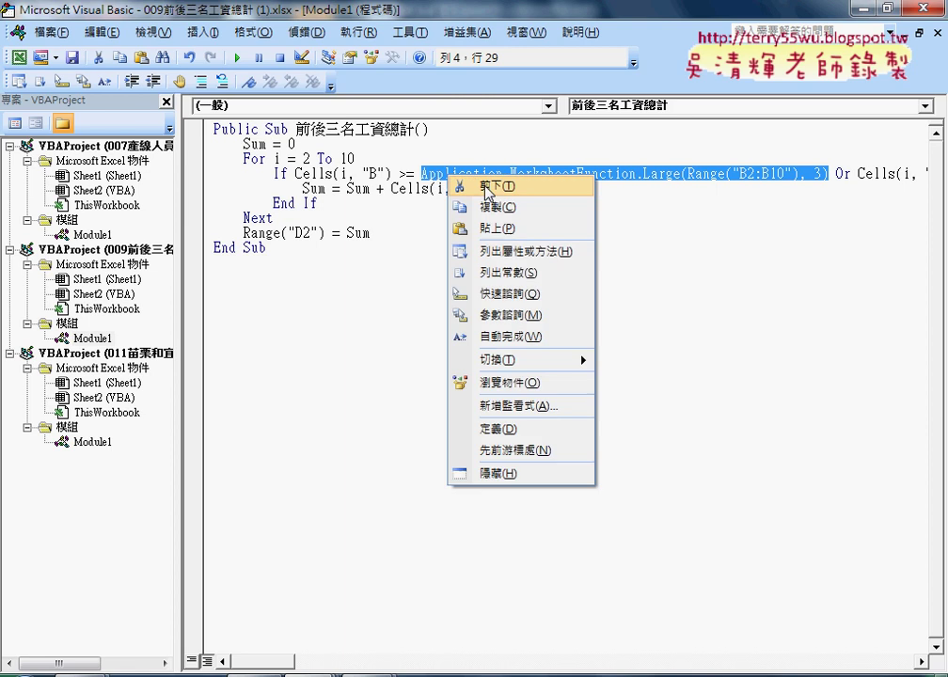
click(488, 205)
- Paste the expression over Range("G2") and change Large to Small in the second condition
drag(305, 663, 329, 664)
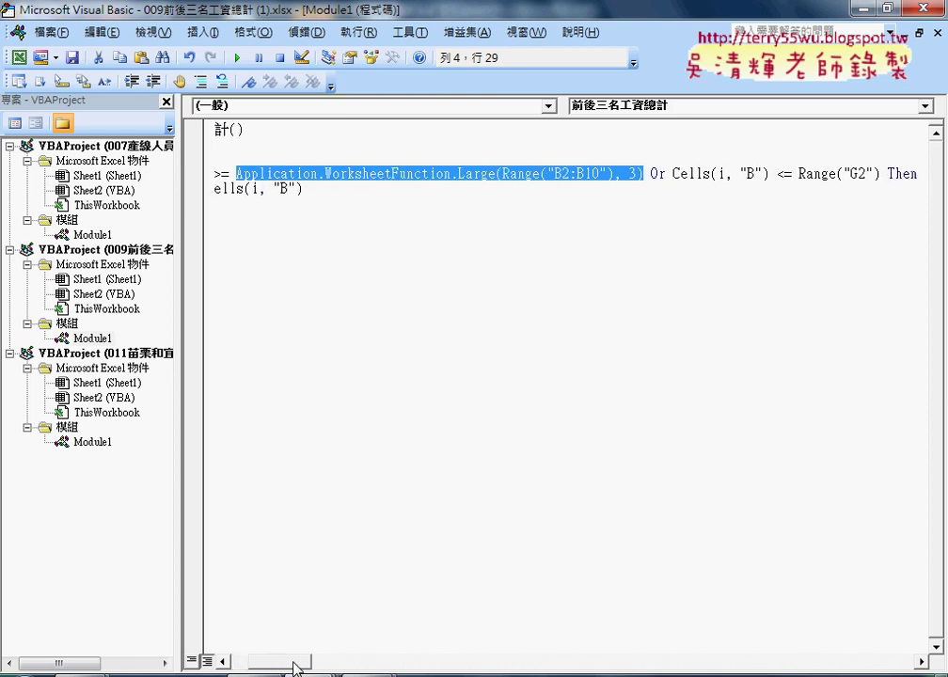
drag(724, 175, 805, 176)
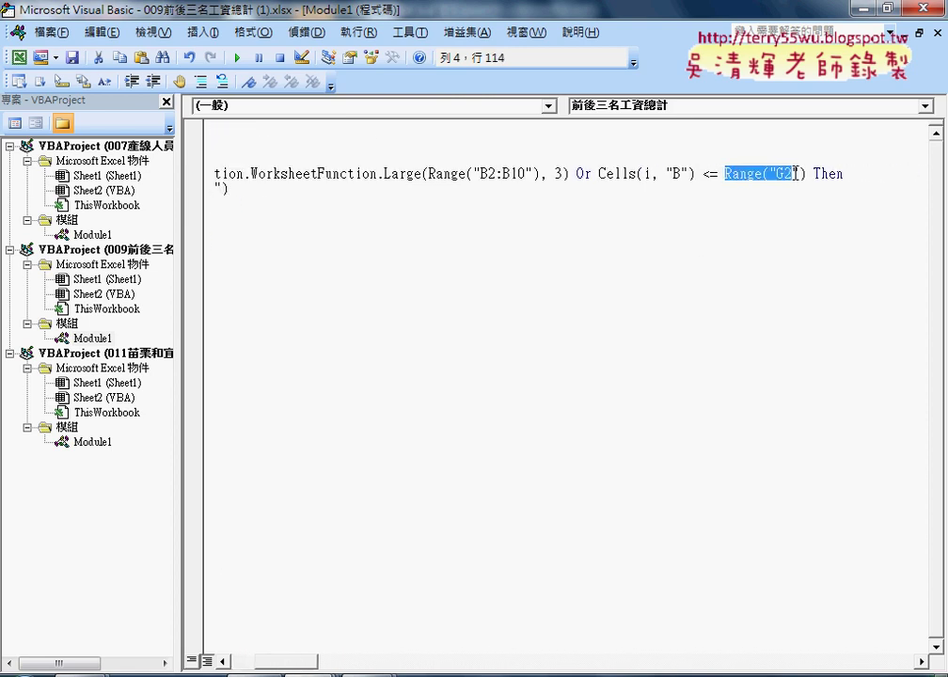
text(Application.WorksheetFunction.Large(Range("B2:B10"), 3))
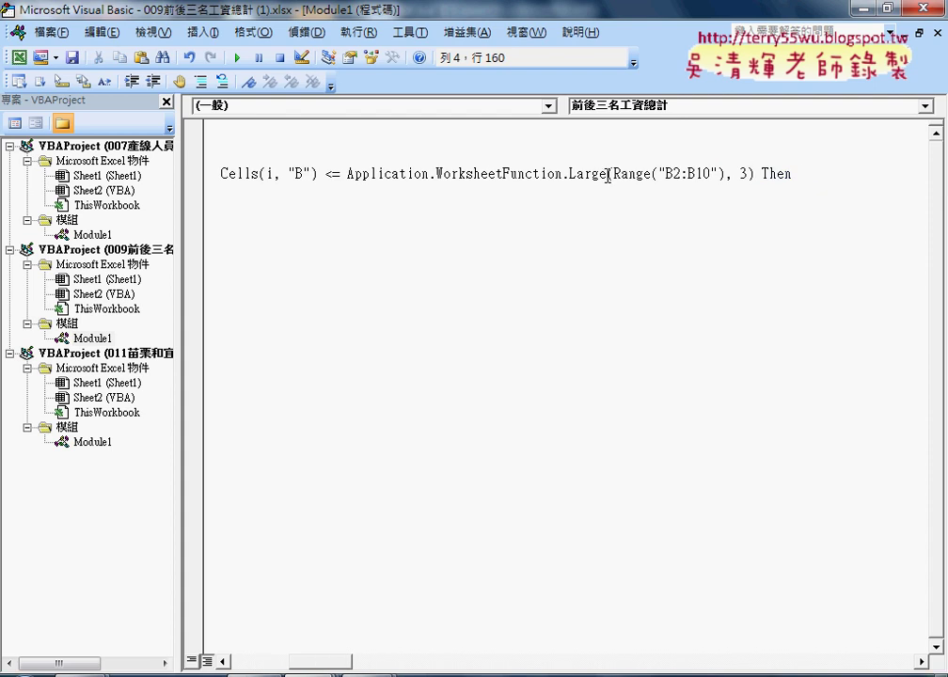
drag(607, 175, 565, 183)
text(.s)
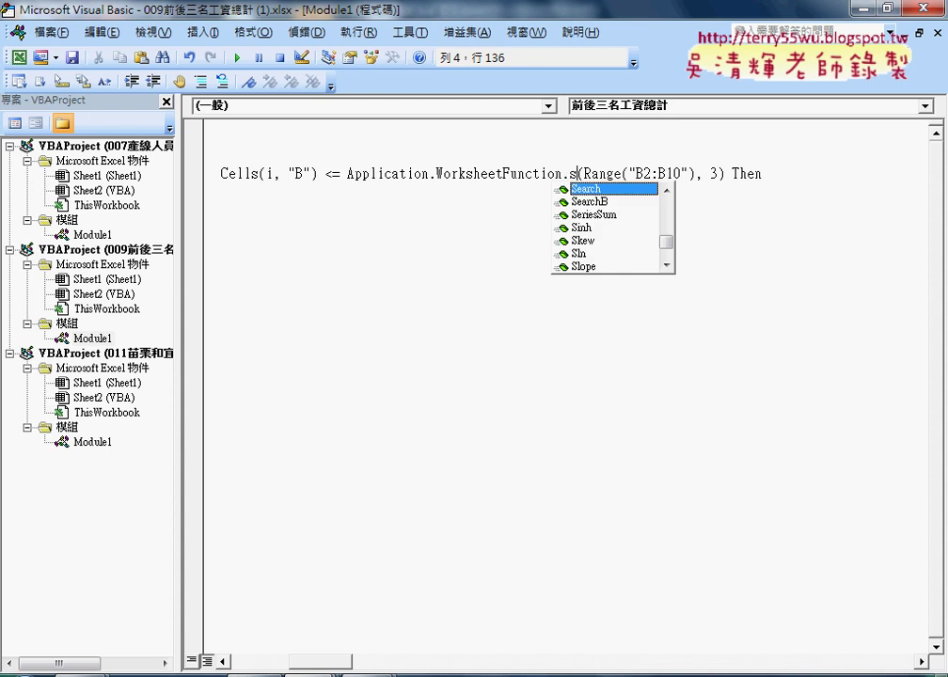
text(ma)
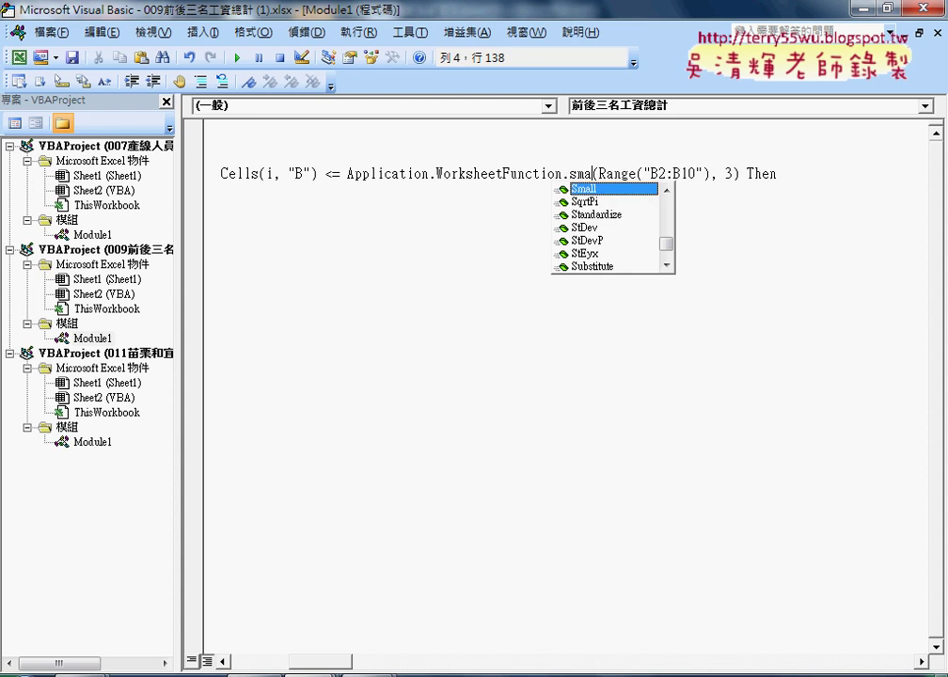
double_click(648, 188)
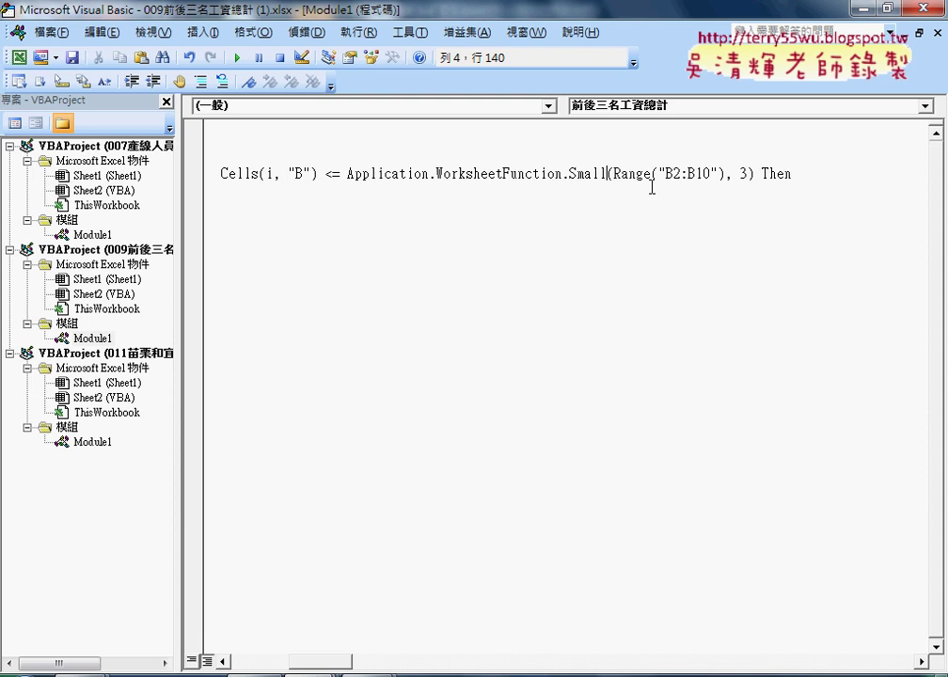
click(331, 176)
drag(316, 664, 243, 665)
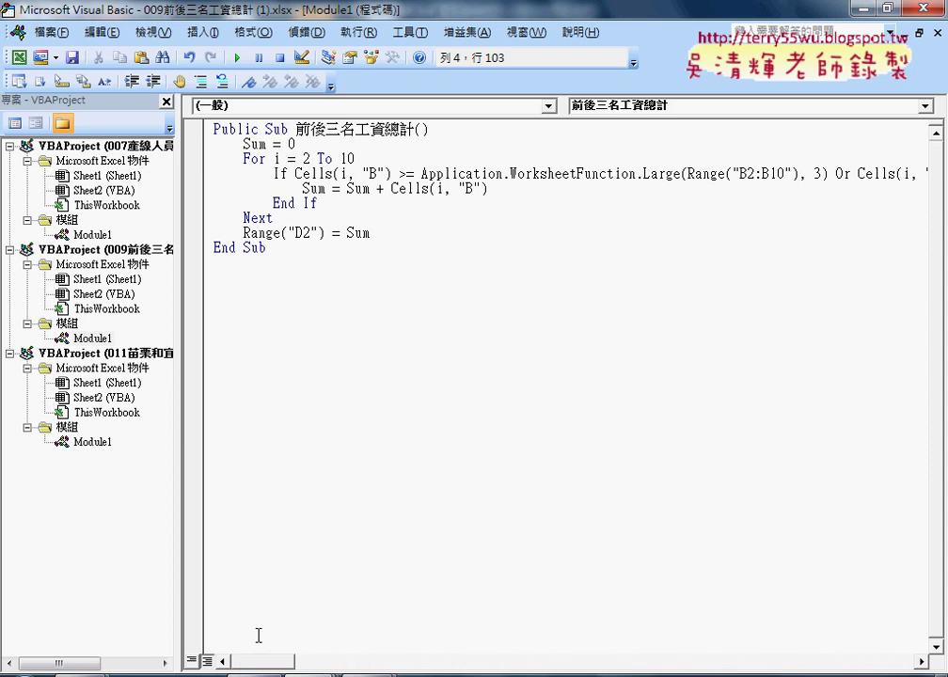
click(649, 174)
- Review the Small expression's B2:B10 and rank 3 arguments and restore the code editor to a window
drag(687, 174, 797, 175)
click(819, 174)
mouse_move(264, 661)
mouse_down()
mouse_move(292, 664)
mouse_move(279, 666)
mouse_up()
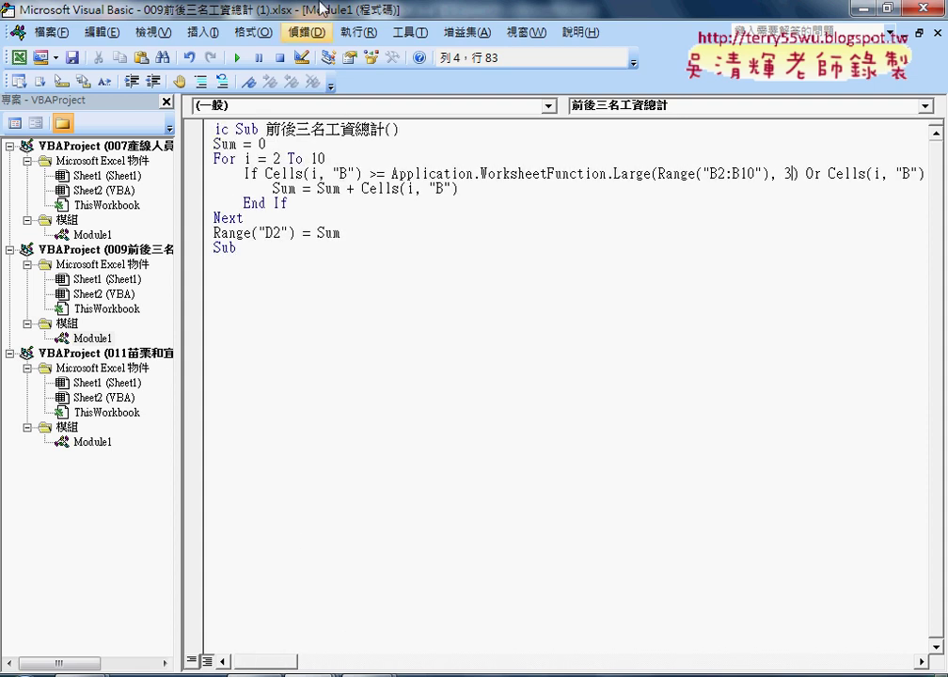
double_click(252, 8)
mouse_move(369, 158)
mouse_down()
mouse_move(416, 278)
mouse_move(491, 303)
mouse_up()
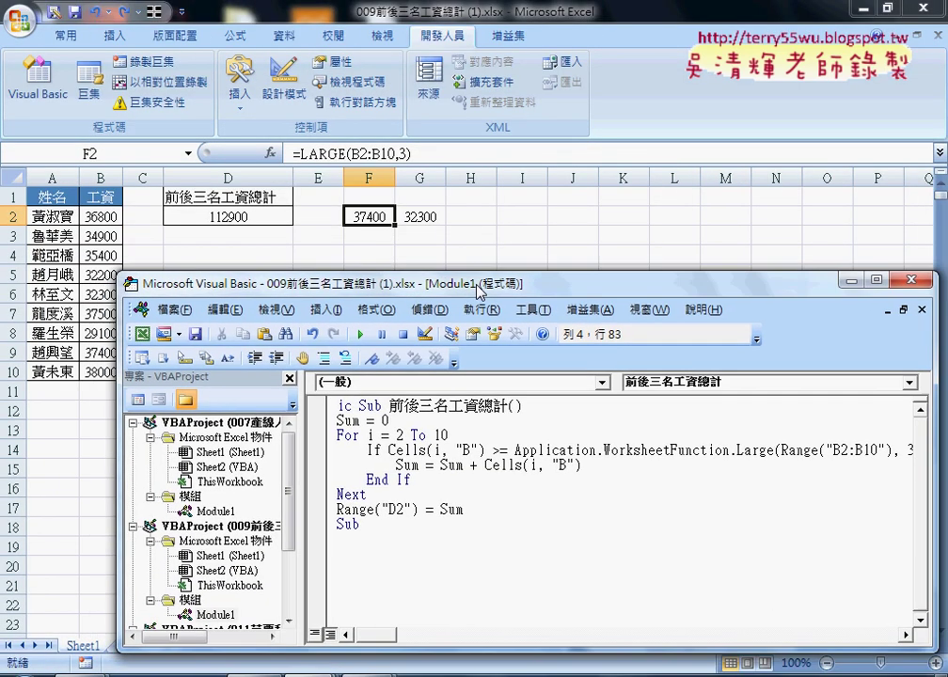
- Run the macro on the VBA sheet so D2 shows 206500
click(99, 584)
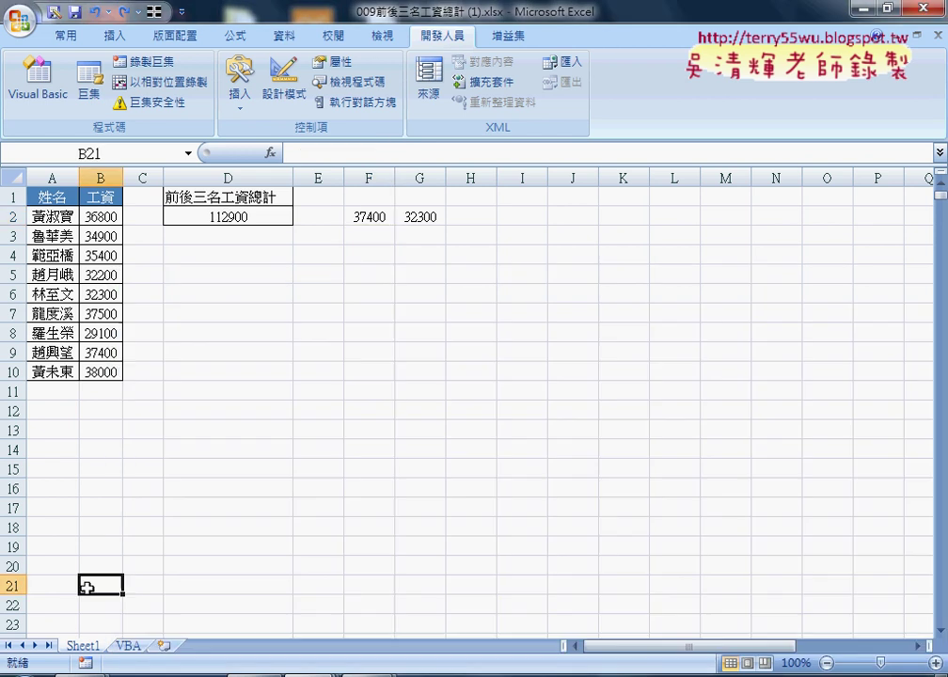
click(130, 645)
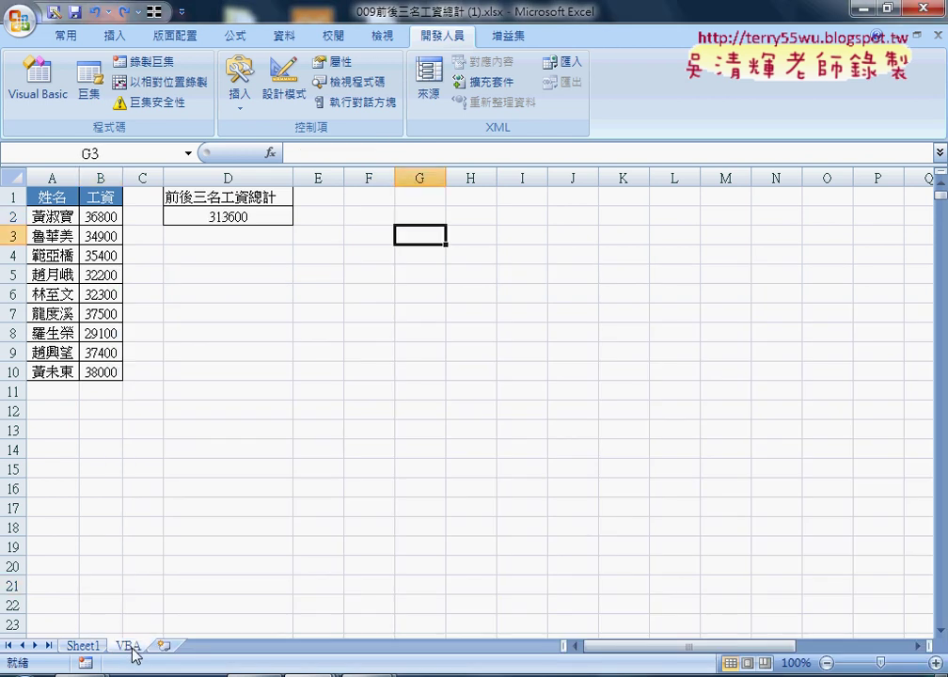
click(221, 212)
click(38, 83)
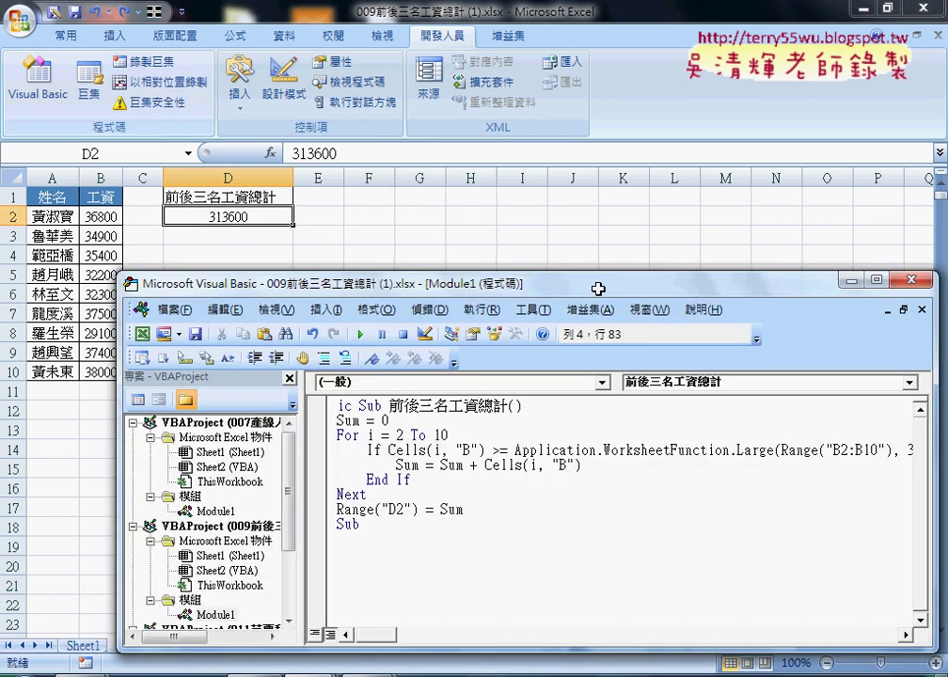
click(361, 335)
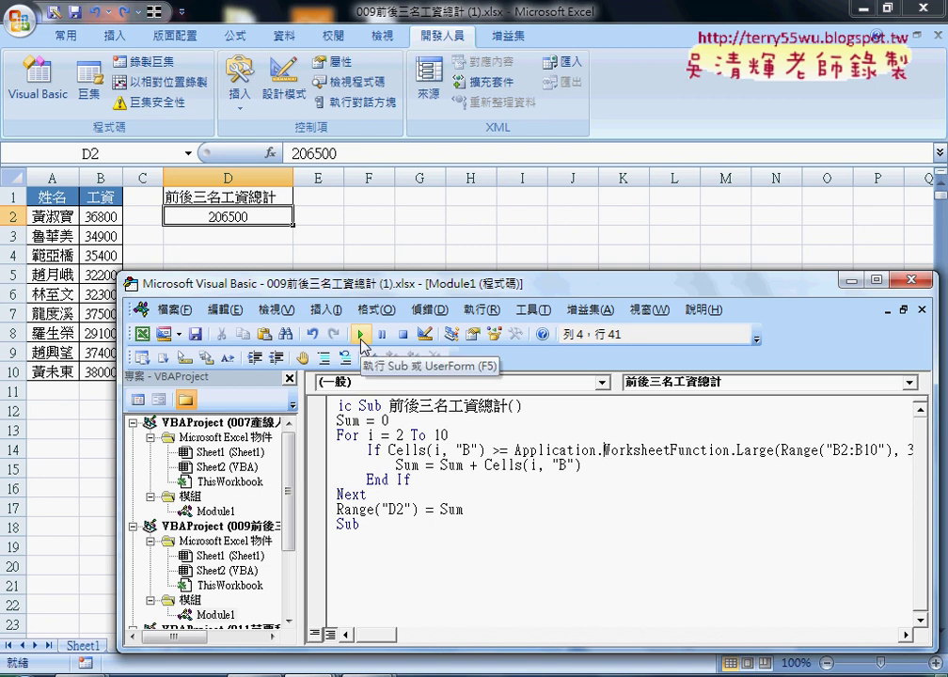
mouse_move(370, 283)
mouse_down()
mouse_move(452, 223)
mouse_move(430, 245)
mouse_up()
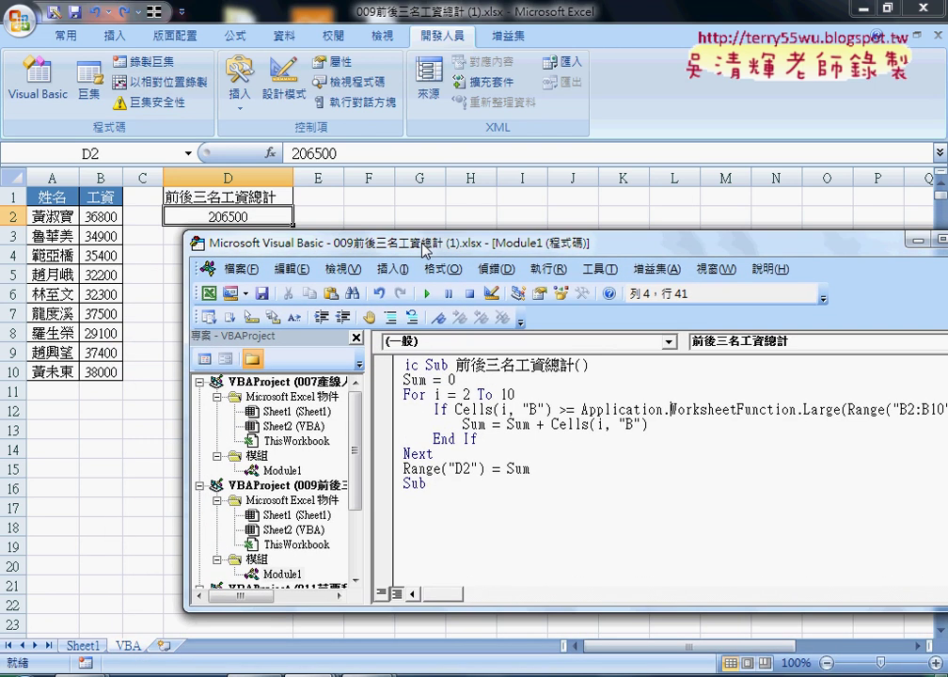
- Compare the result with Sheet1's D2 SUMIF formula, cancel editing, and return to the VBA sheet
click(83, 646)
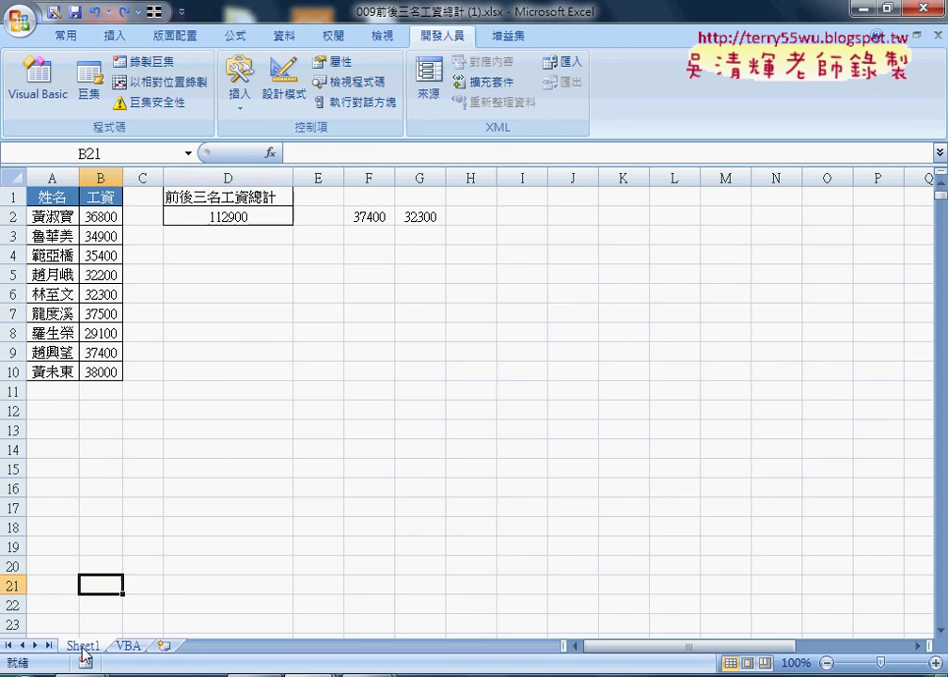
click(226, 217)
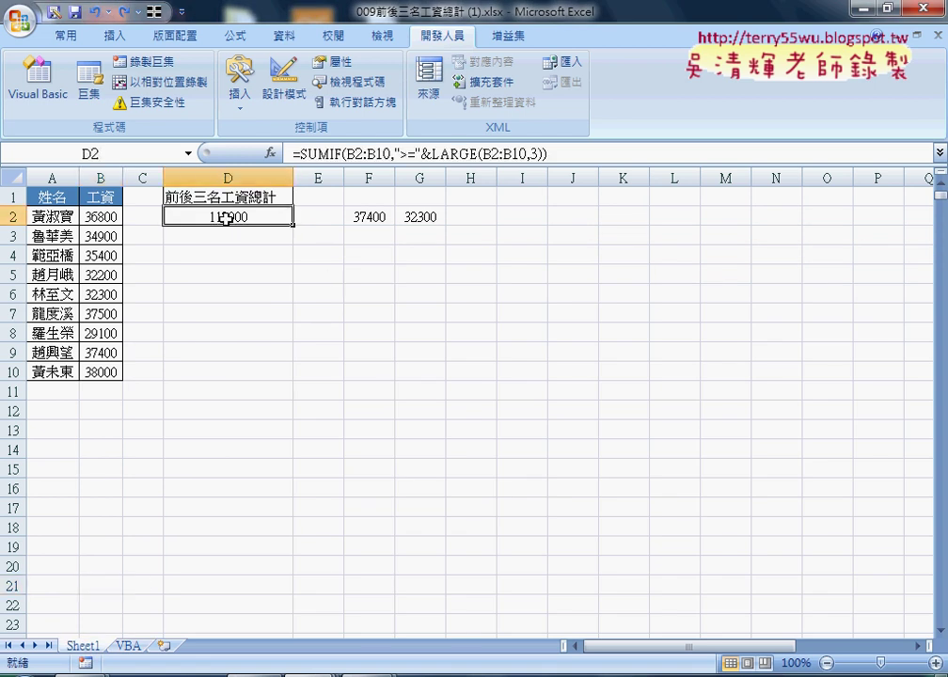
click(578, 153)
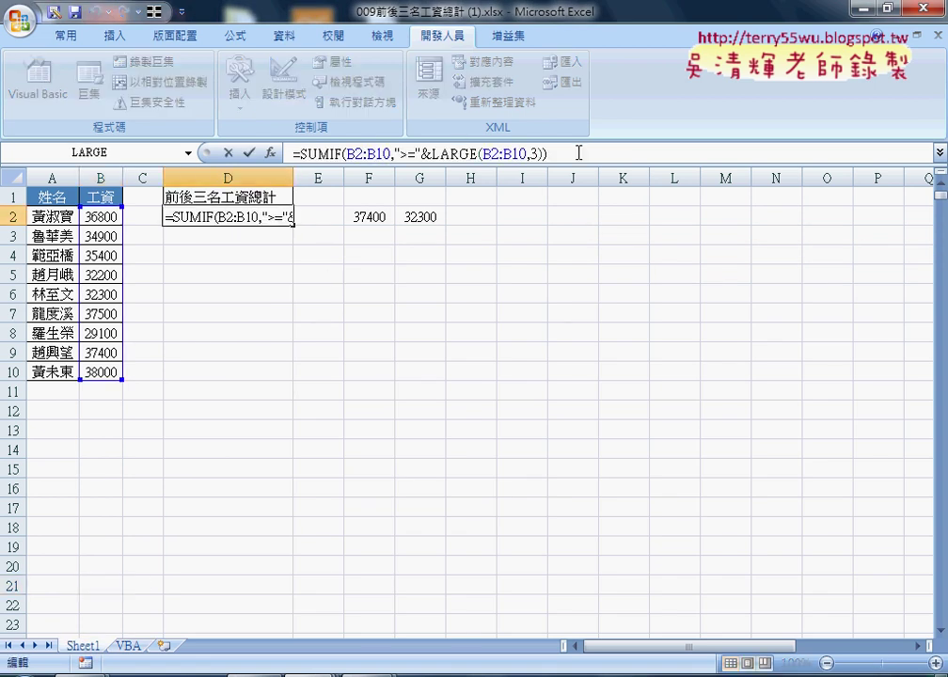
click(236, 159)
click(129, 645)
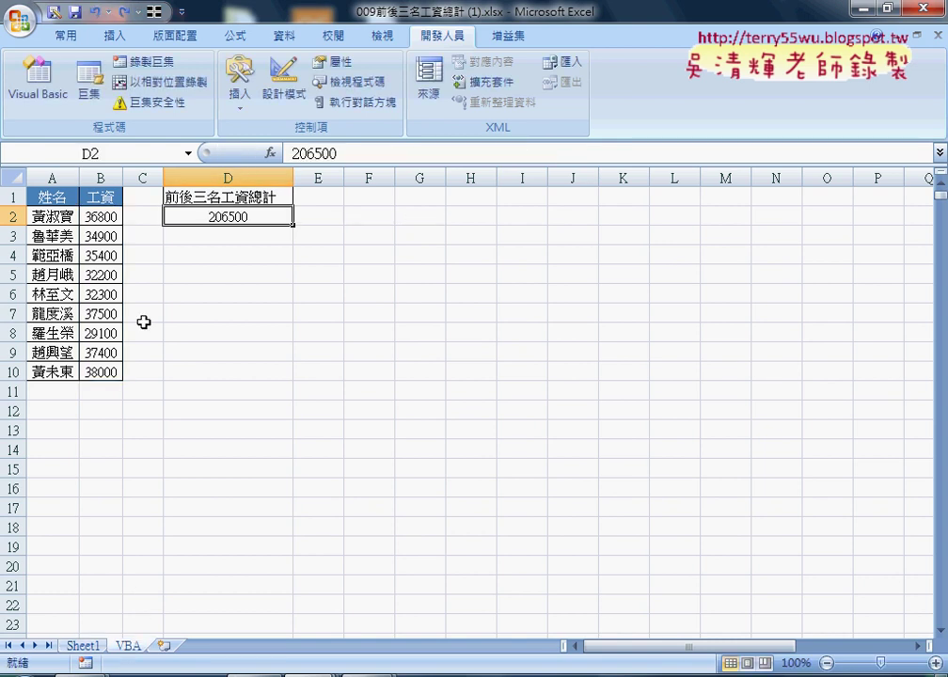
- Reopen the macro editor beside D2 and highlight Large in the If line
click(49, 97)
drag(659, 273, 254, 139)
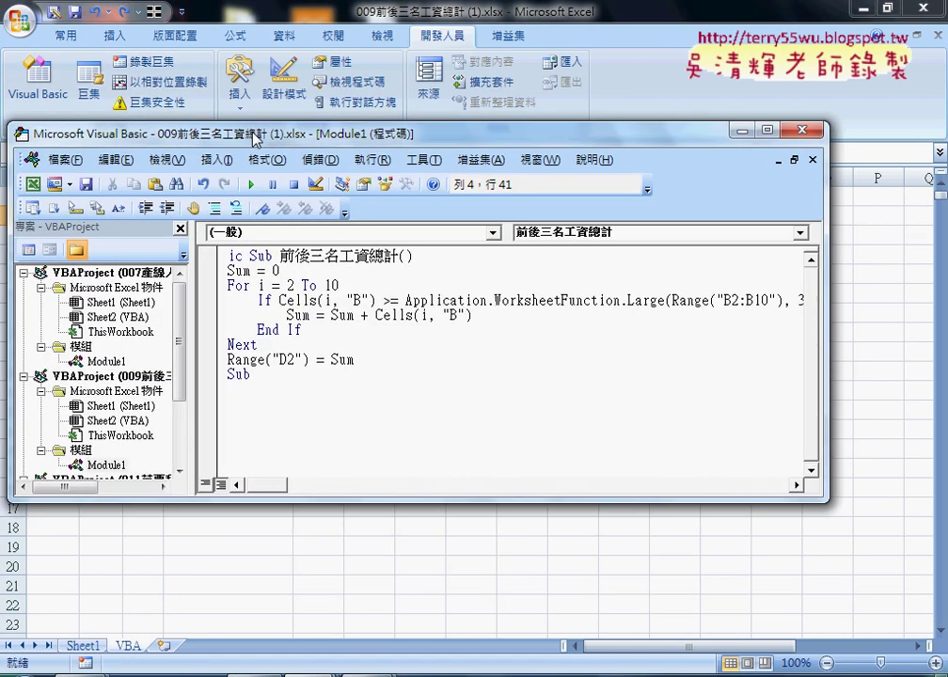
mouse_move(417, 149)
mouse_down()
mouse_move(433, 287)
mouse_move(432, 263)
mouse_up()
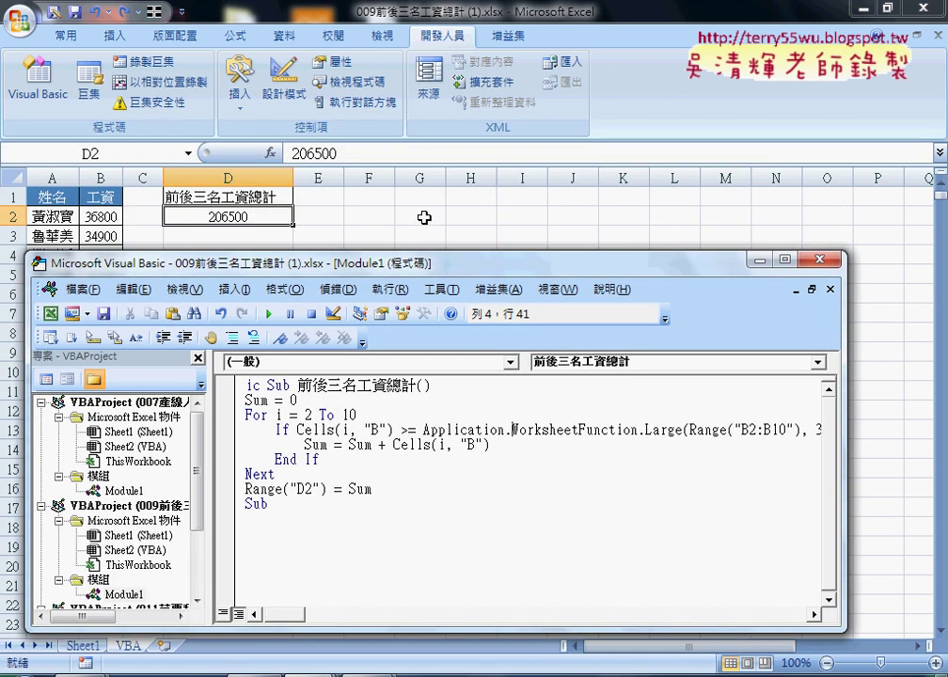
mouse_move(422, 429)
mouse_down()
mouse_move(757, 417)
mouse_move(797, 425)
mouse_up()
click(516, 444)
double_click(649, 430)
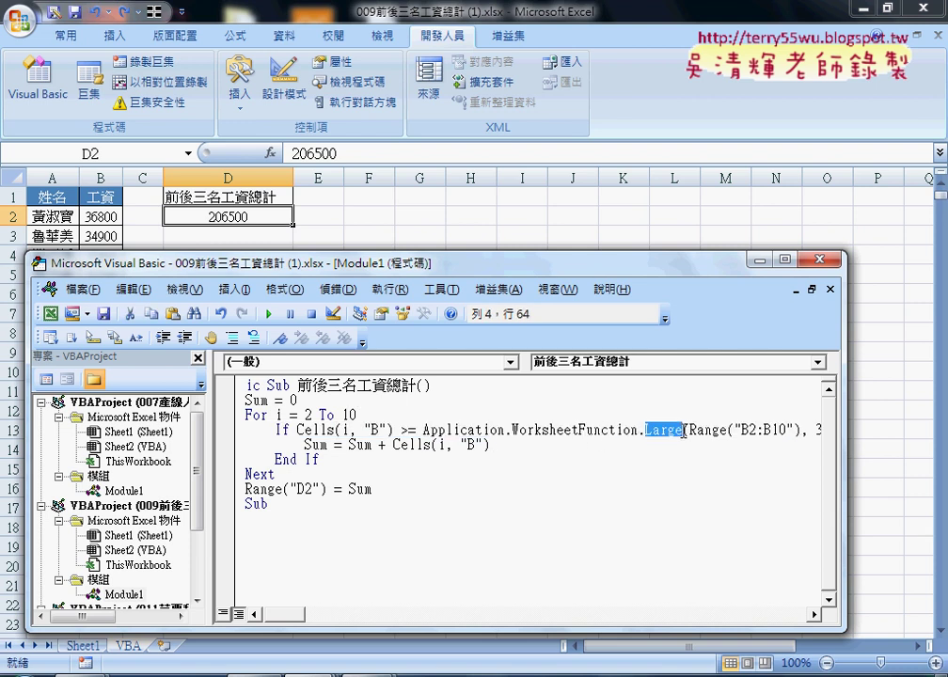